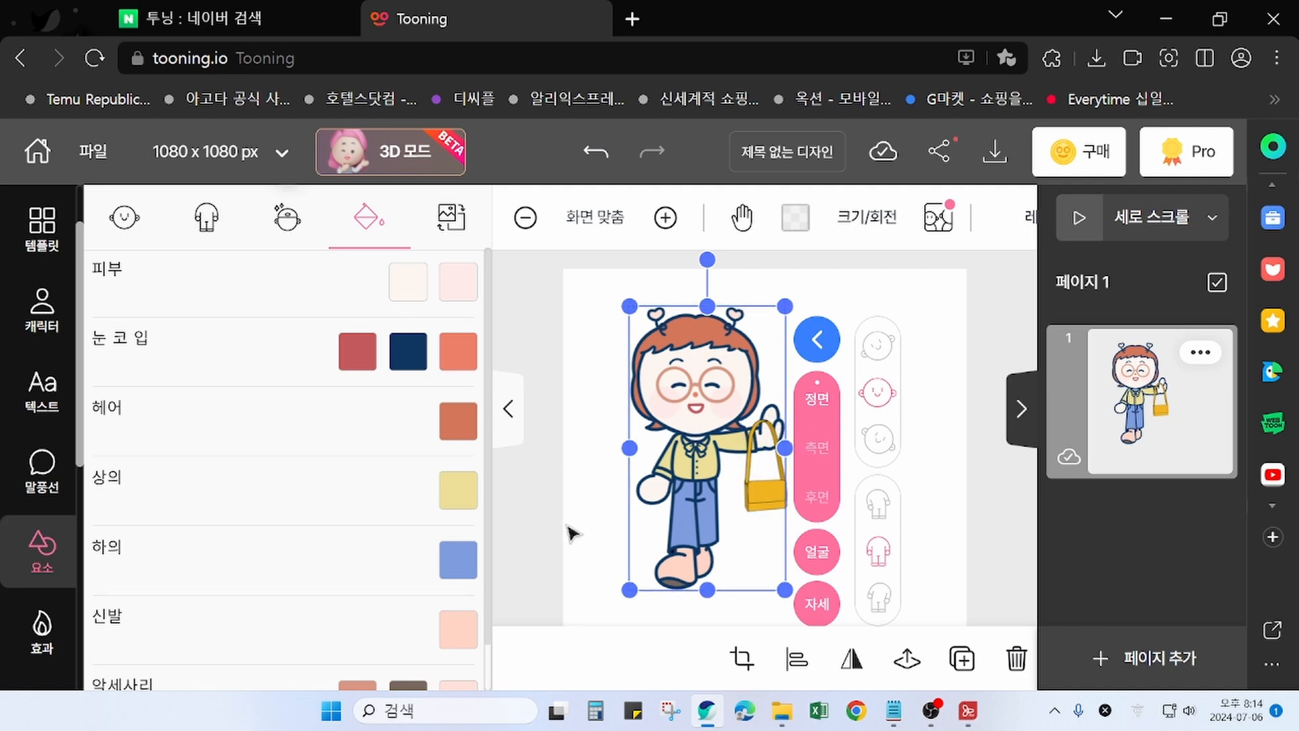
Add a separate right hand (오른손) for the character using the hand-add option in its pose settings
left_click(551, 500)
left_click(711, 524)
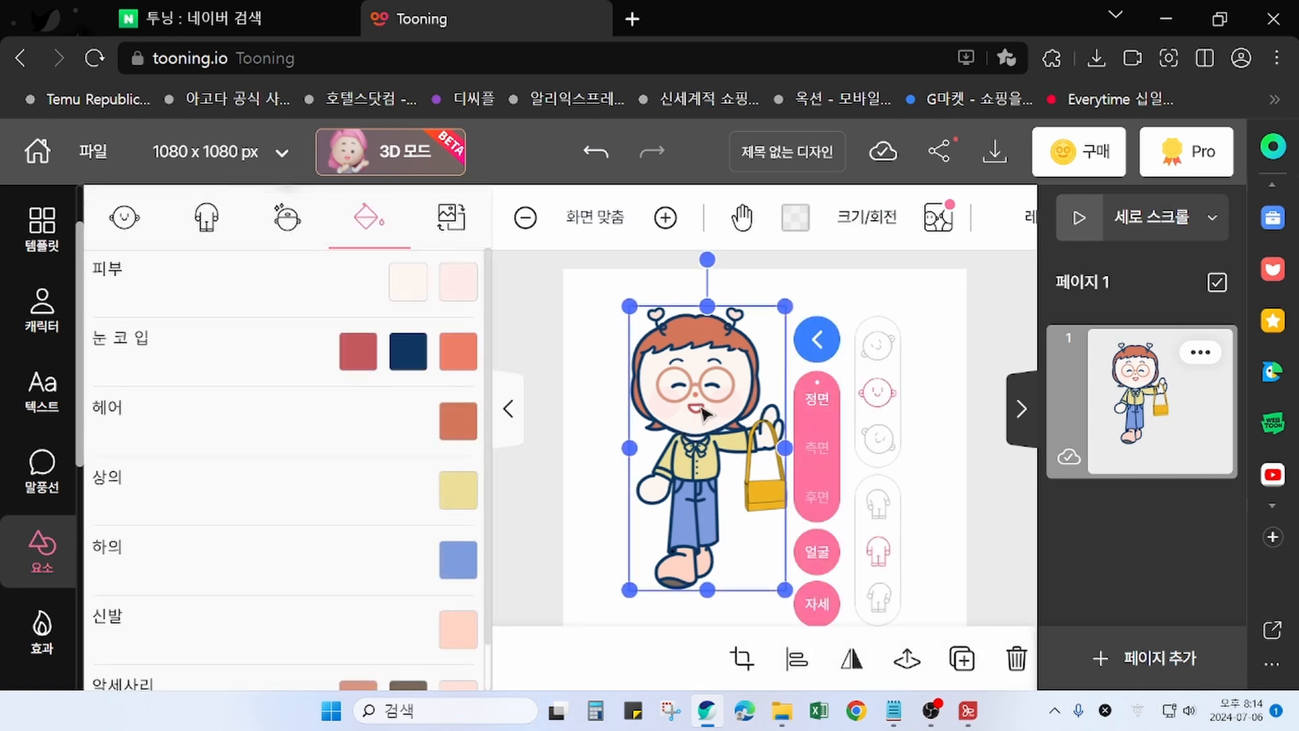
left_click(539, 496)
left_click(689, 552)
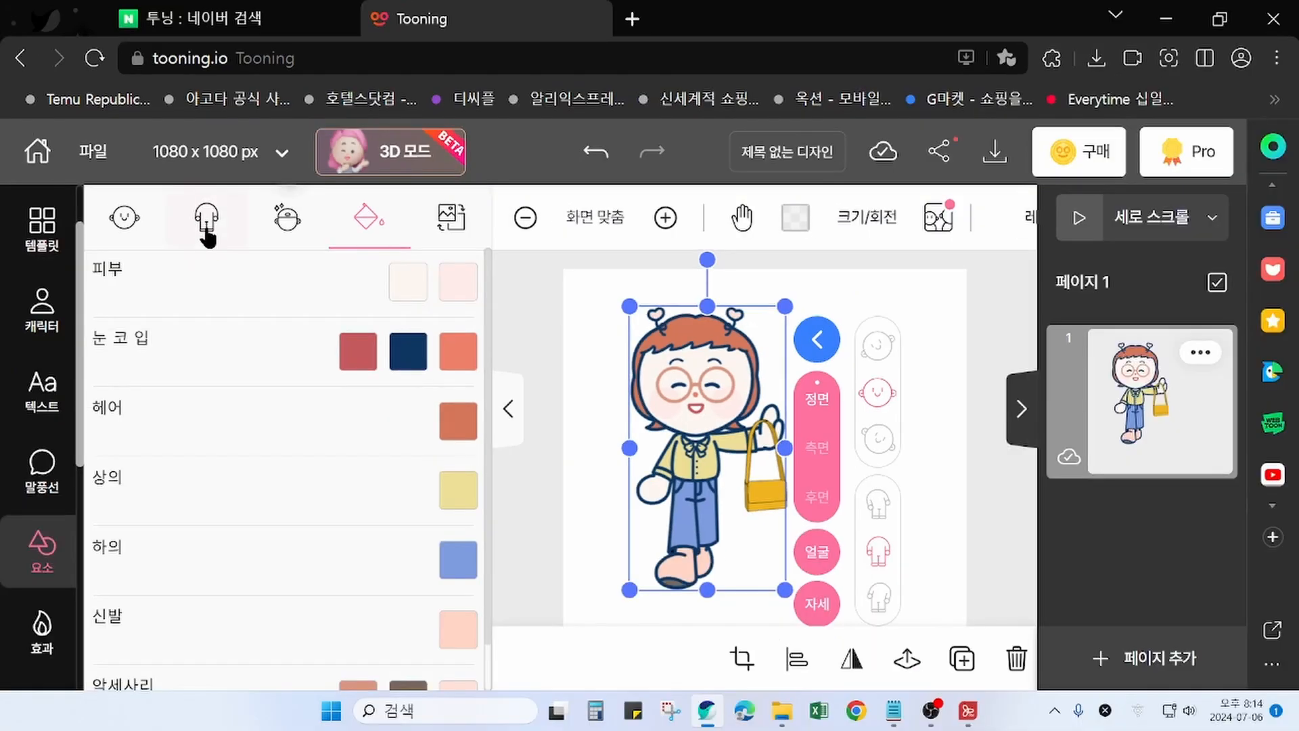
left_click(205, 230)
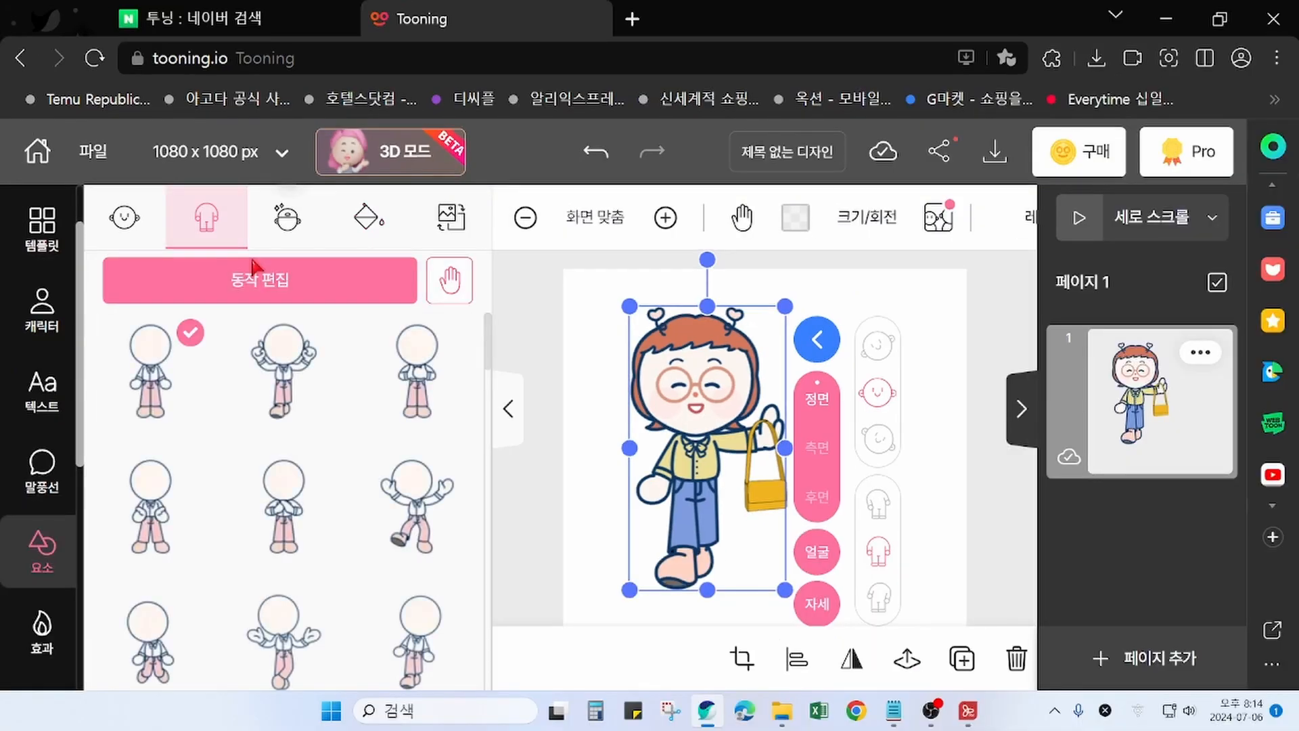
left_click(461, 285)
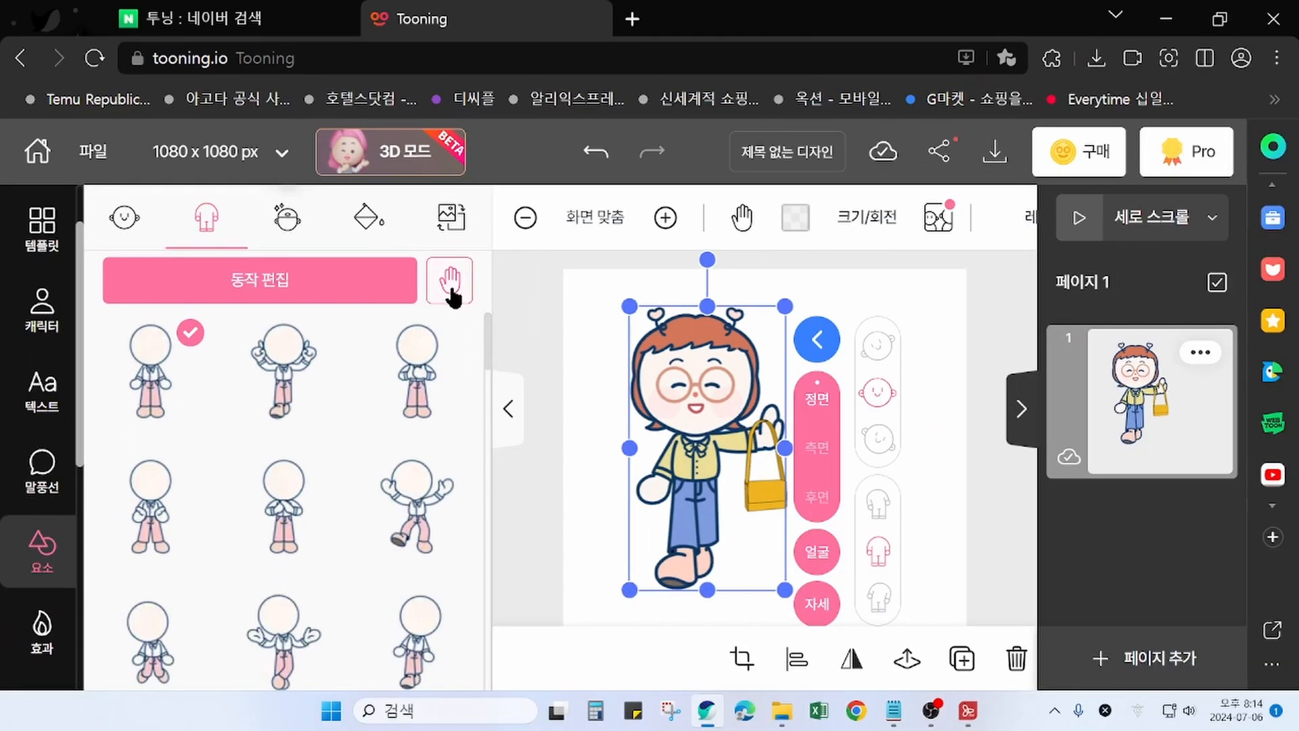
left_click(450, 288)
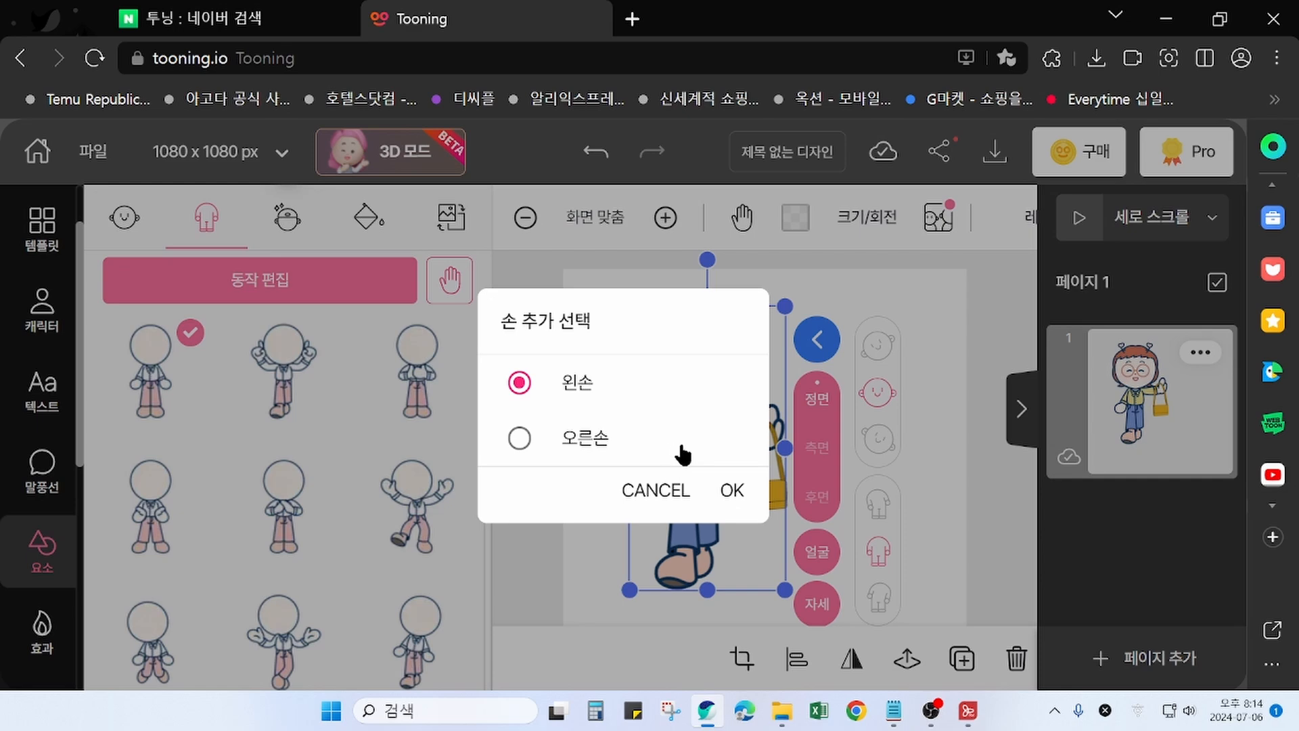
left_click(520, 438)
left_click(741, 496)
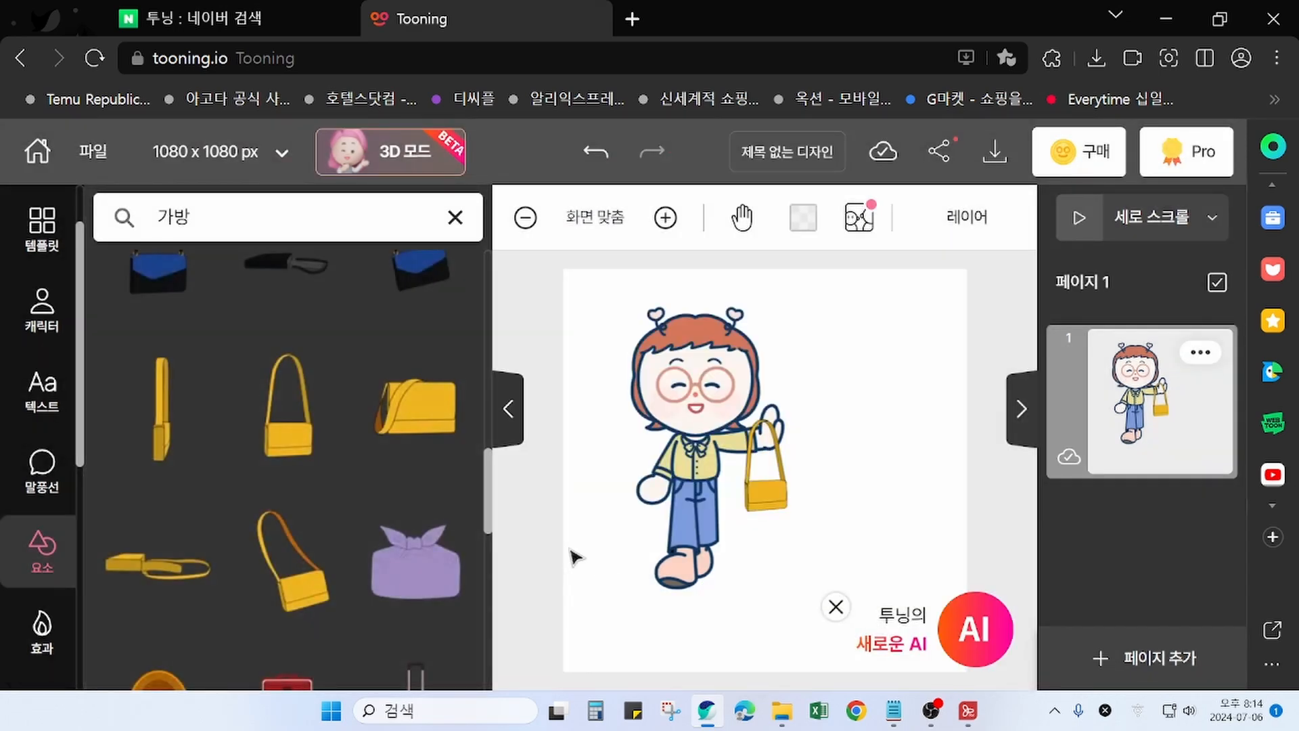
Place the added hand over the character's raised hand so that it covers the bag strap
left_click(1013, 533)
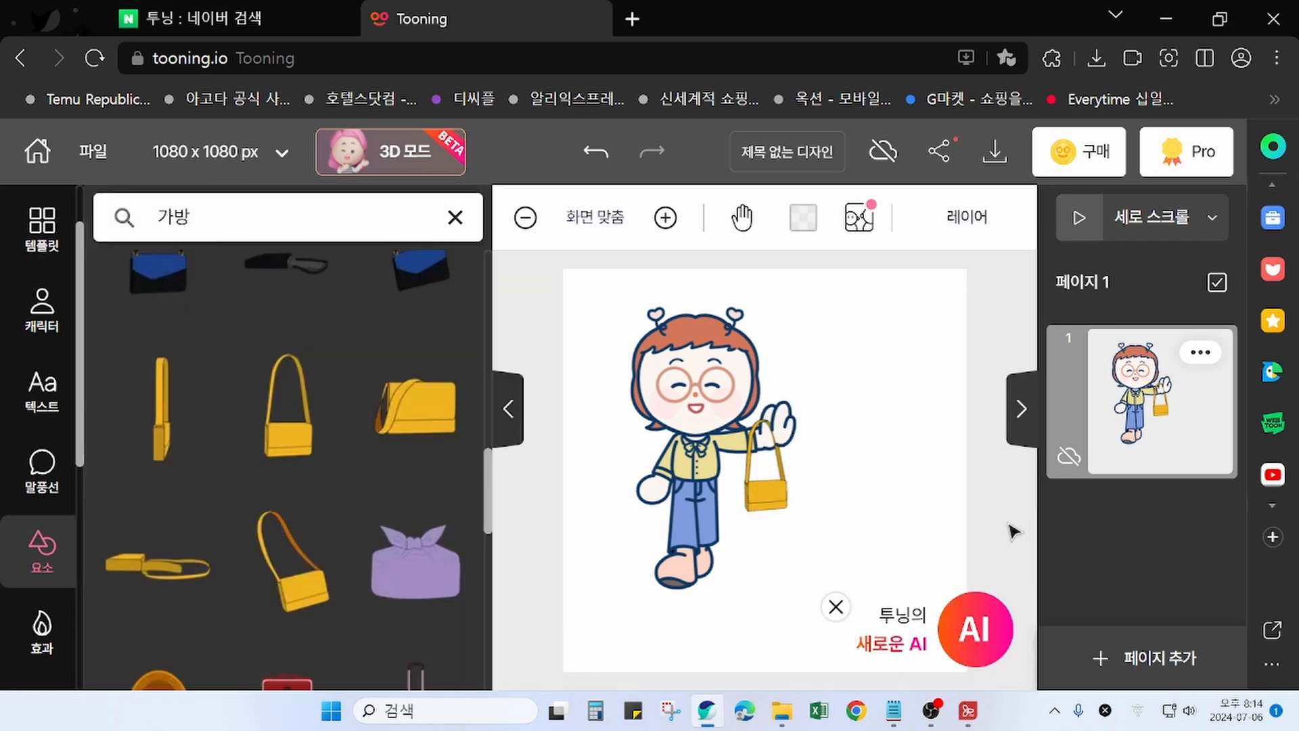
left_click(777, 431)
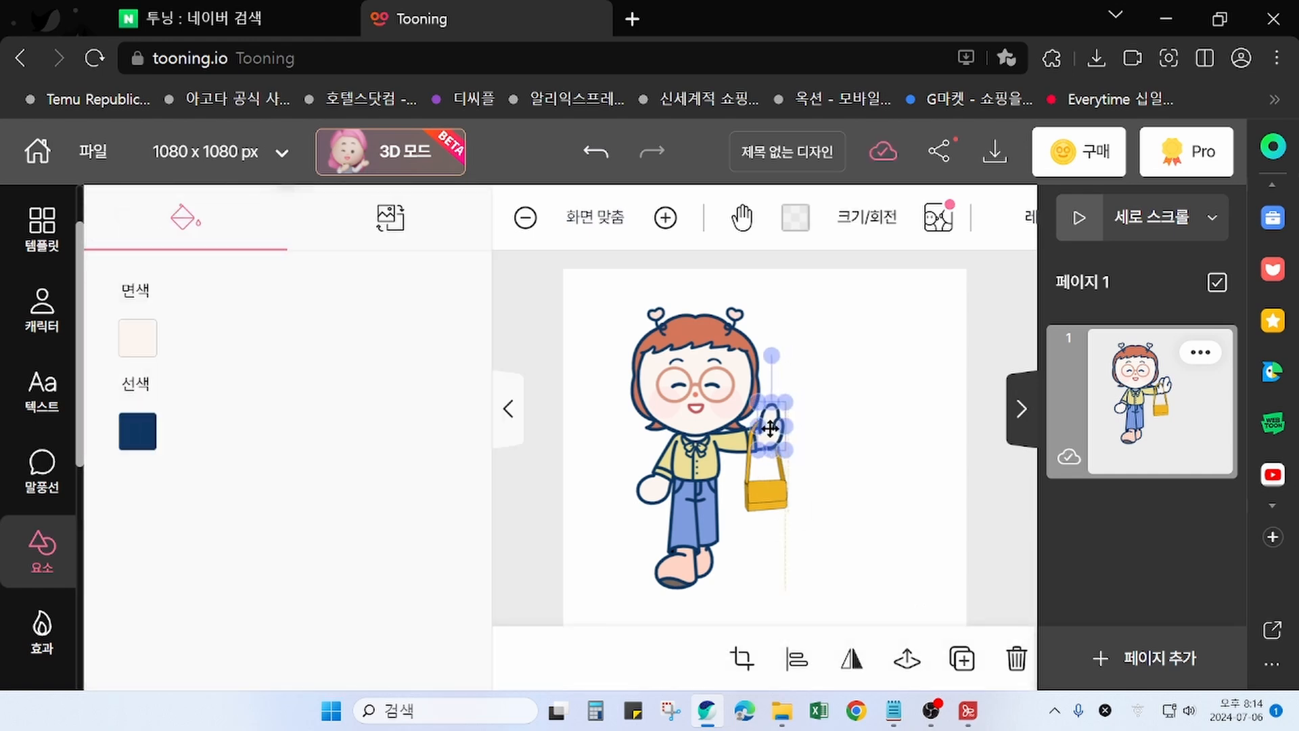
left_click(769, 516)
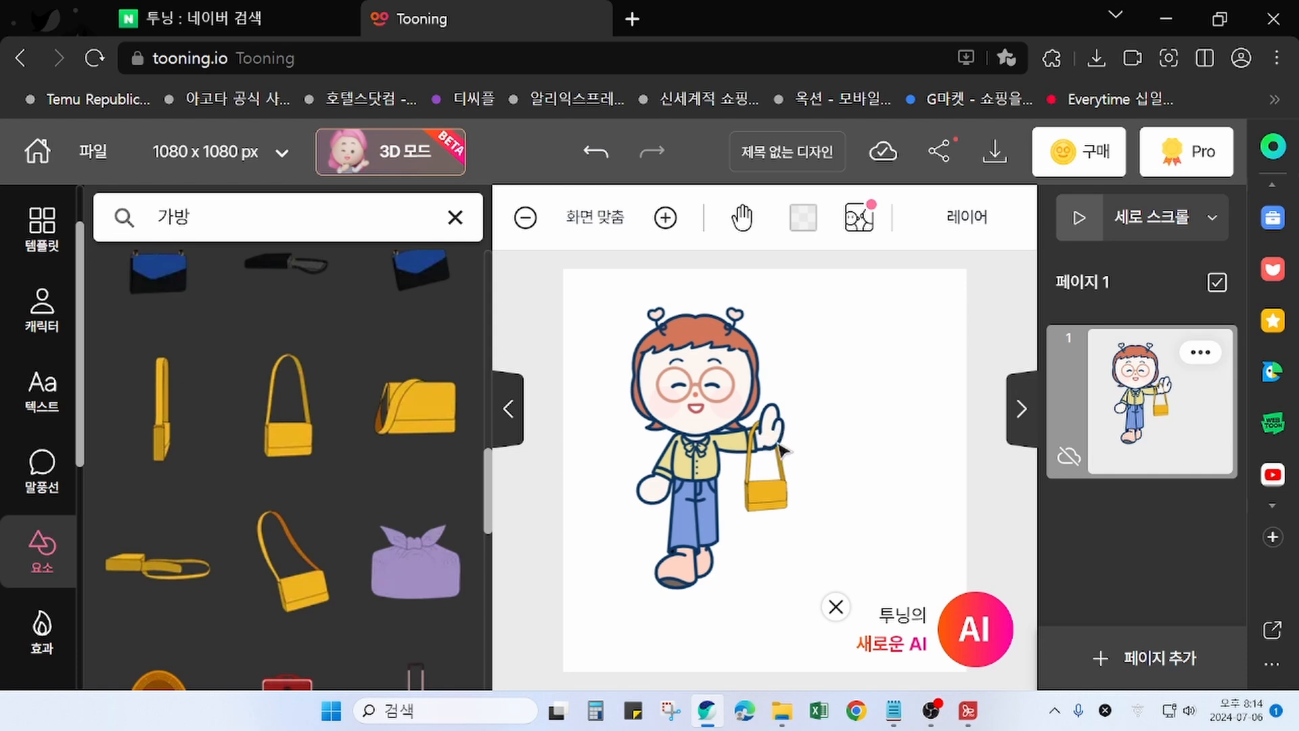
left_click_drag(777, 443, 810, 440)
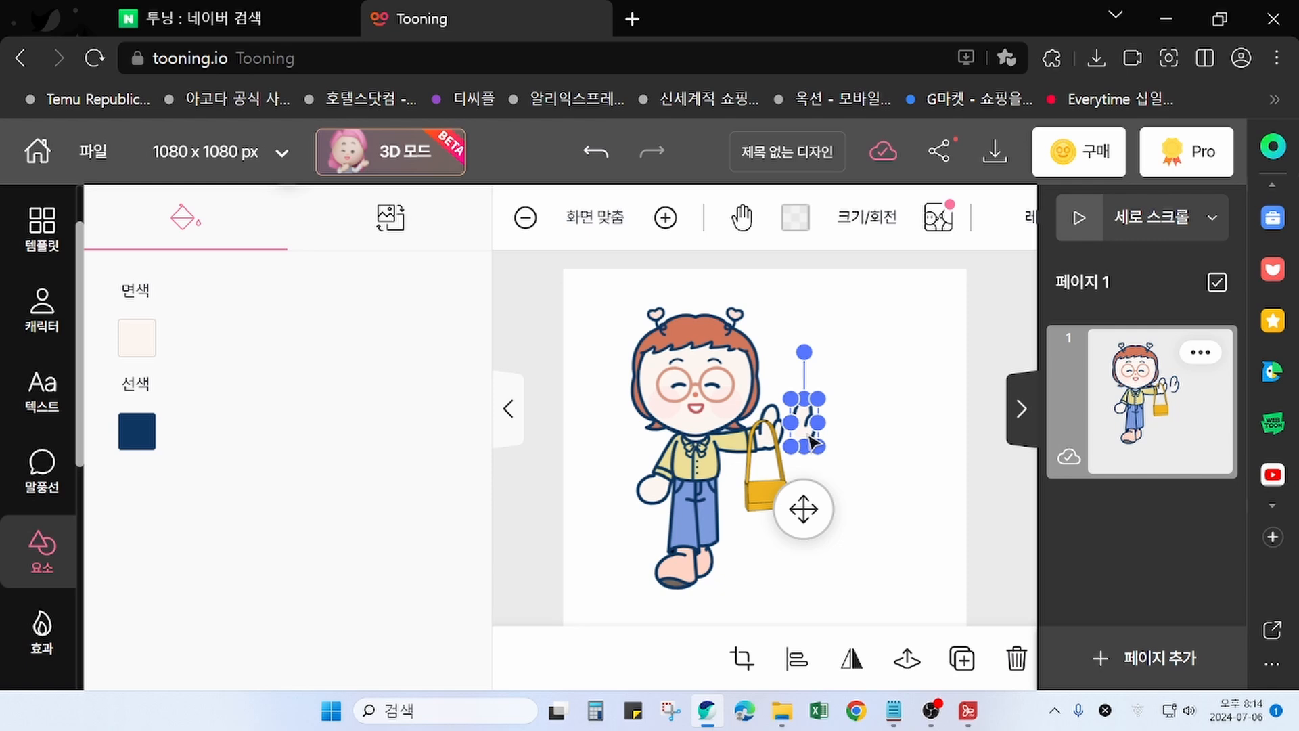
left_click_drag(812, 441, 771, 434)
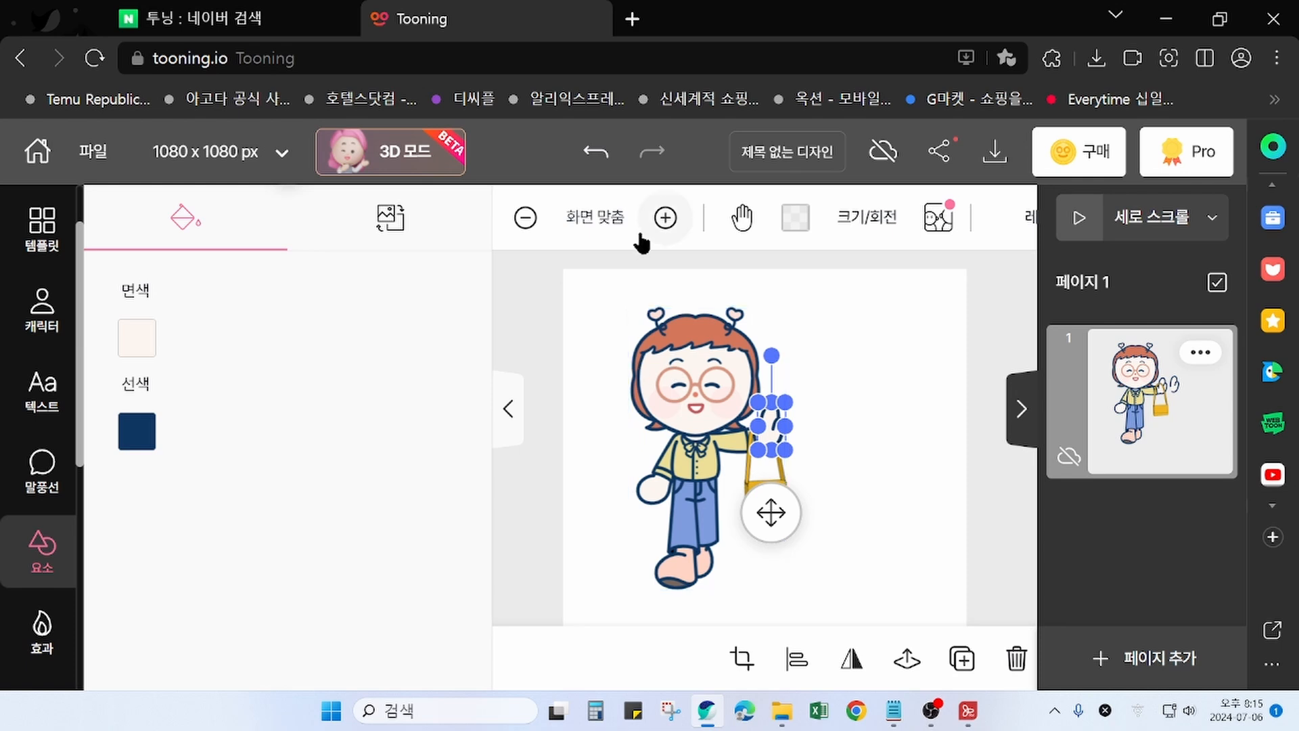
Fine-tune the added hand's position so it lines up precisely with the raised hand underneath
left_click(670, 221)
left_click(666, 218)
left_click(667, 218)
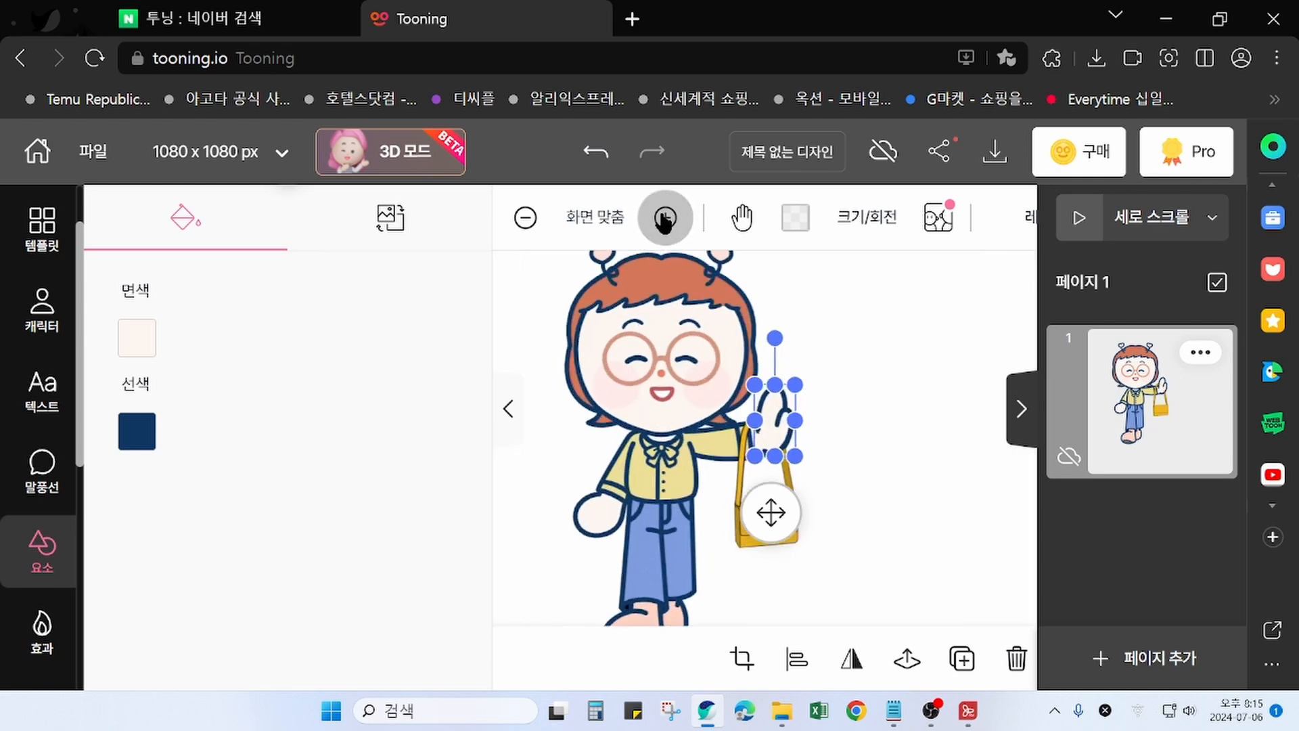
left_click(983, 534)
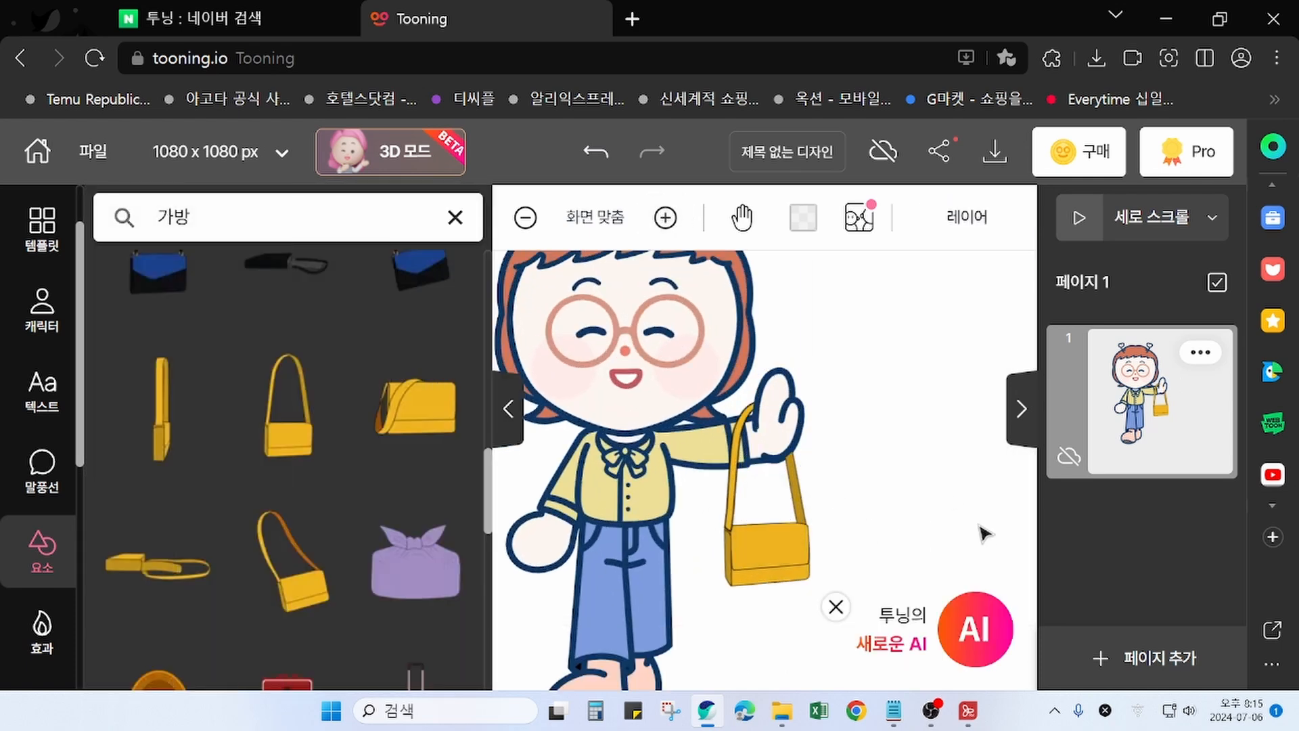
left_click(783, 440)
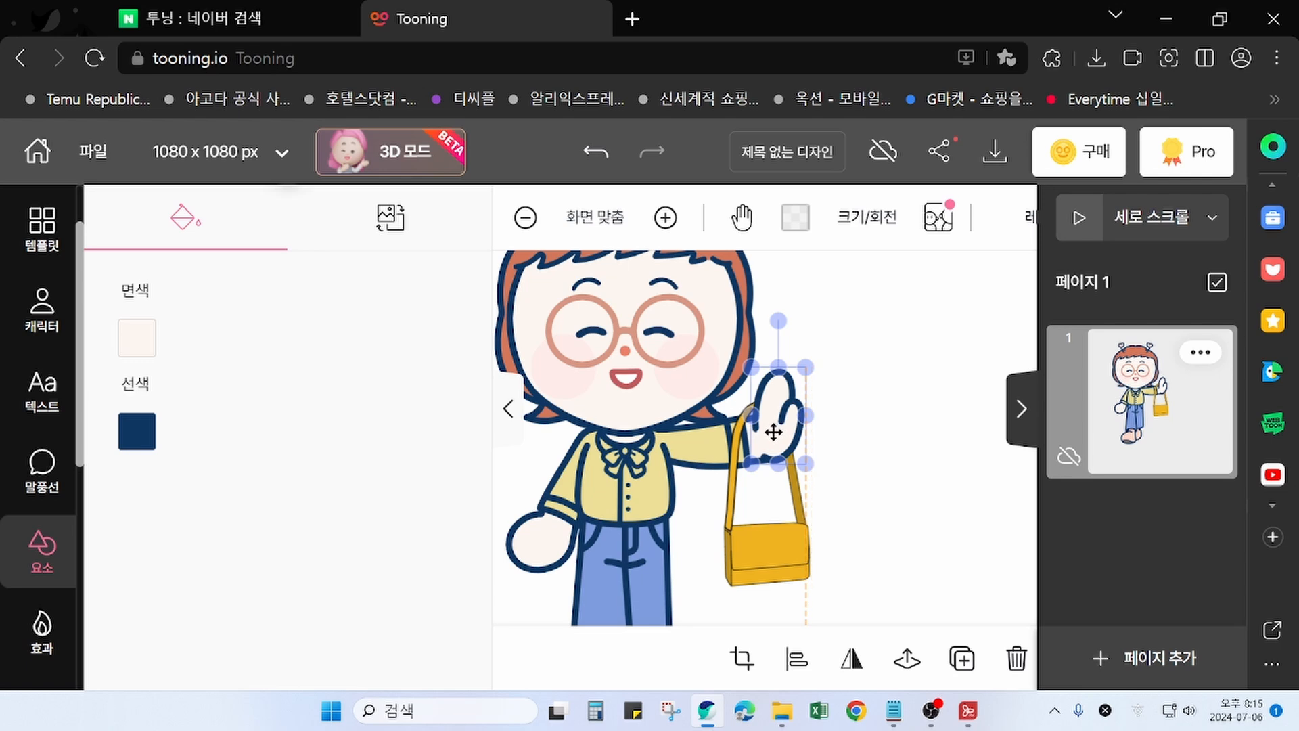
left_click_drag(773, 431, 772, 433)
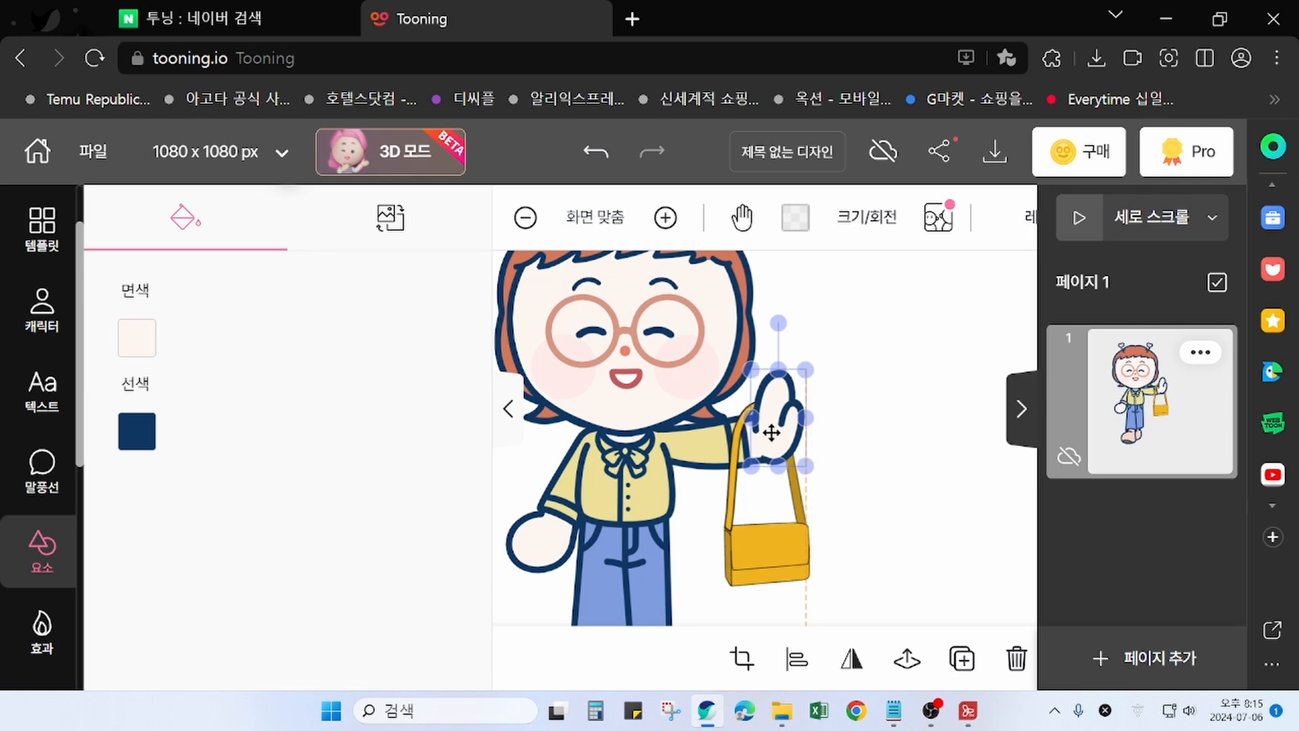
left_click(928, 543)
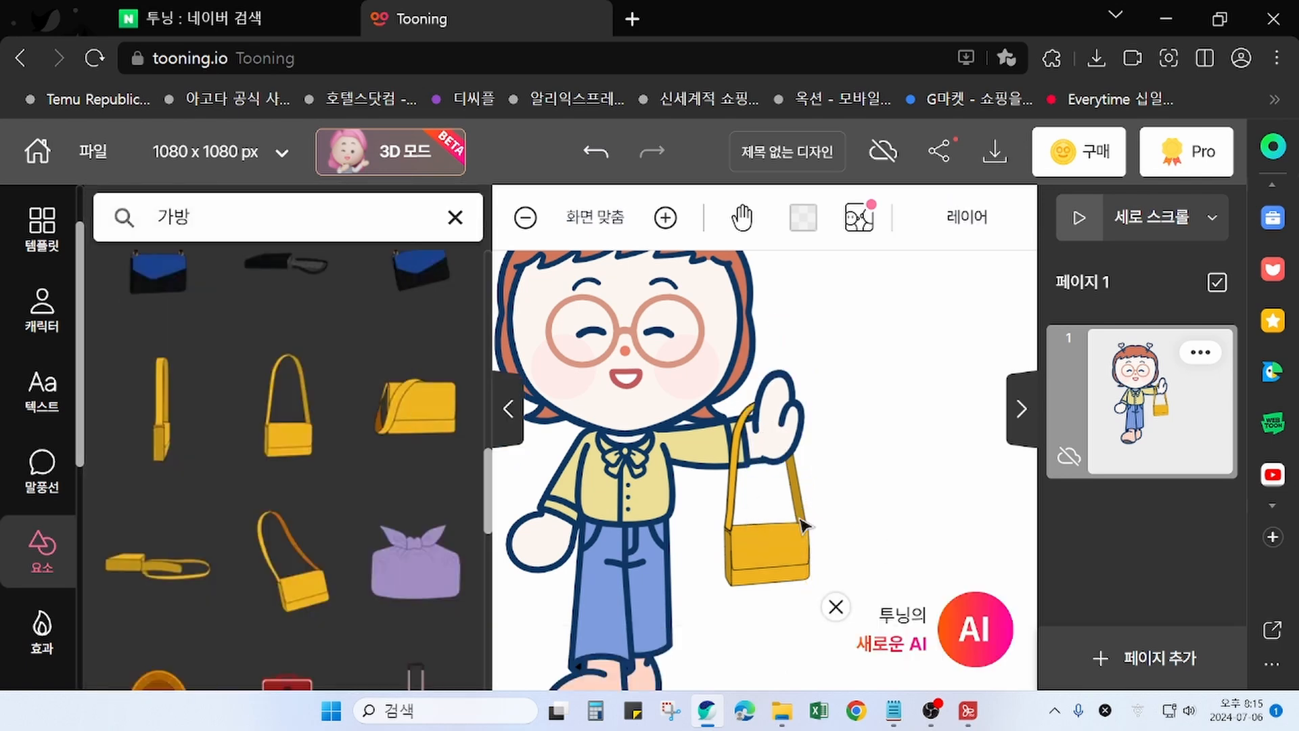
Move the yellow bag slightly lower so that it hangs from the character's raised hand
left_click(773, 564)
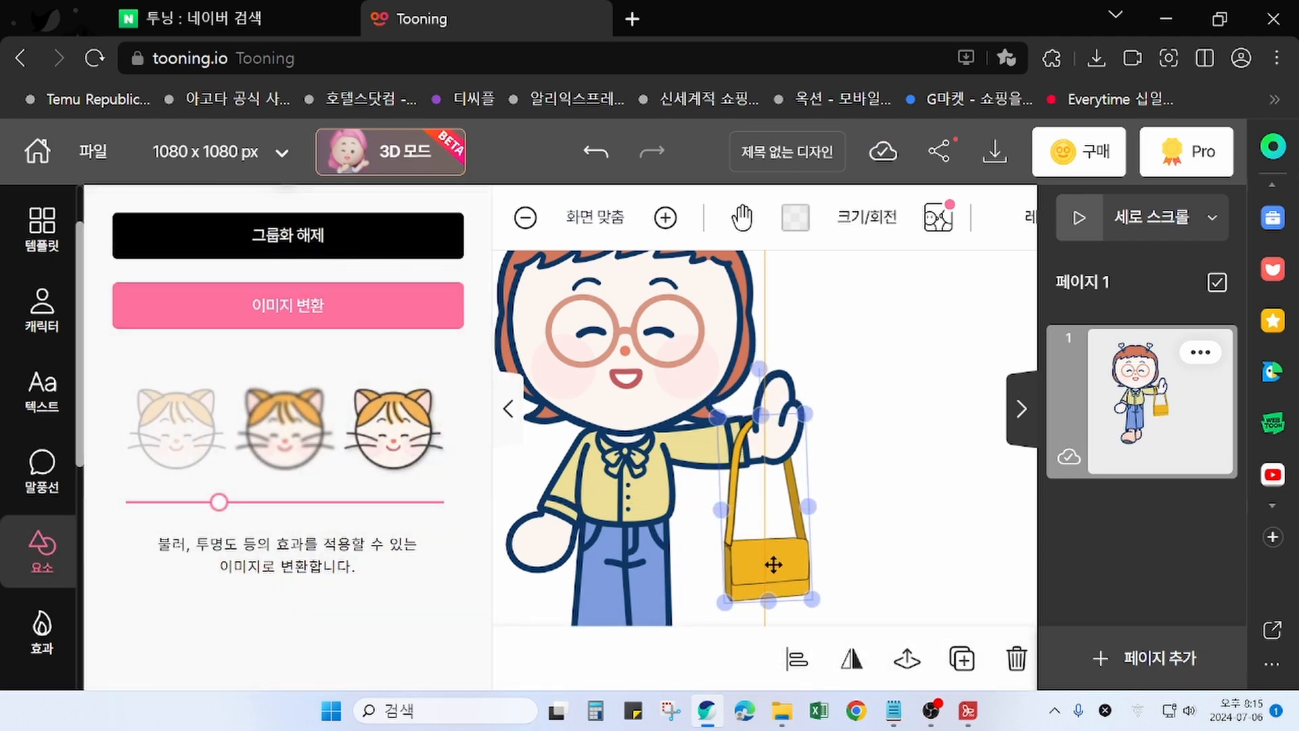
left_click(910, 545)
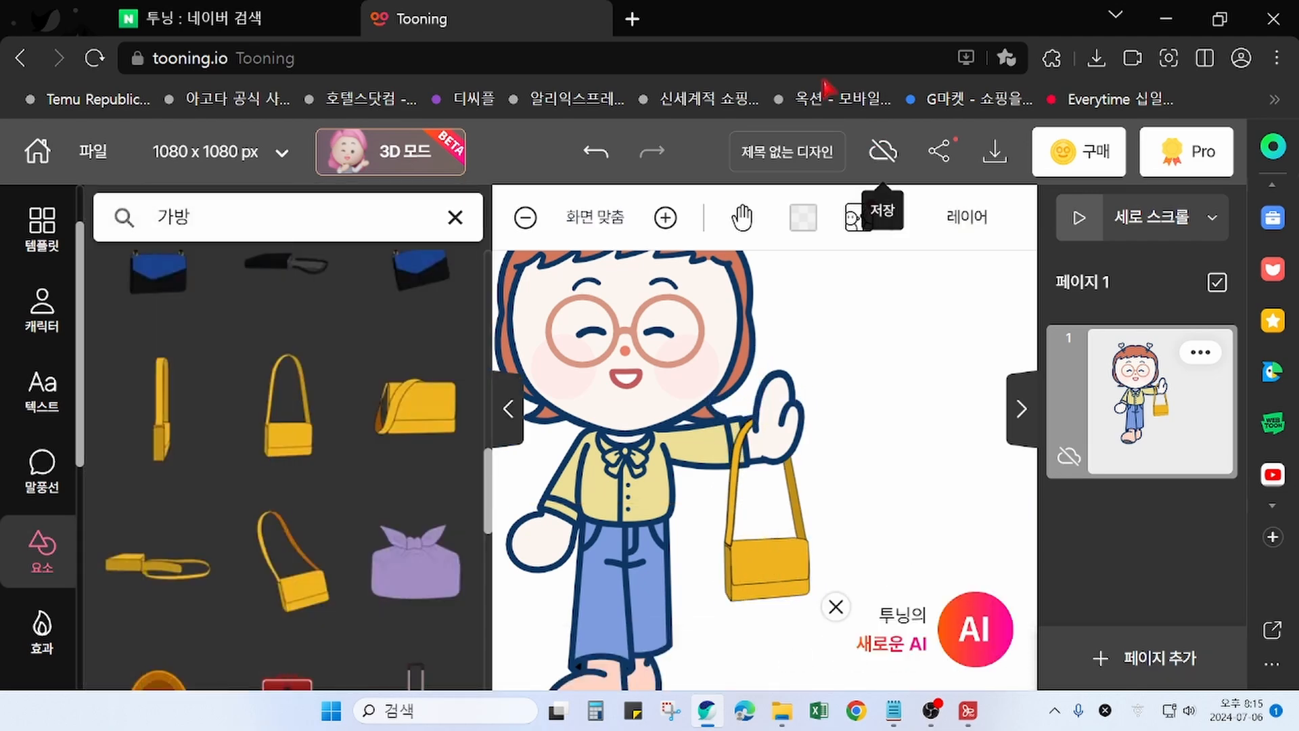
left_click(593, 224)
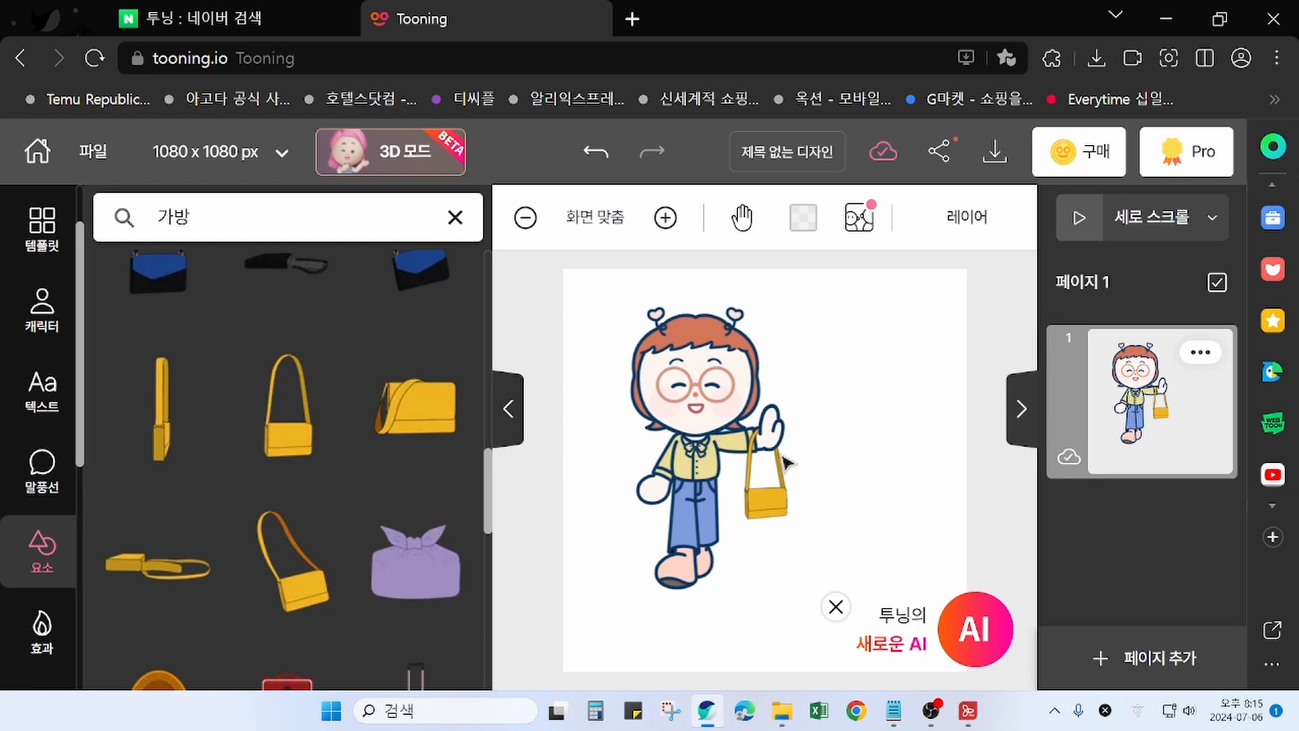
Add a separate left arm (왼팔) part of the character and place it beside her on the left
left_click(689, 452)
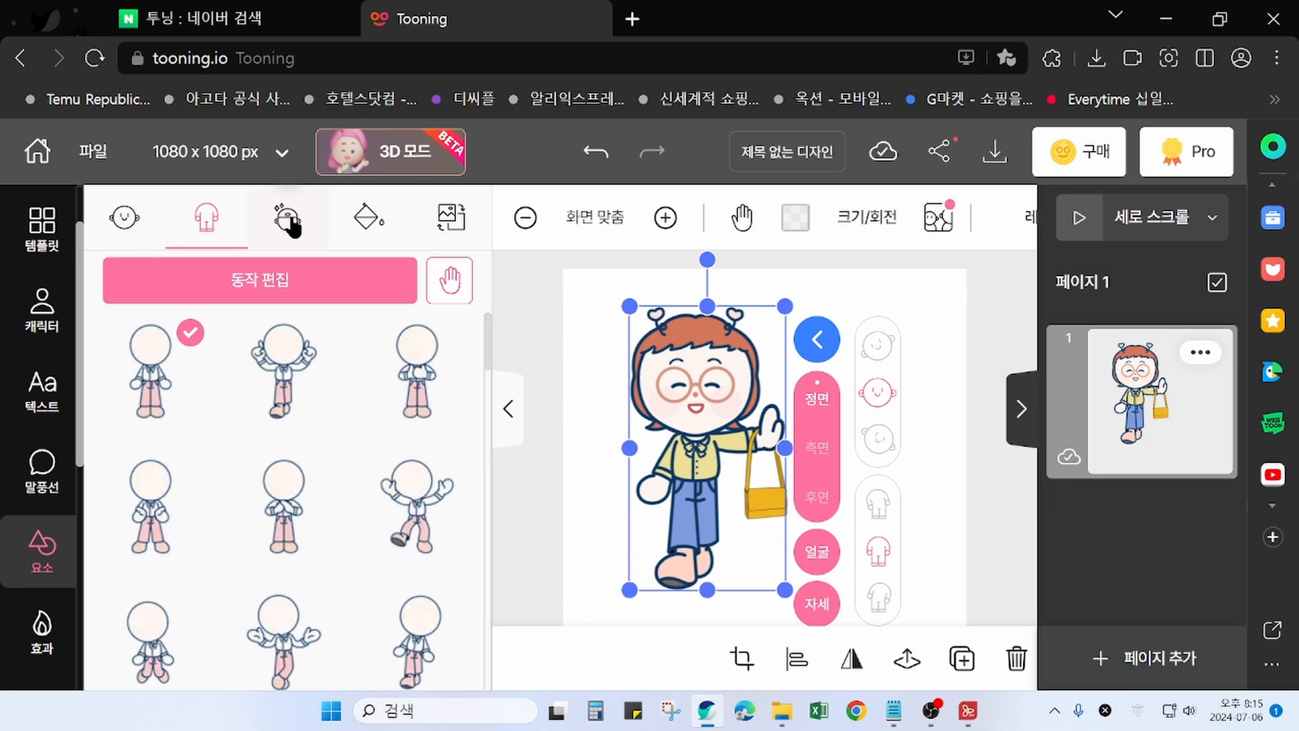
left_click(290, 225)
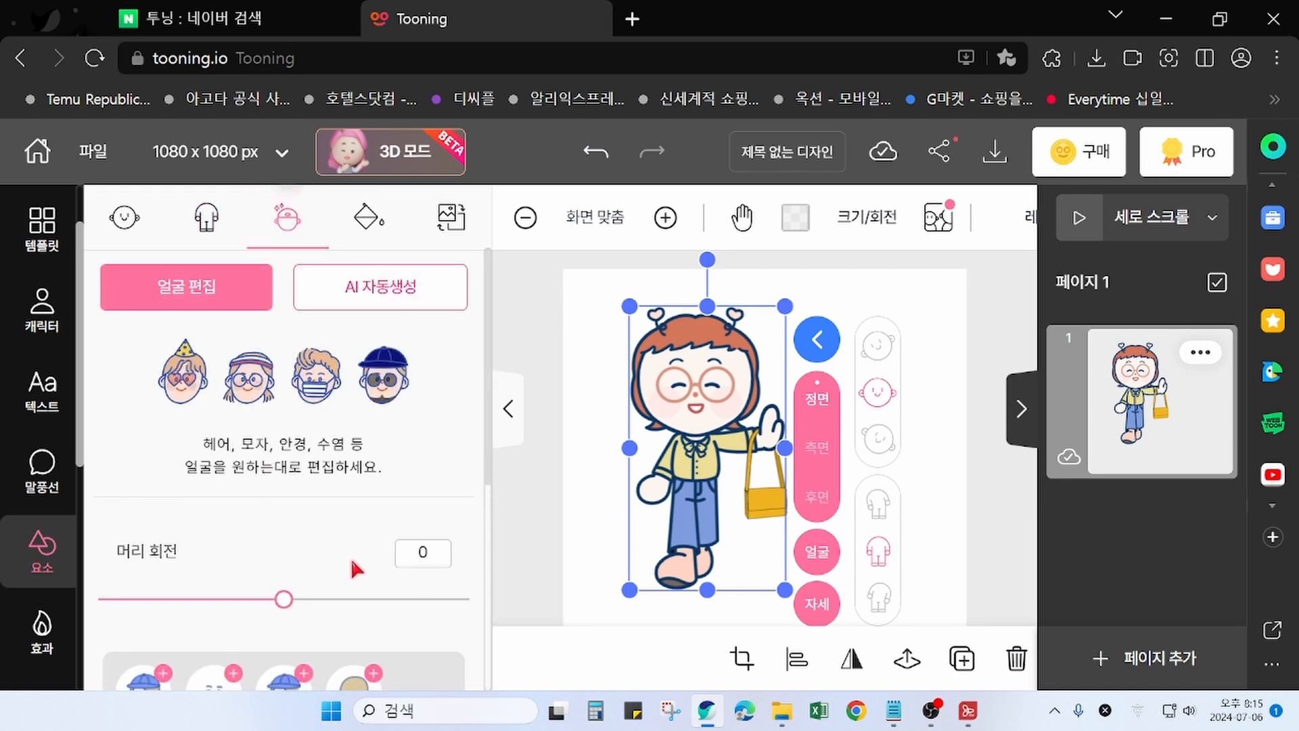
scroll(356, 571, "down", 3)
scroll(180, 596, "down", 1)
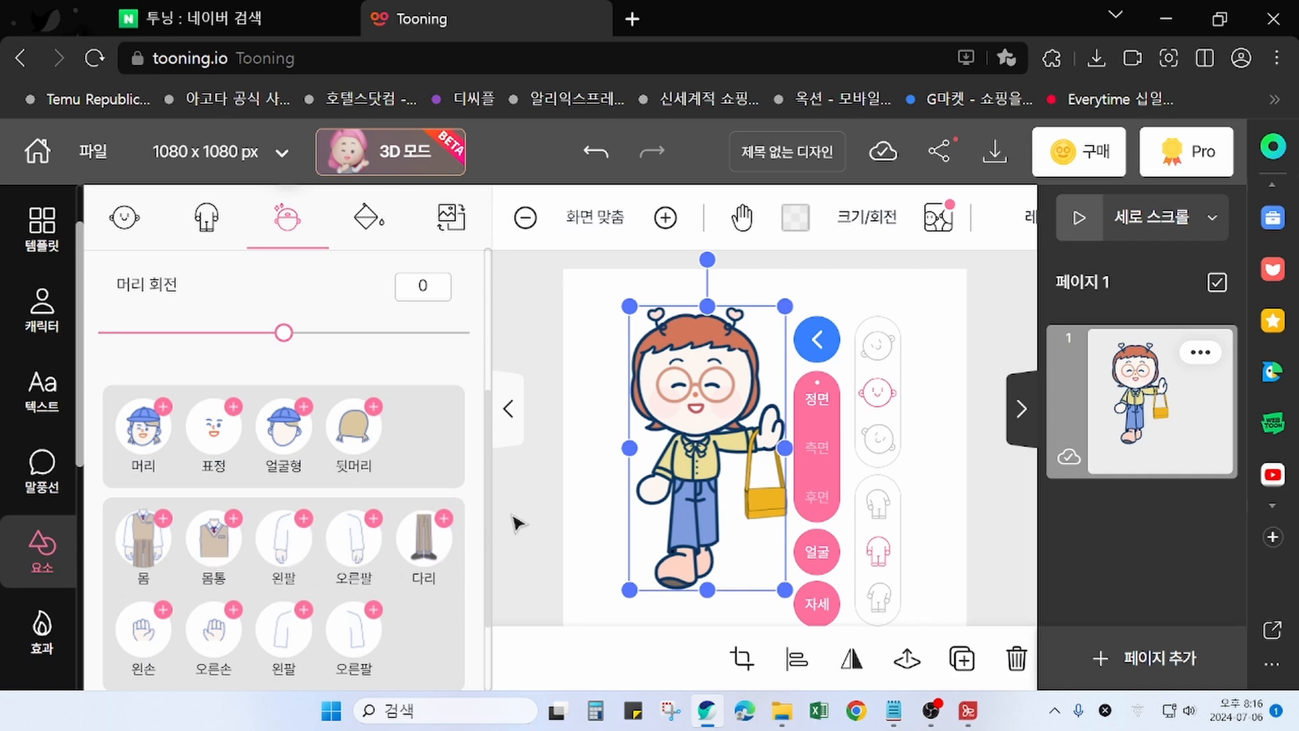
left_click(288, 542)
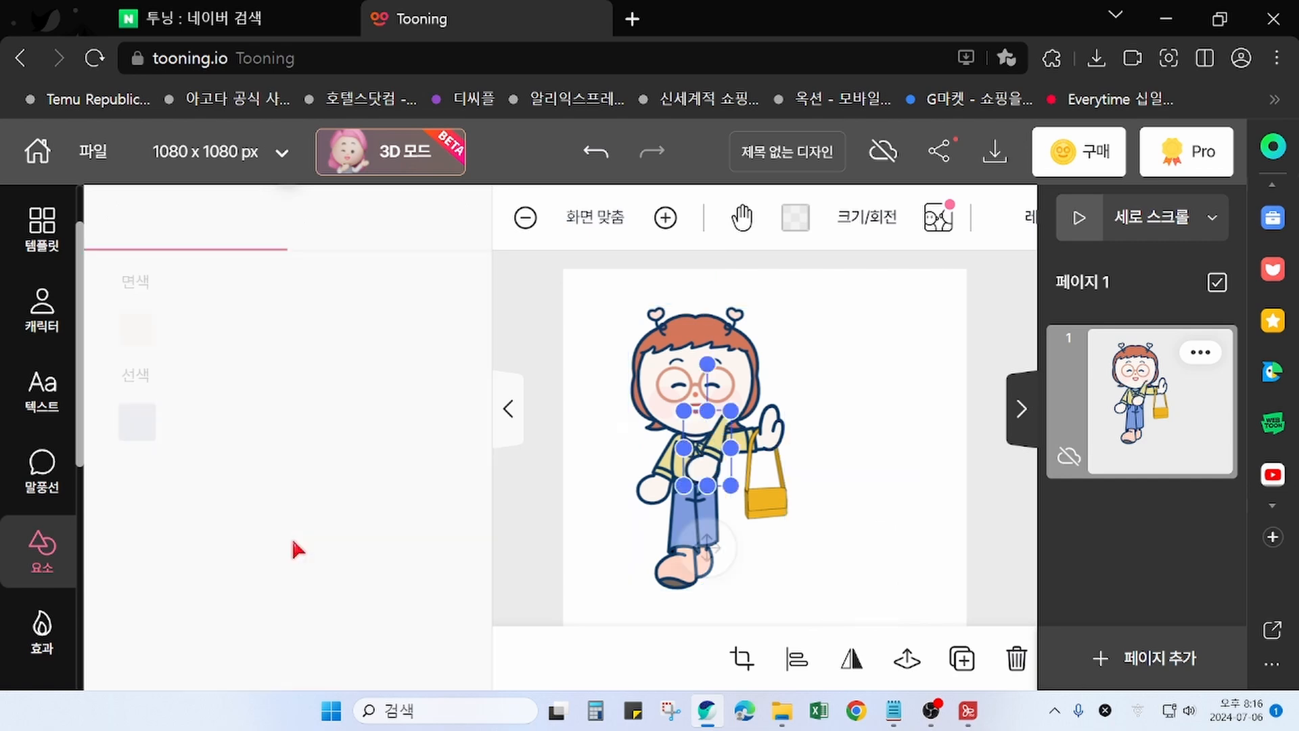
left_click(542, 504)
left_click(659, 474)
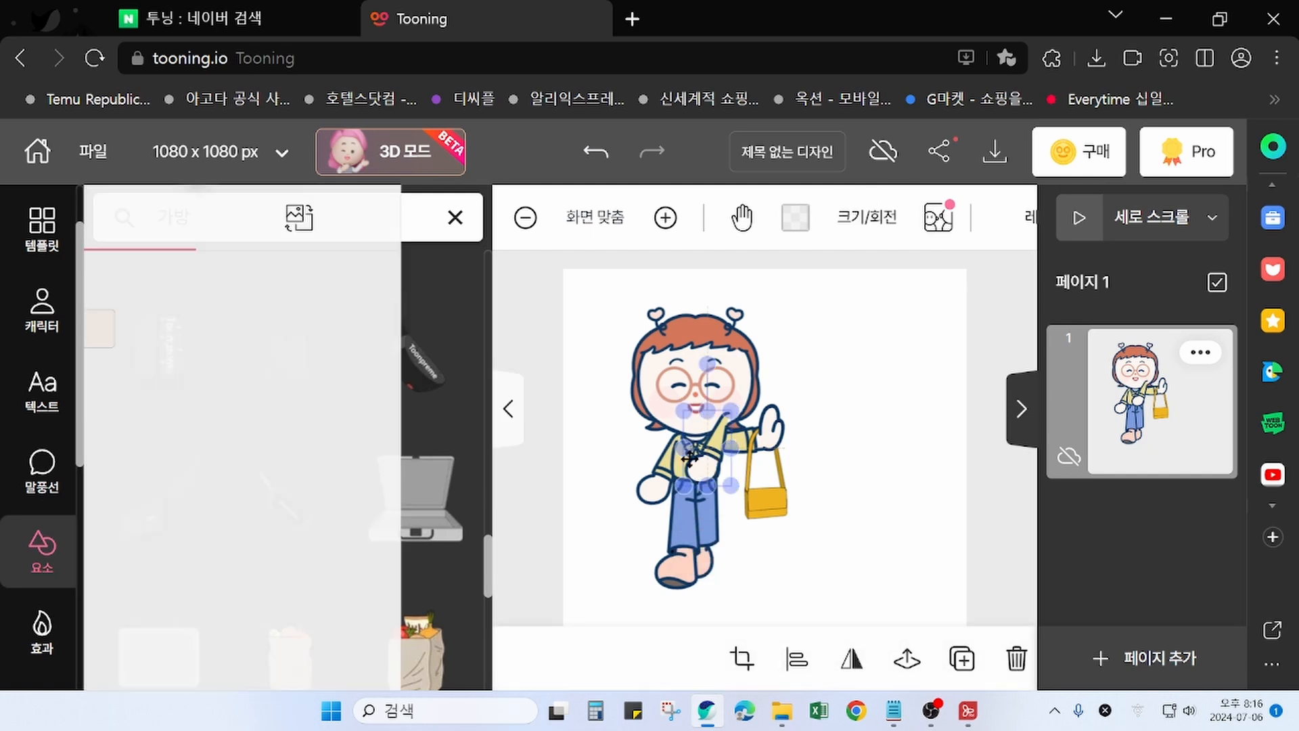
left_click_drag(659, 474, 605, 480)
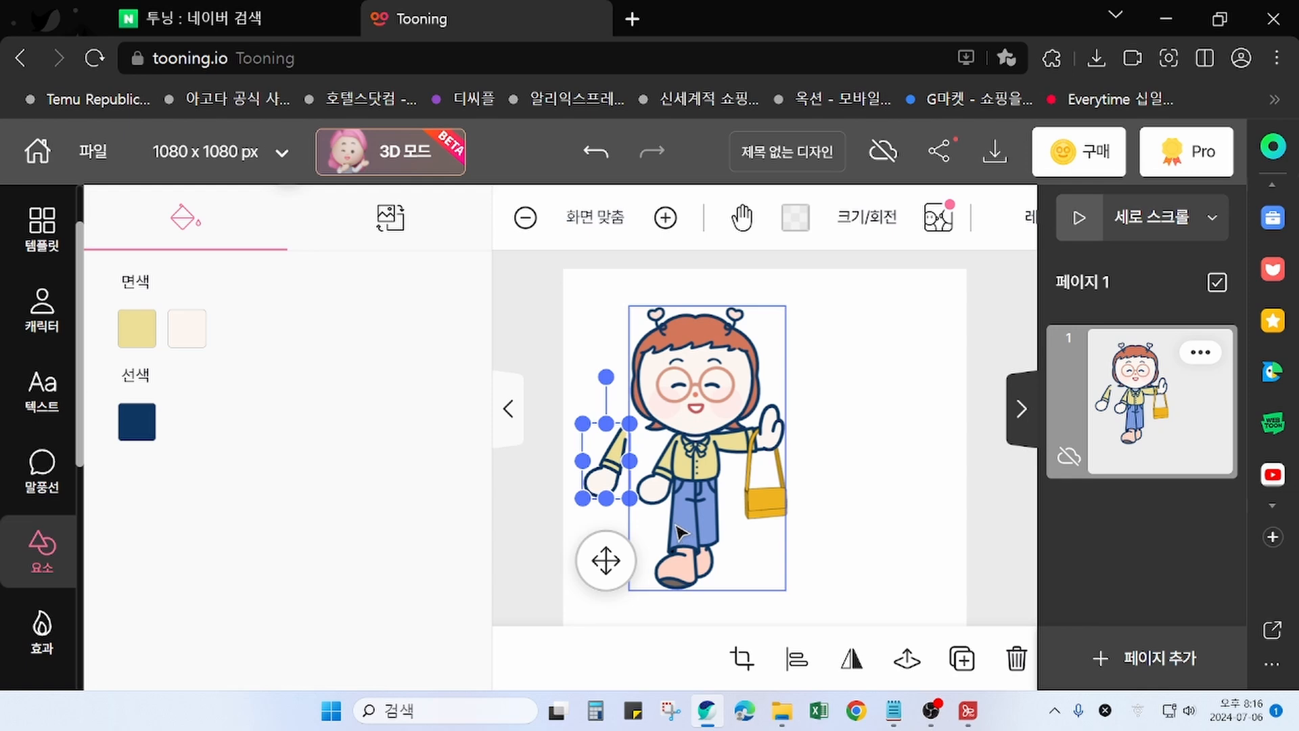
Remove the separate left arm and delete the added hand covering the bag strap
left_click(582, 537)
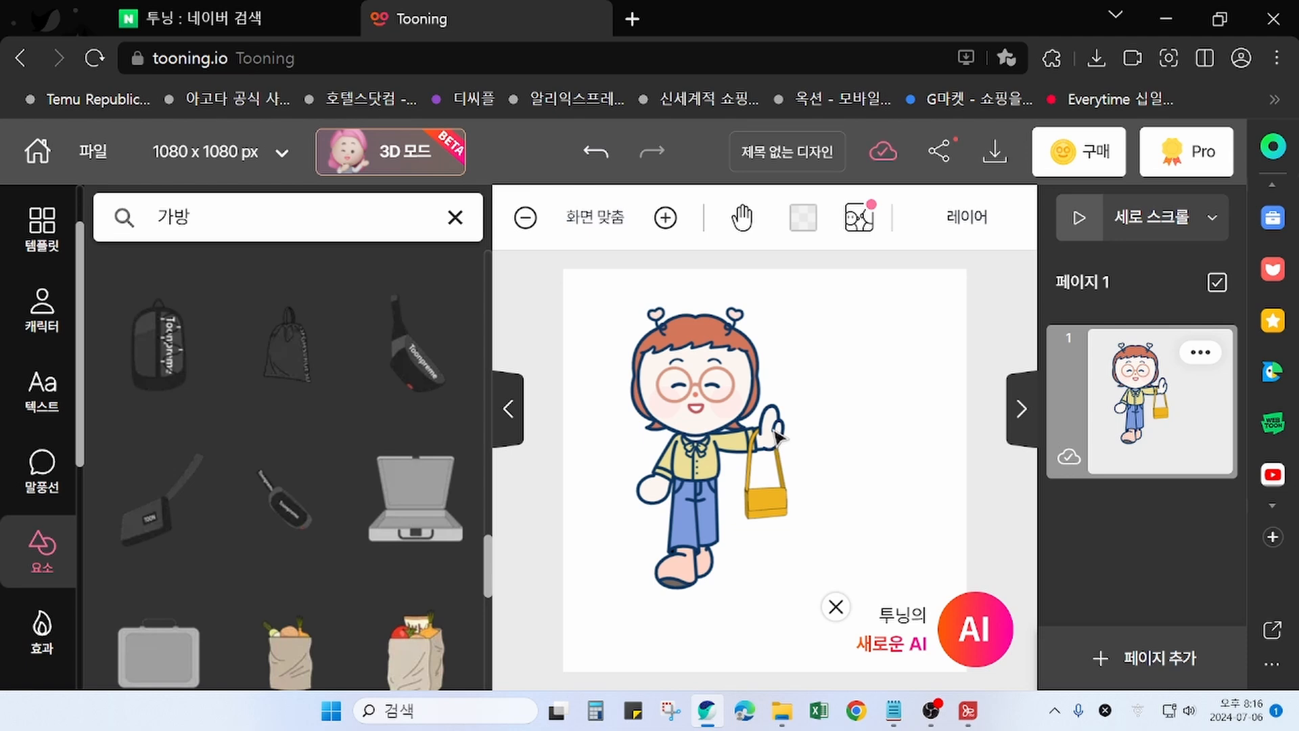
left_click(777, 438)
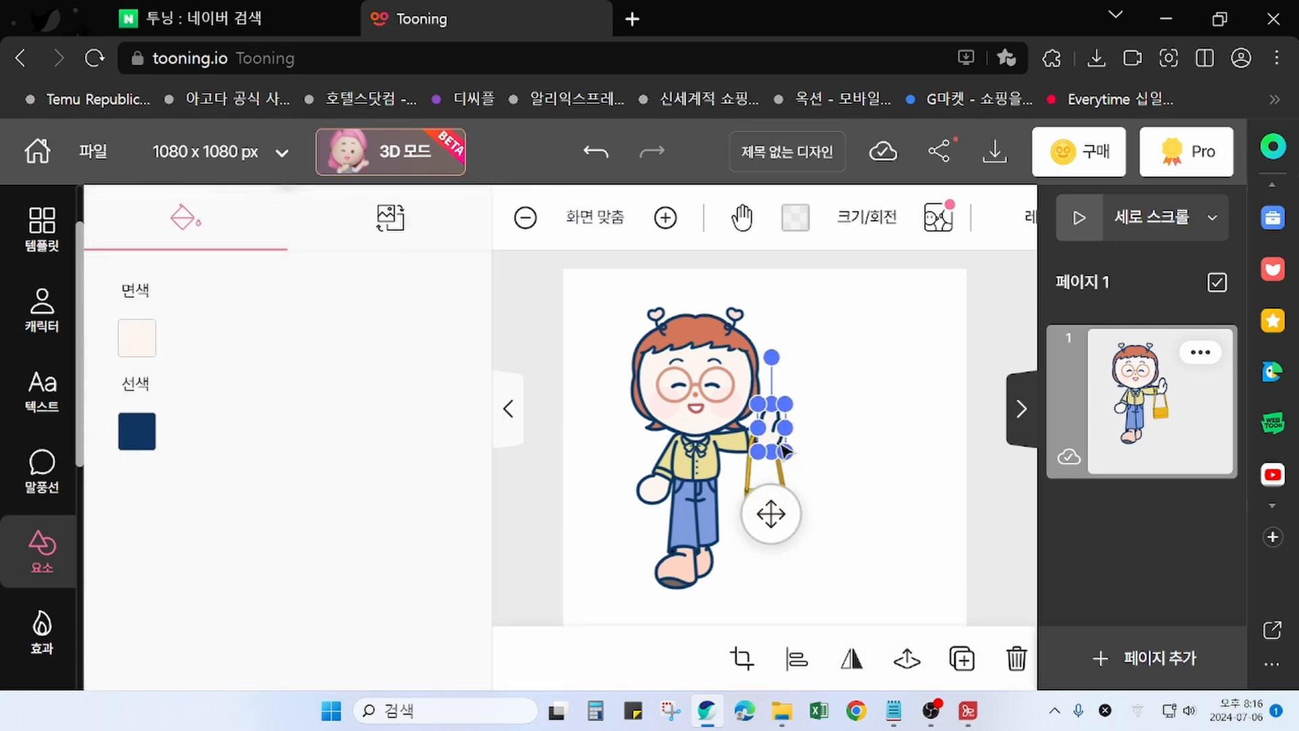
key("Delete")
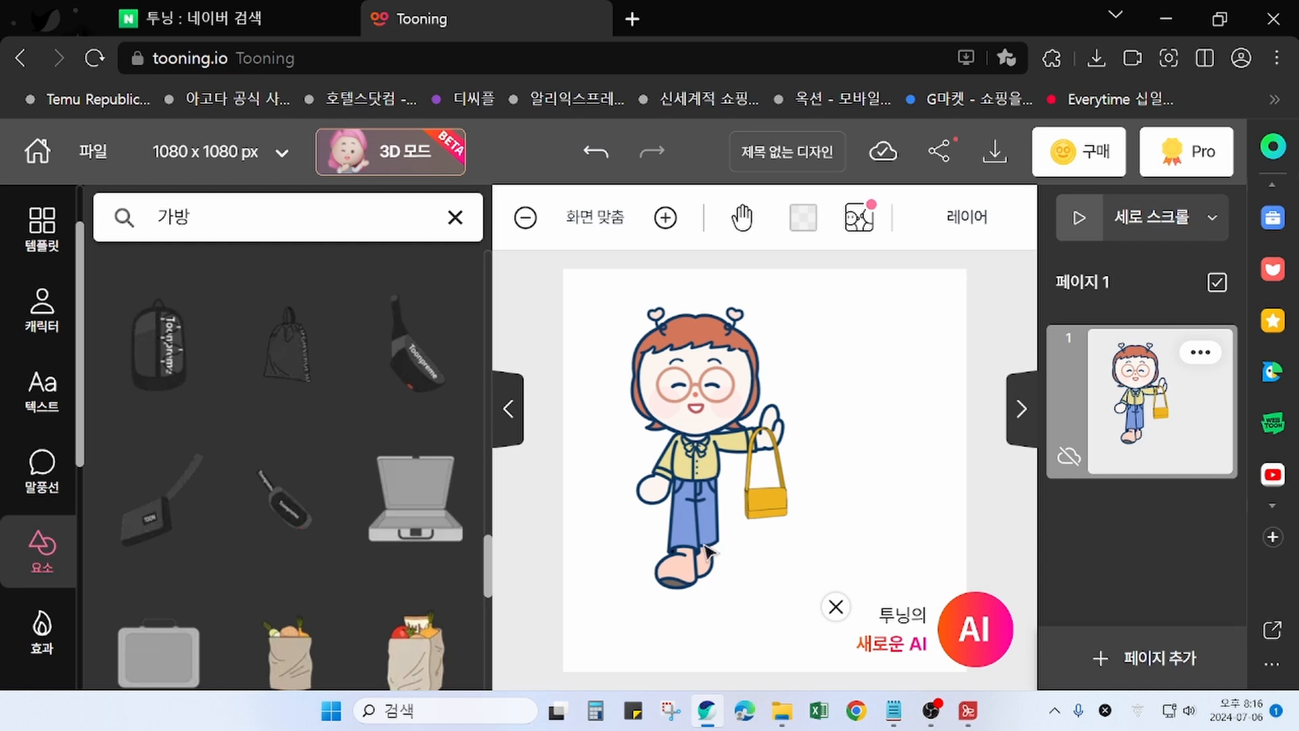
Change the character's right arm (오른팔) pose to a bent arm with the hand in front of the chest and apply it
left_click(701, 481)
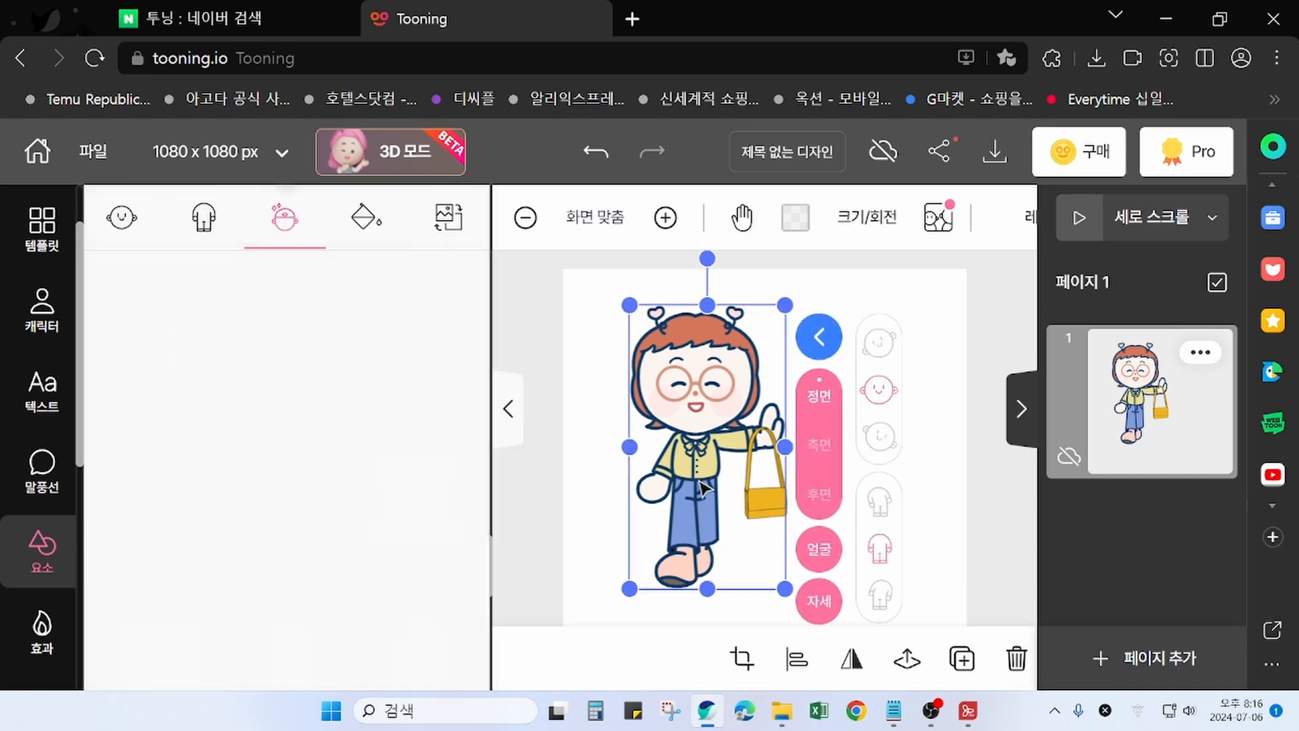
left_click(821, 601)
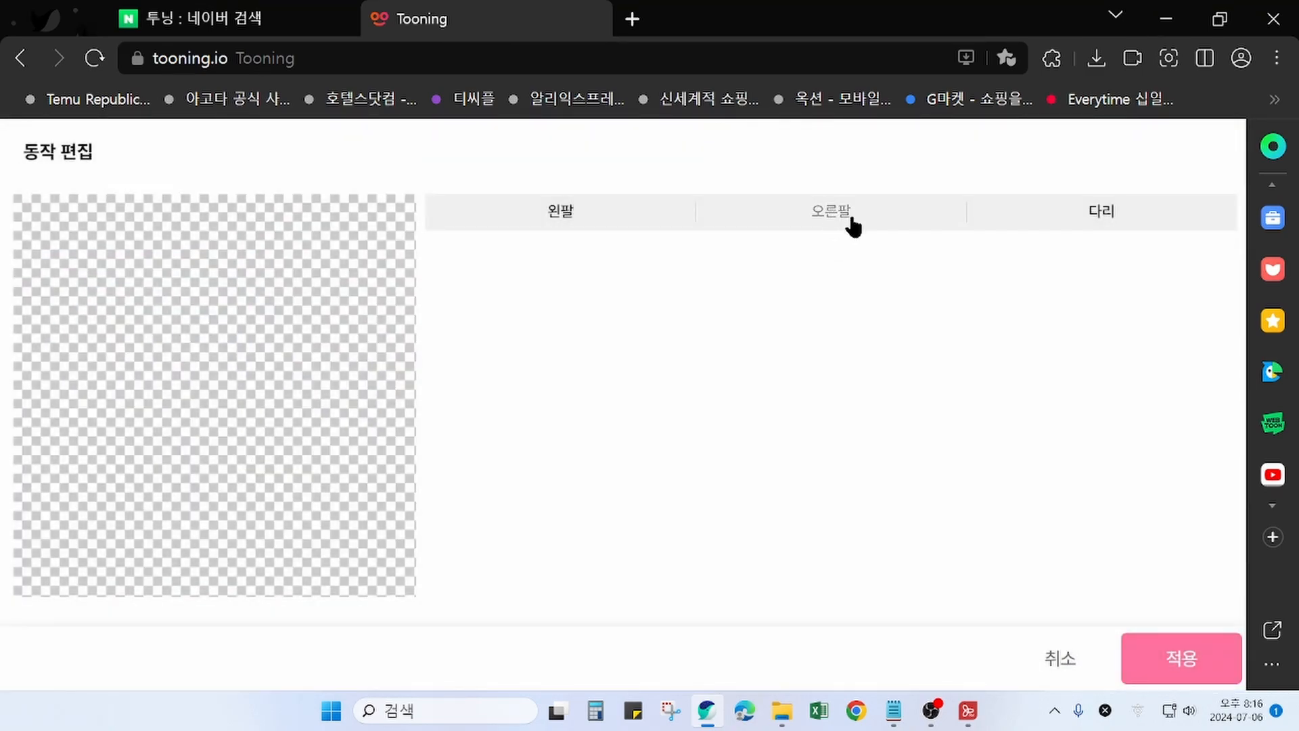
left_click(830, 220)
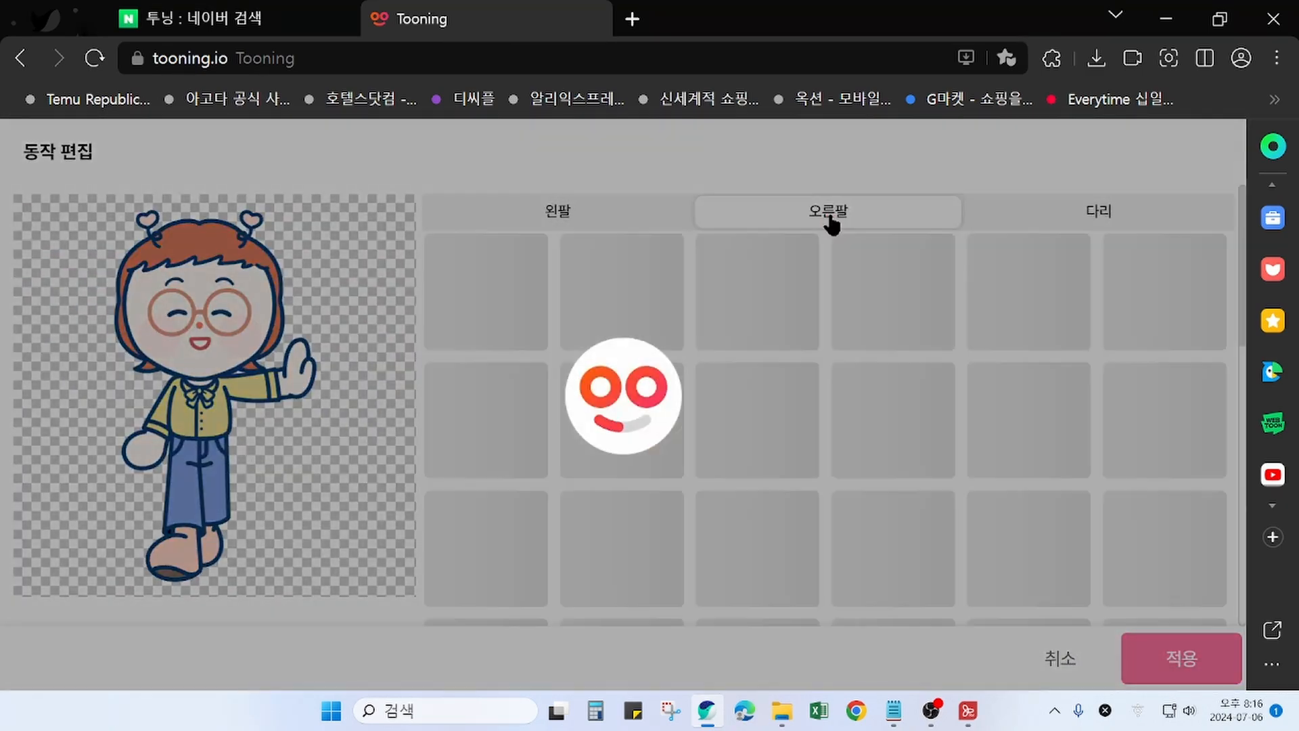
scroll(910, 559, "down", 1)
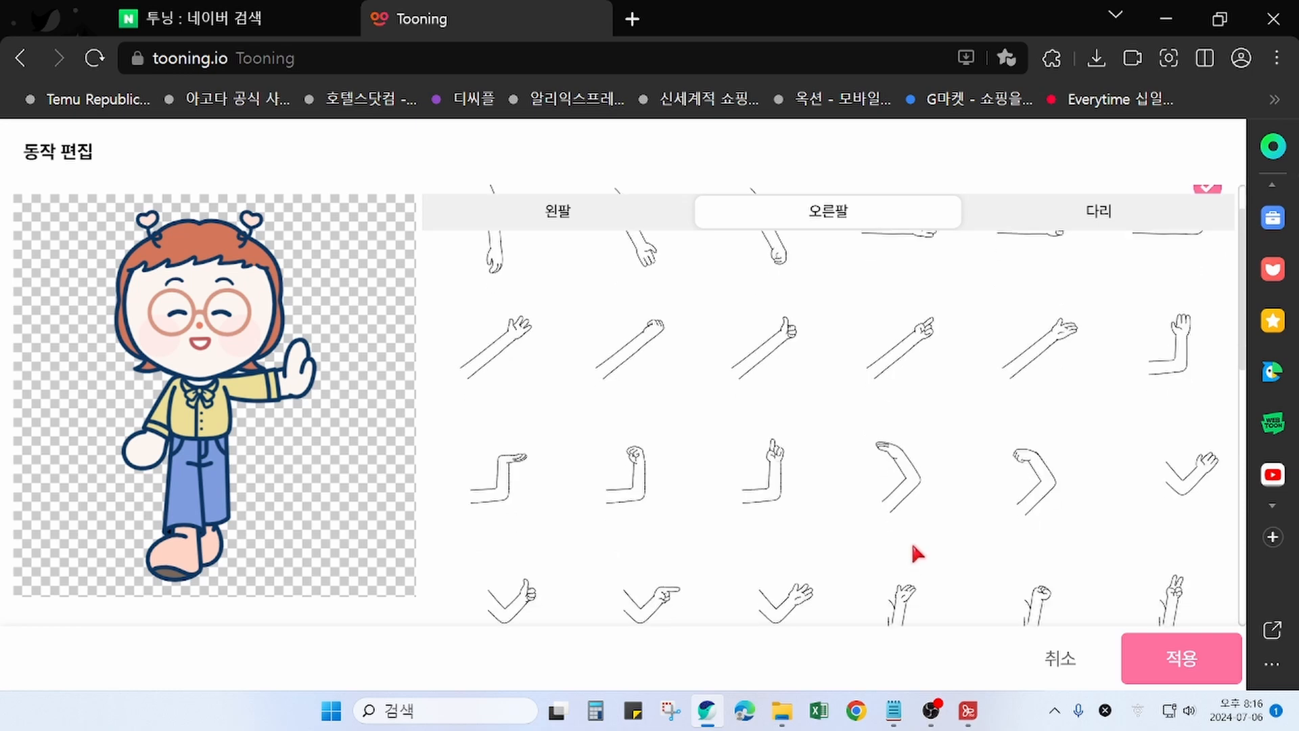
scroll(928, 505, "down", 5)
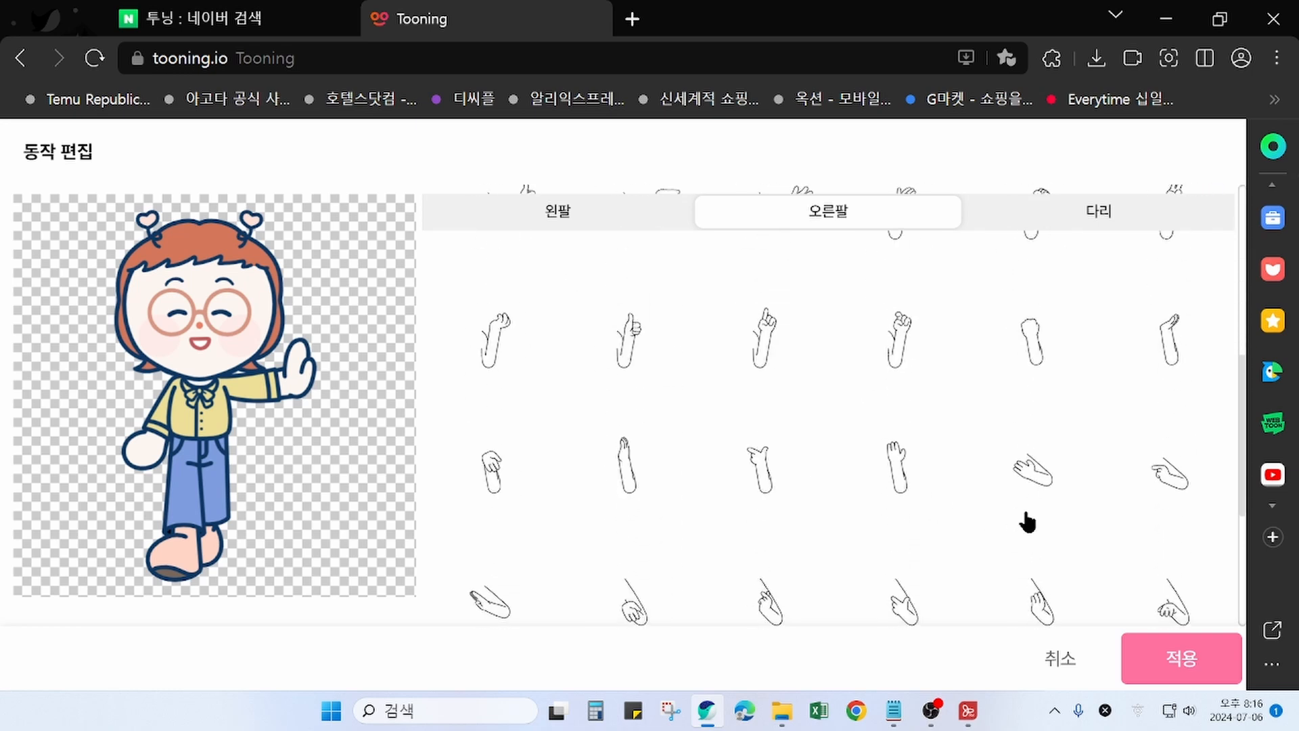
scroll(1167, 478, "down", 1)
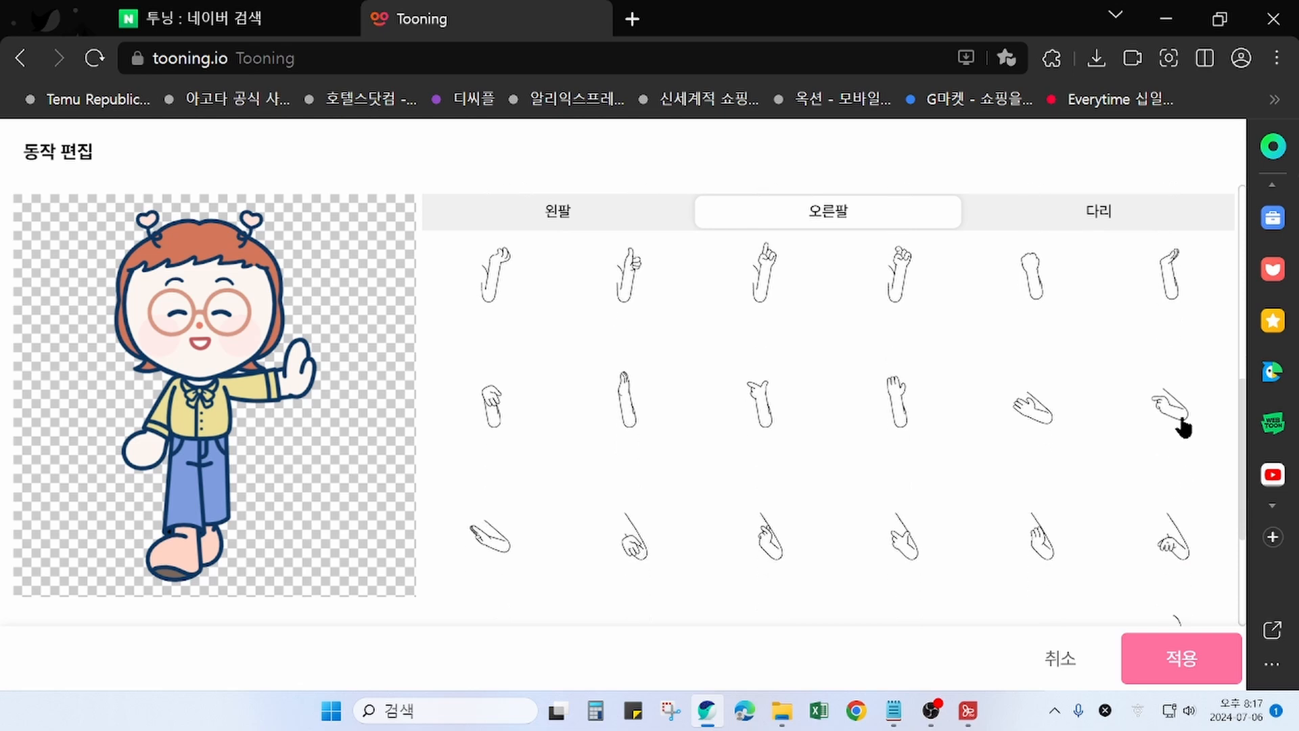
left_click(1193, 455)
scroll(612, 565, "down", 2)
left_click(612, 565)
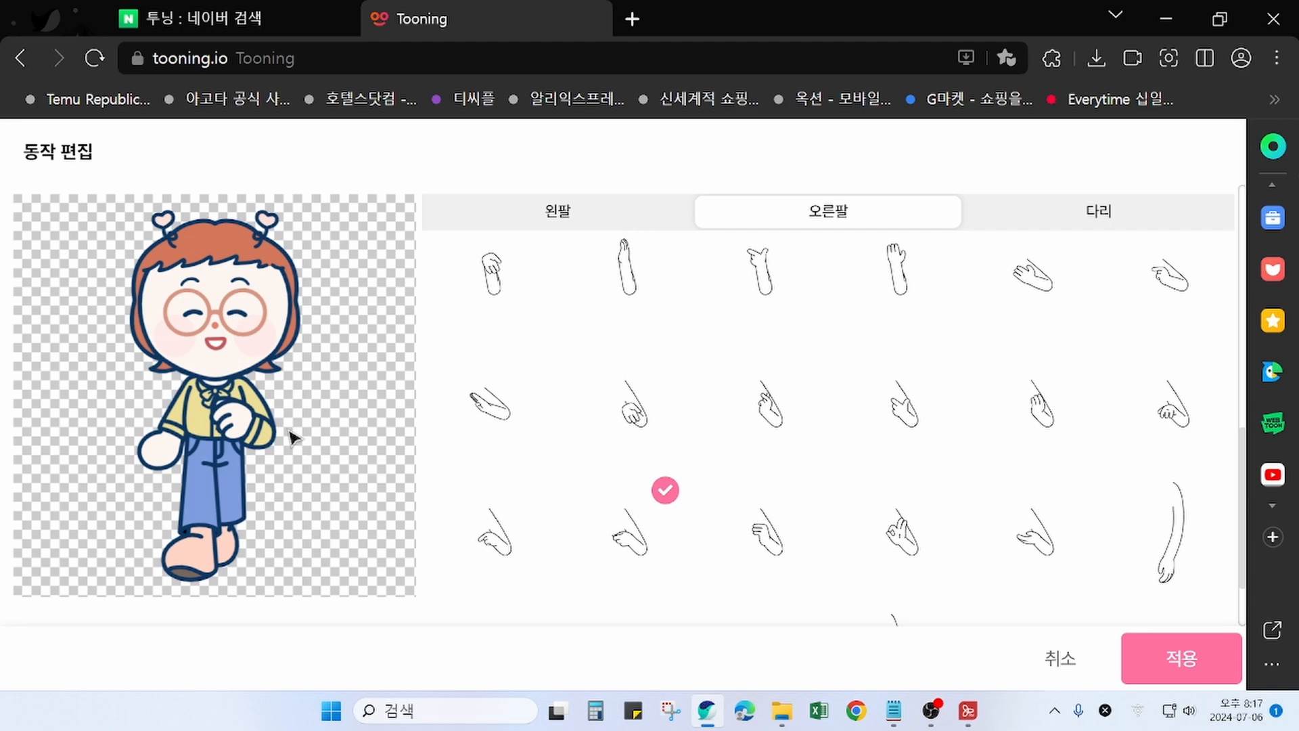
left_click(1181, 658)
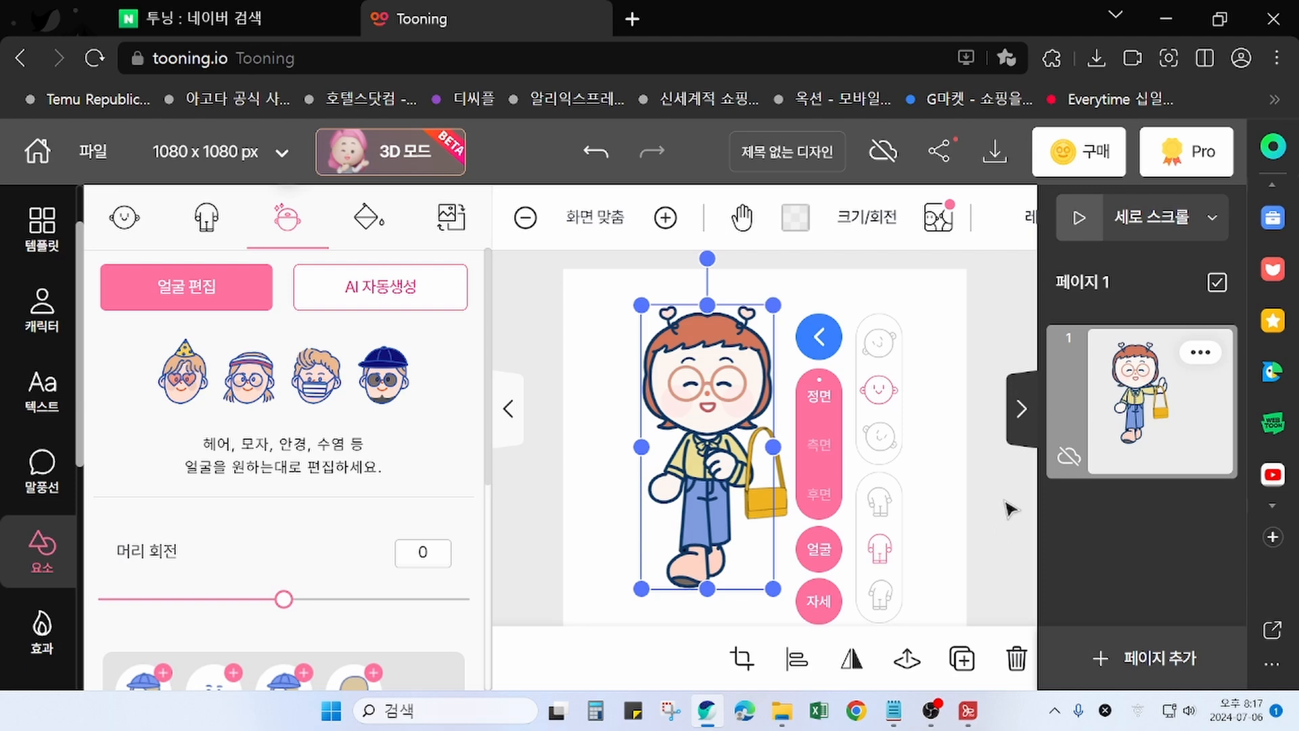
left_click(1011, 527)
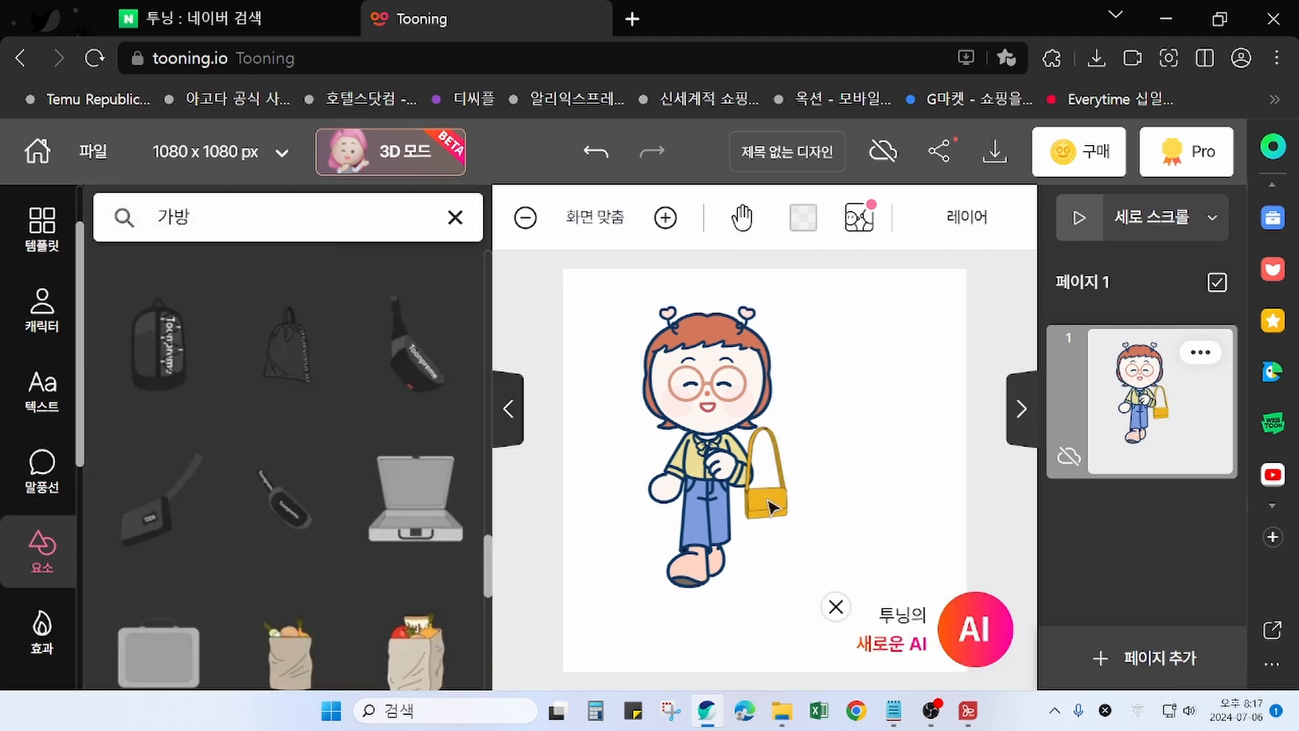
Shrink the yellow bag and move it so its strap hangs at the character's hand in front of her chest
left_click_drag(770, 508, 715, 521)
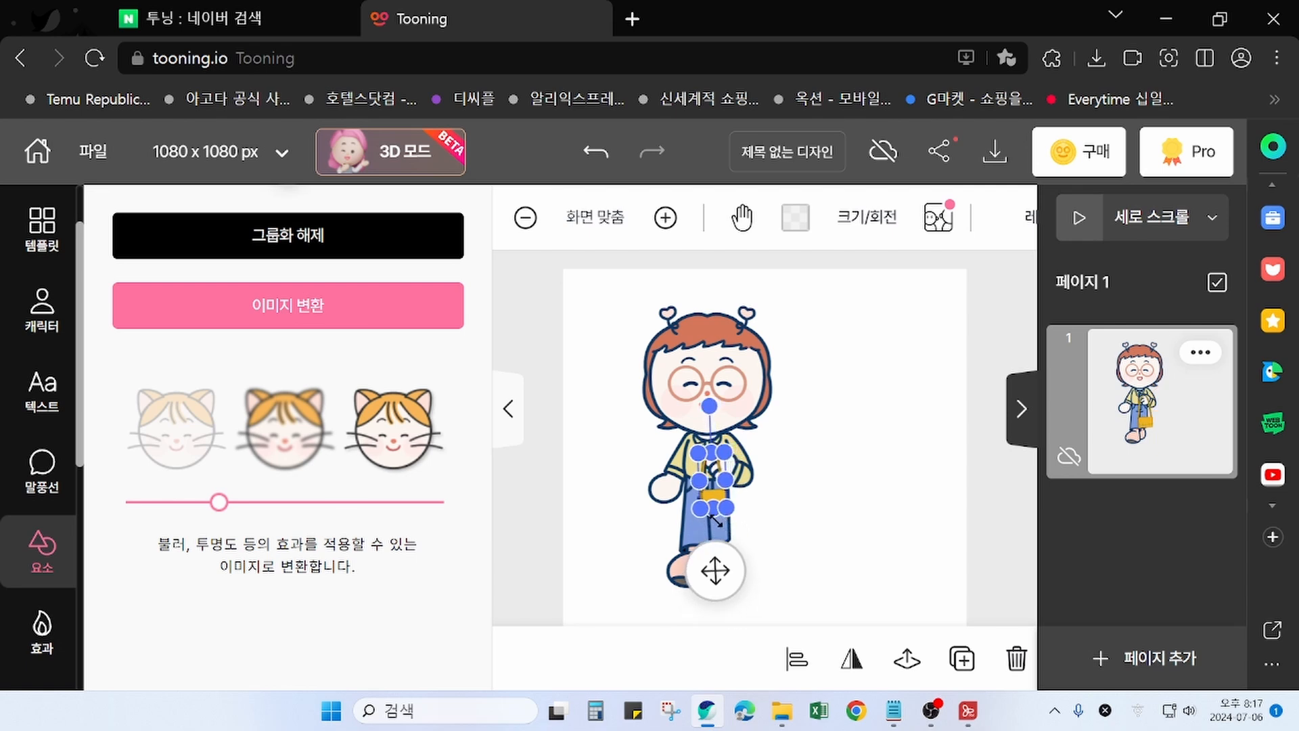
left_click(895, 512)
left_click(717, 501)
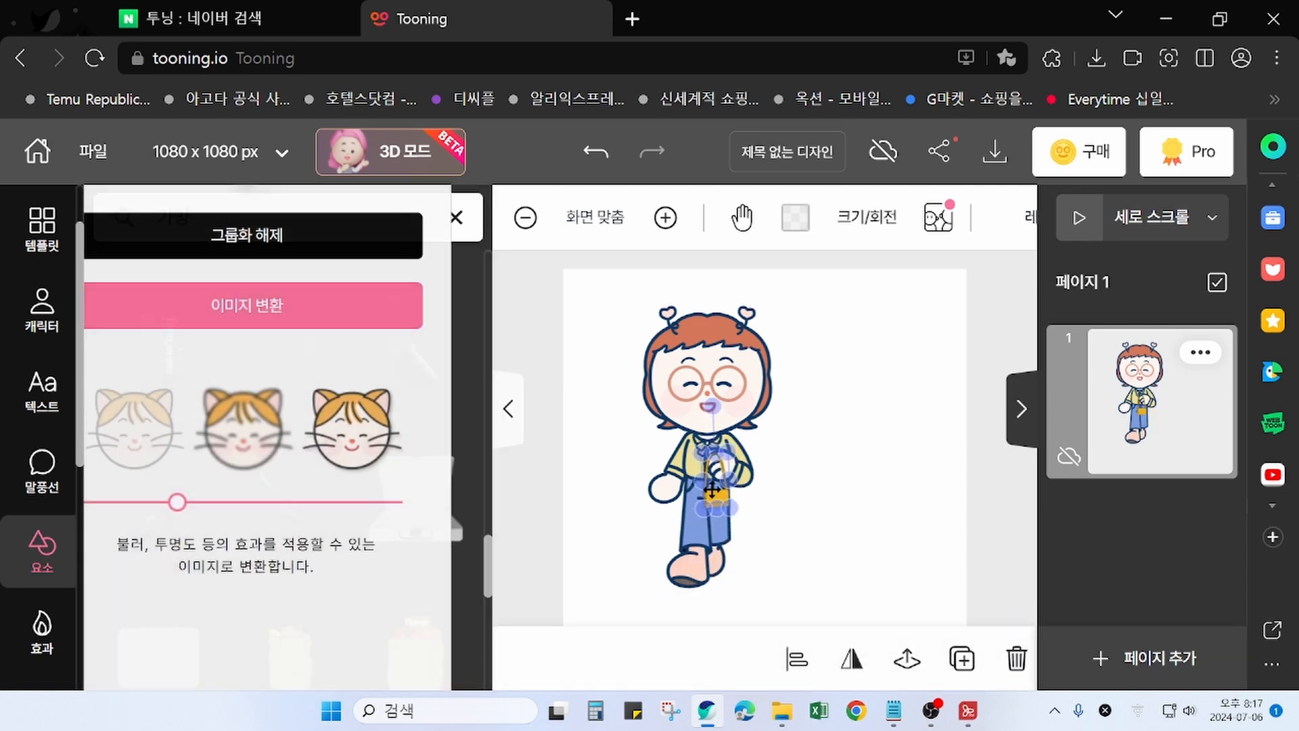
left_click_drag(742, 512, 758, 521)
left_click_drag(745, 515, 731, 500)
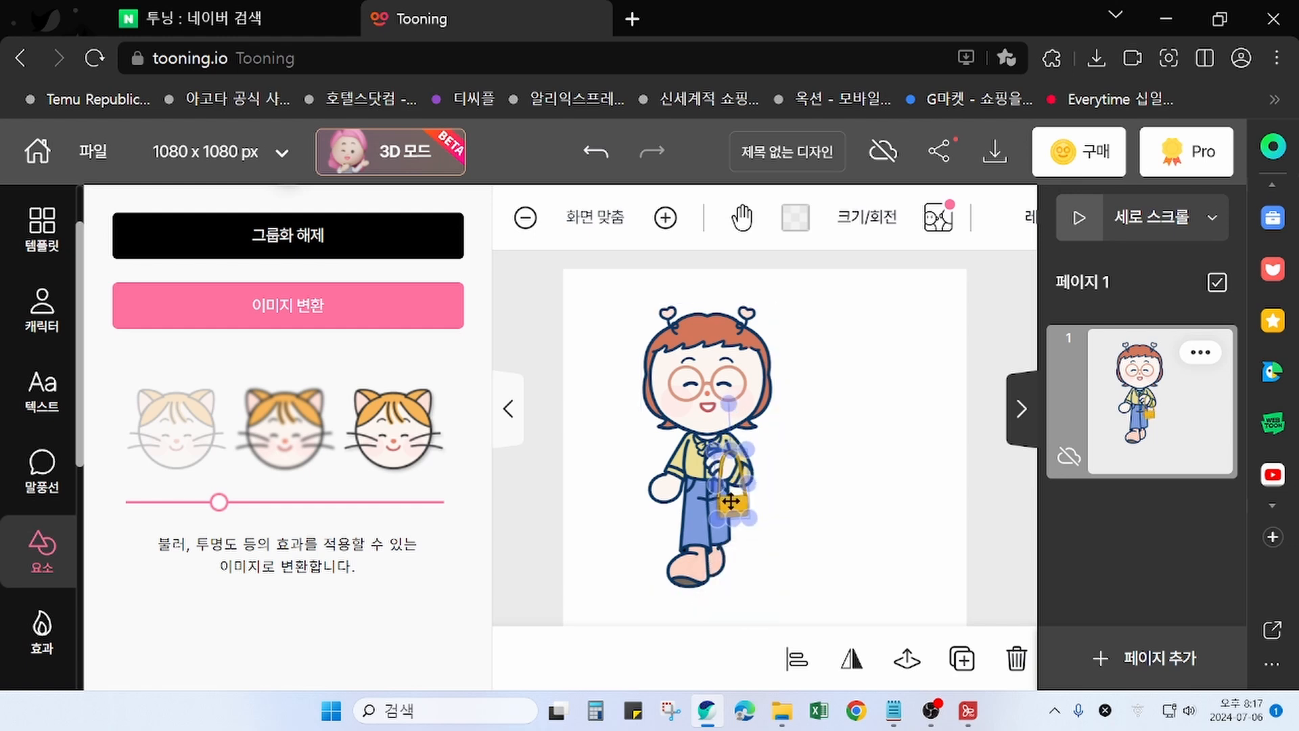
left_click(846, 572)
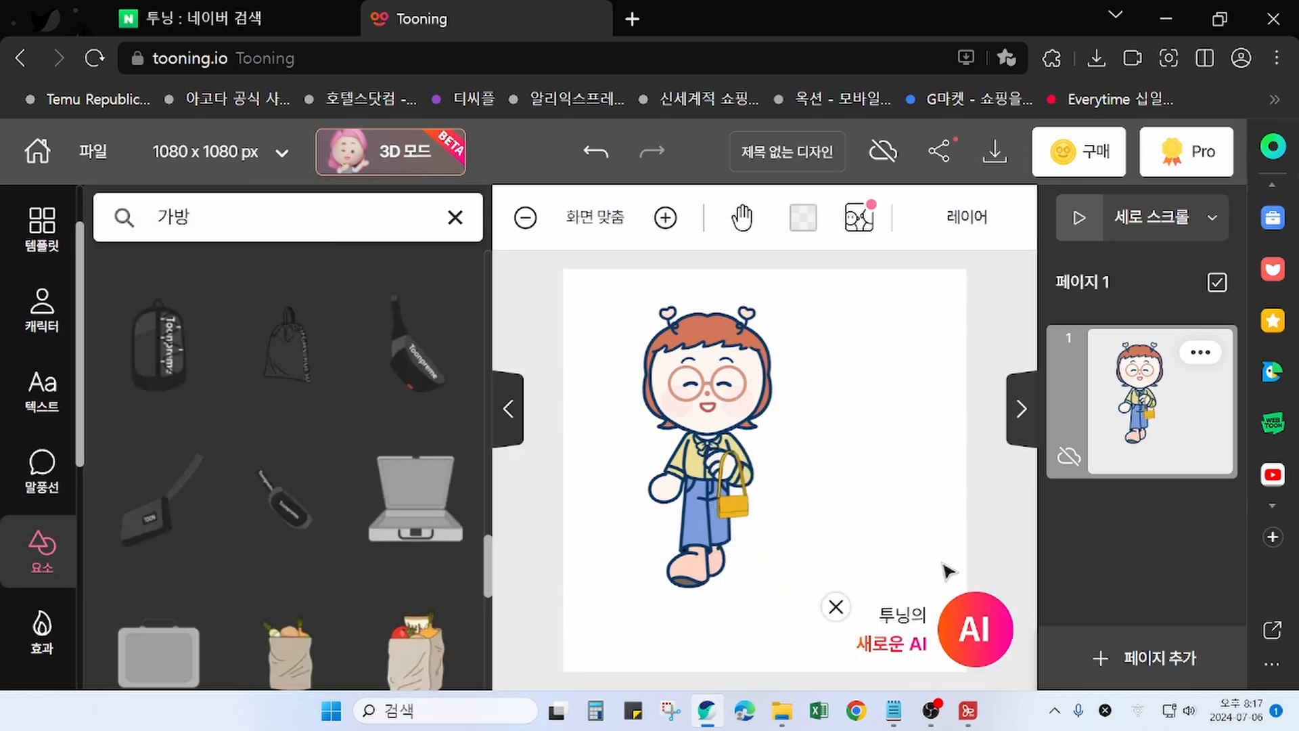
left_click(742, 509)
left_click(880, 531)
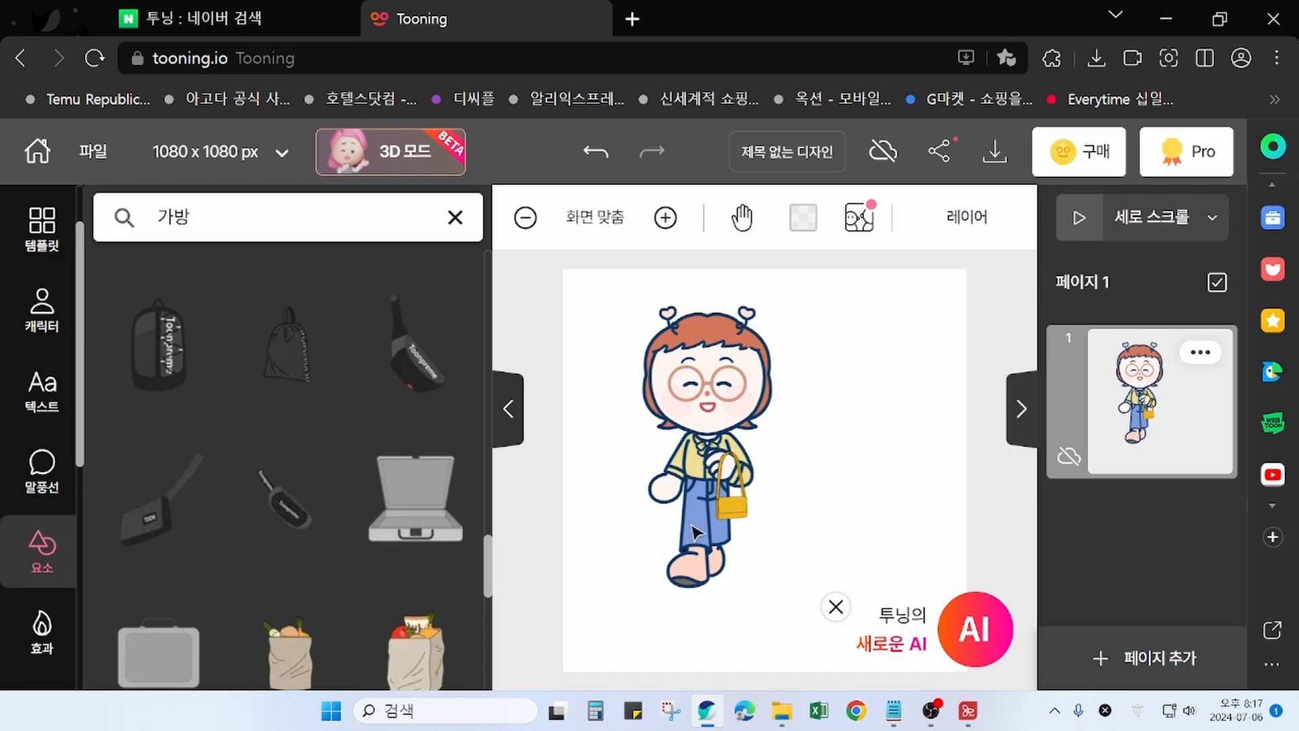
Add a separate right hand (오른손) part of the character on top of the bag strap
left_click(708, 552)
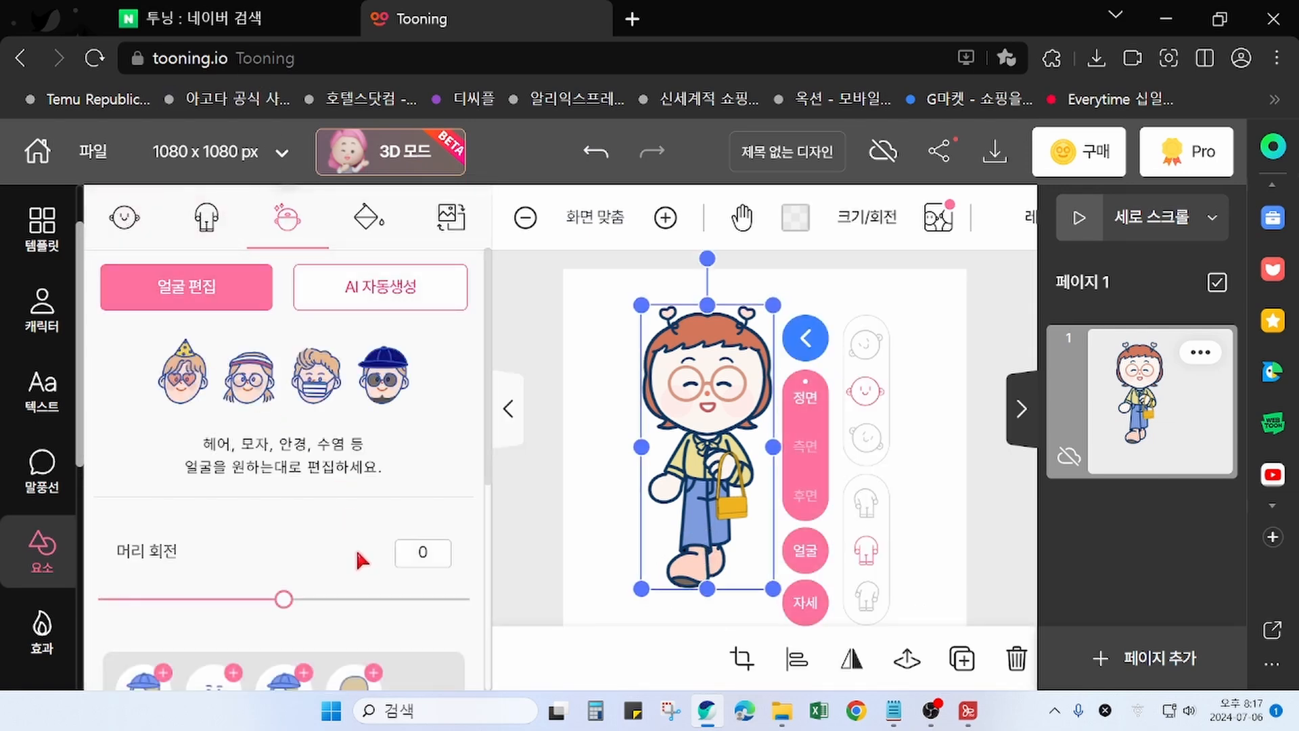
scroll(363, 555, "down", 4)
scroll(342, 660, "down", 1)
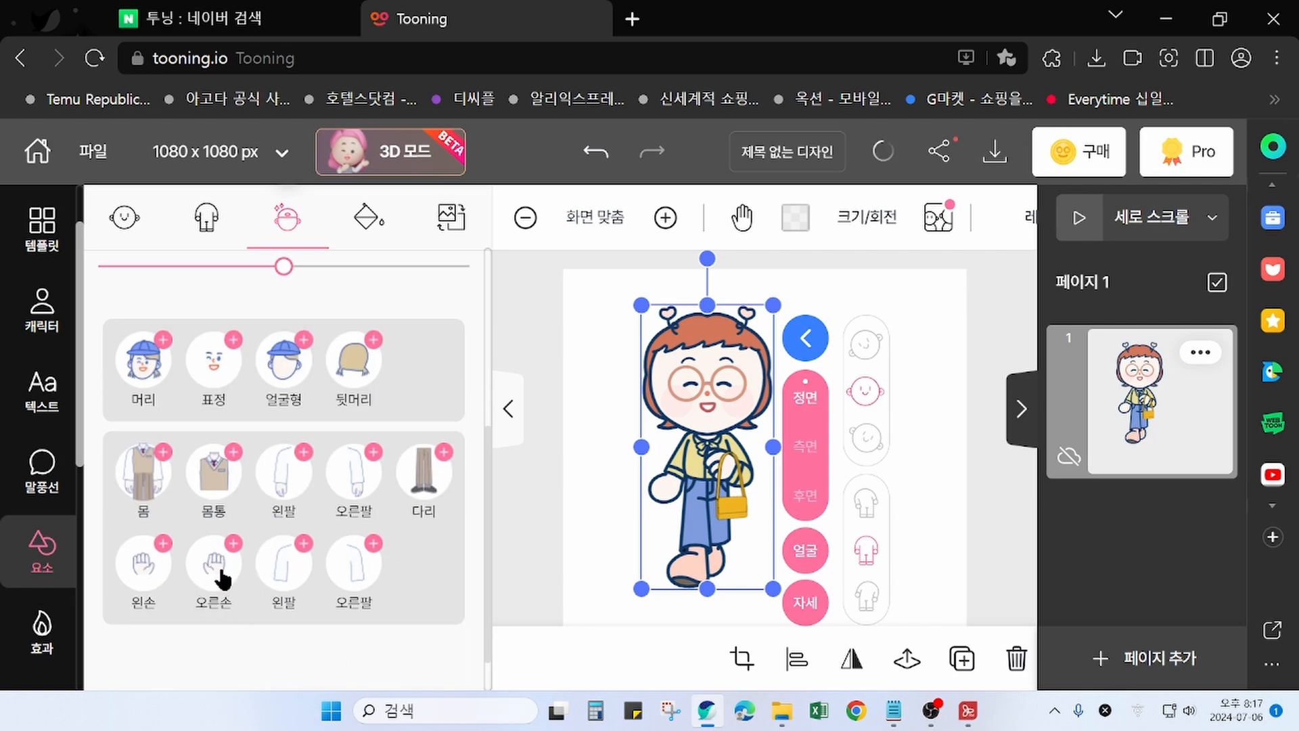
left_click(223, 578)
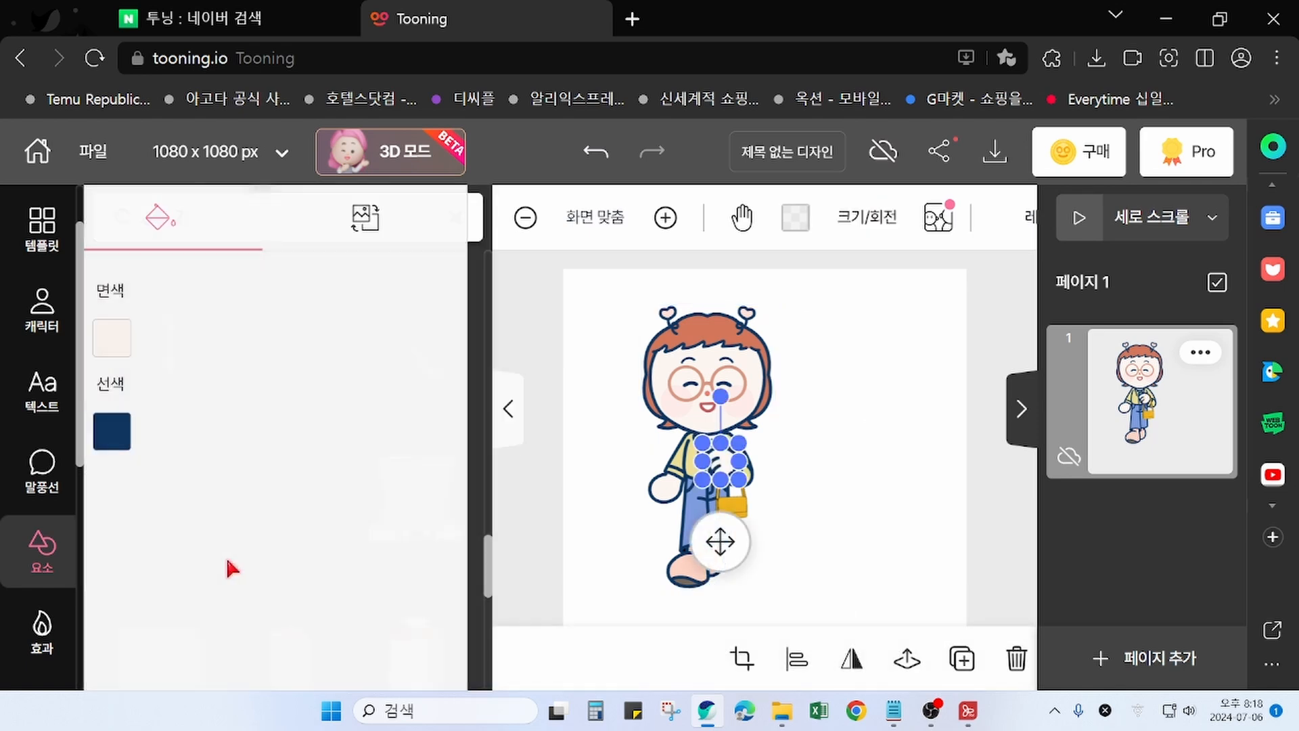
left_click(891, 473)
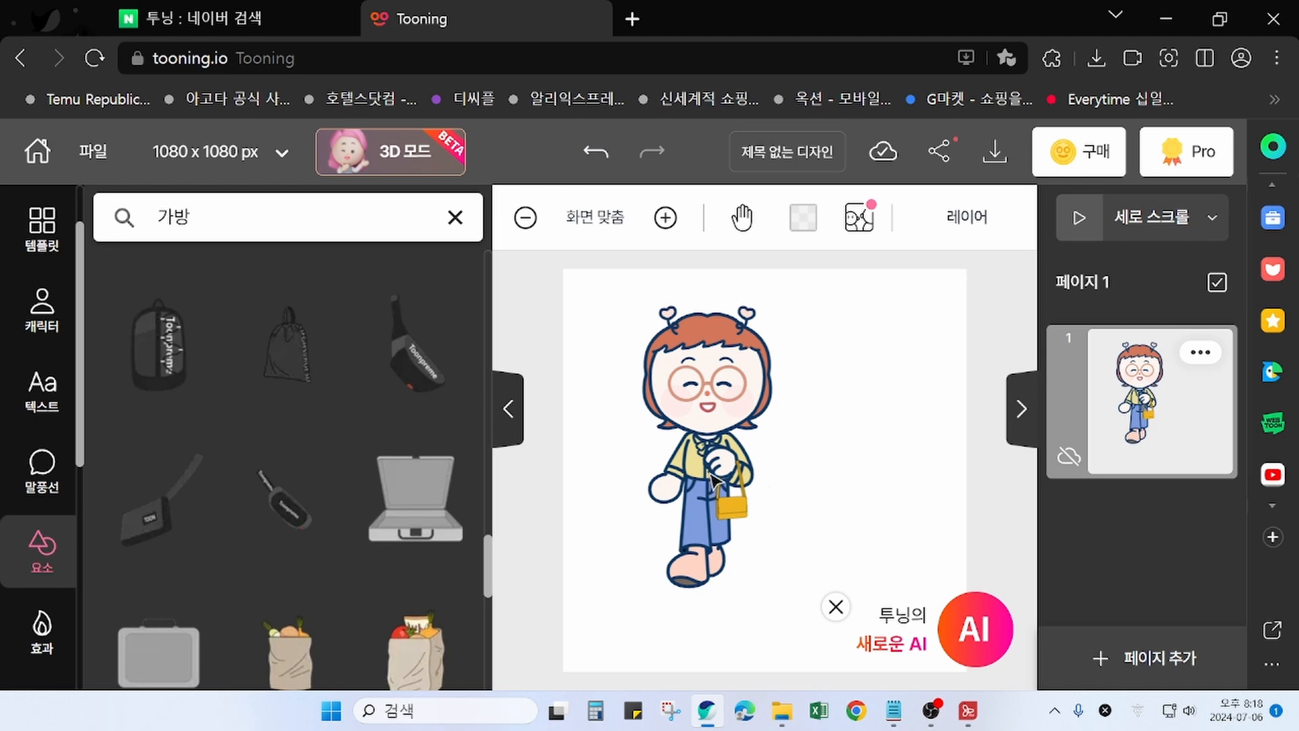
Fine-tune the added right hand's position so it lines up exactly with the character's own hand beneath the strap
left_click(666, 218)
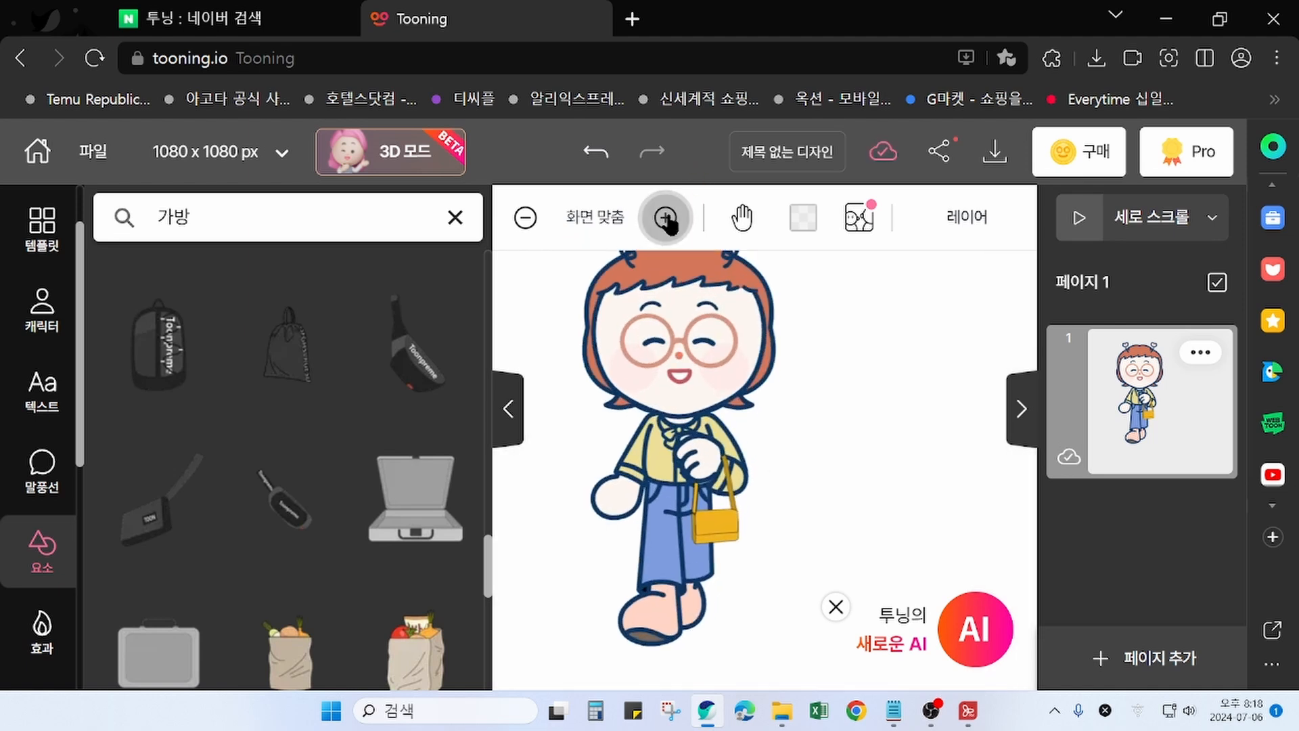
mouse_move(697, 461)
left_mouse_down()
mouse_move(700, 482)
mouse_move(692, 457)
mouse_move(678, 461)
mouse_move(697, 458)
left_mouse_up()
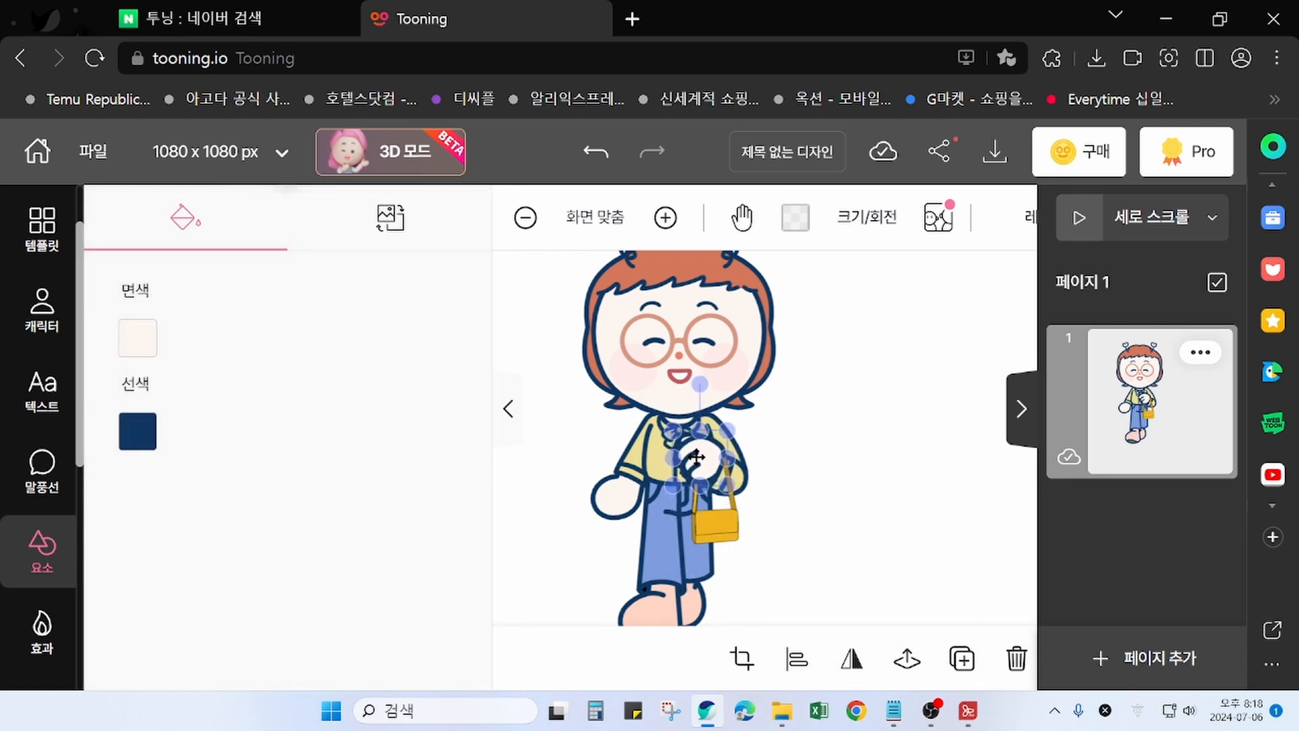
left_click(821, 530)
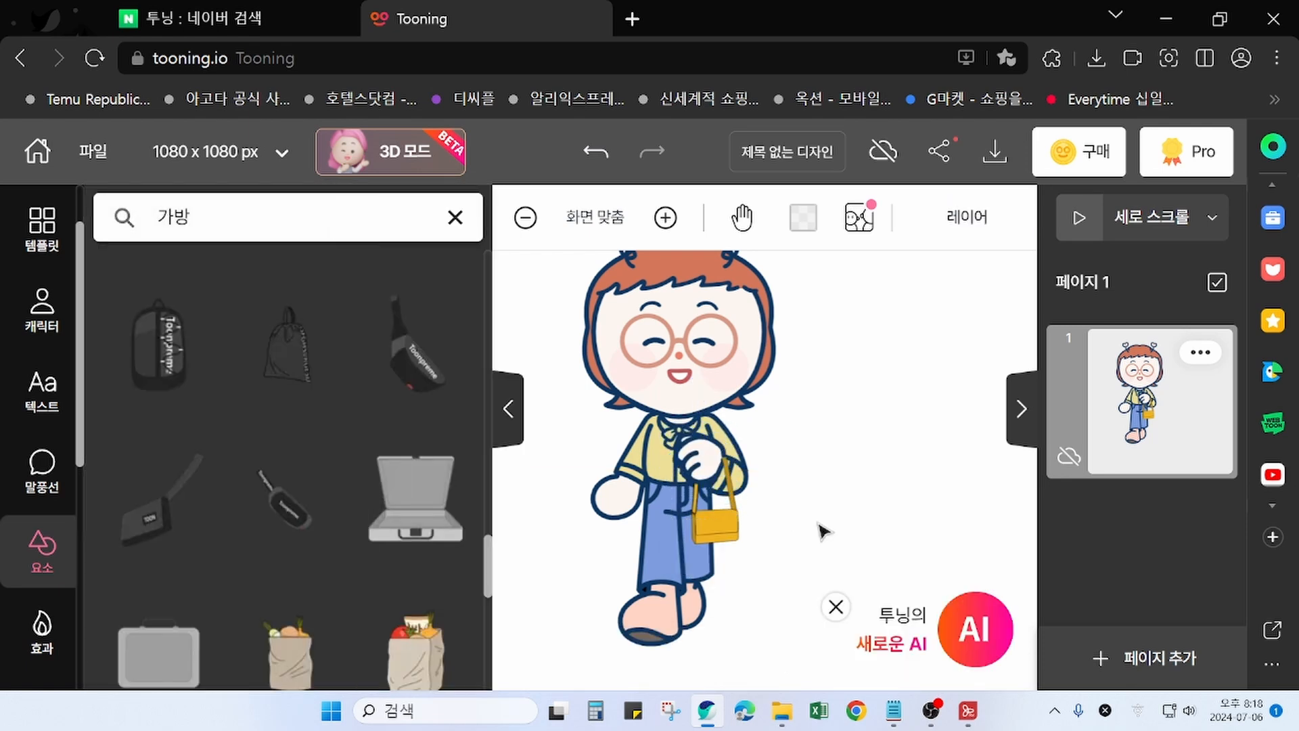
left_click(703, 464)
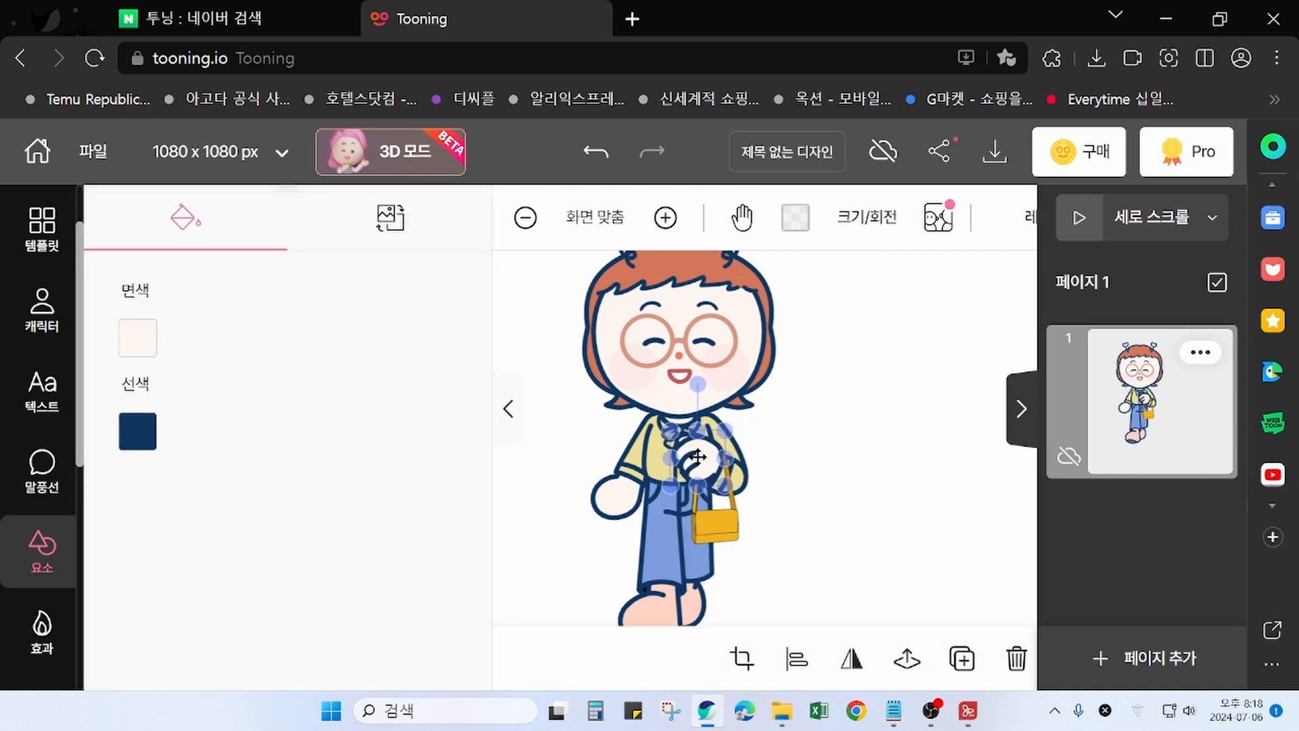
left_click(870, 534)
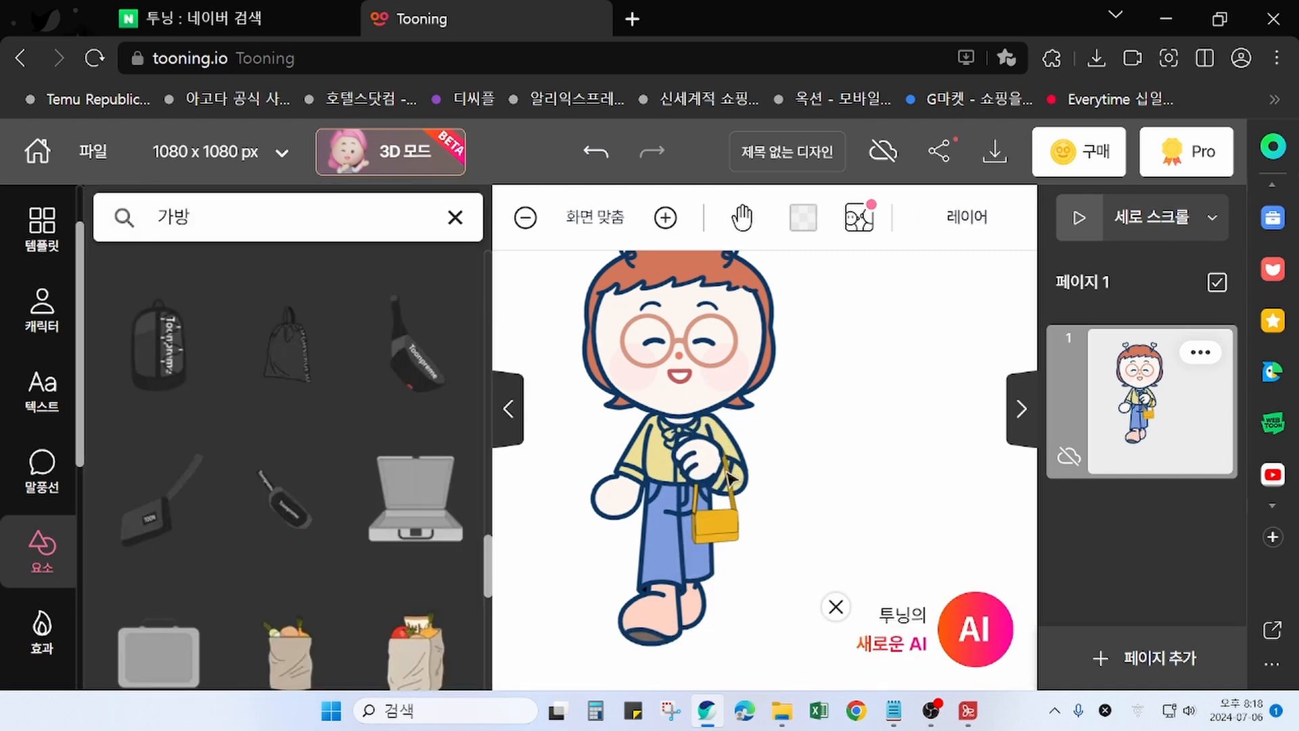
left_click(712, 463)
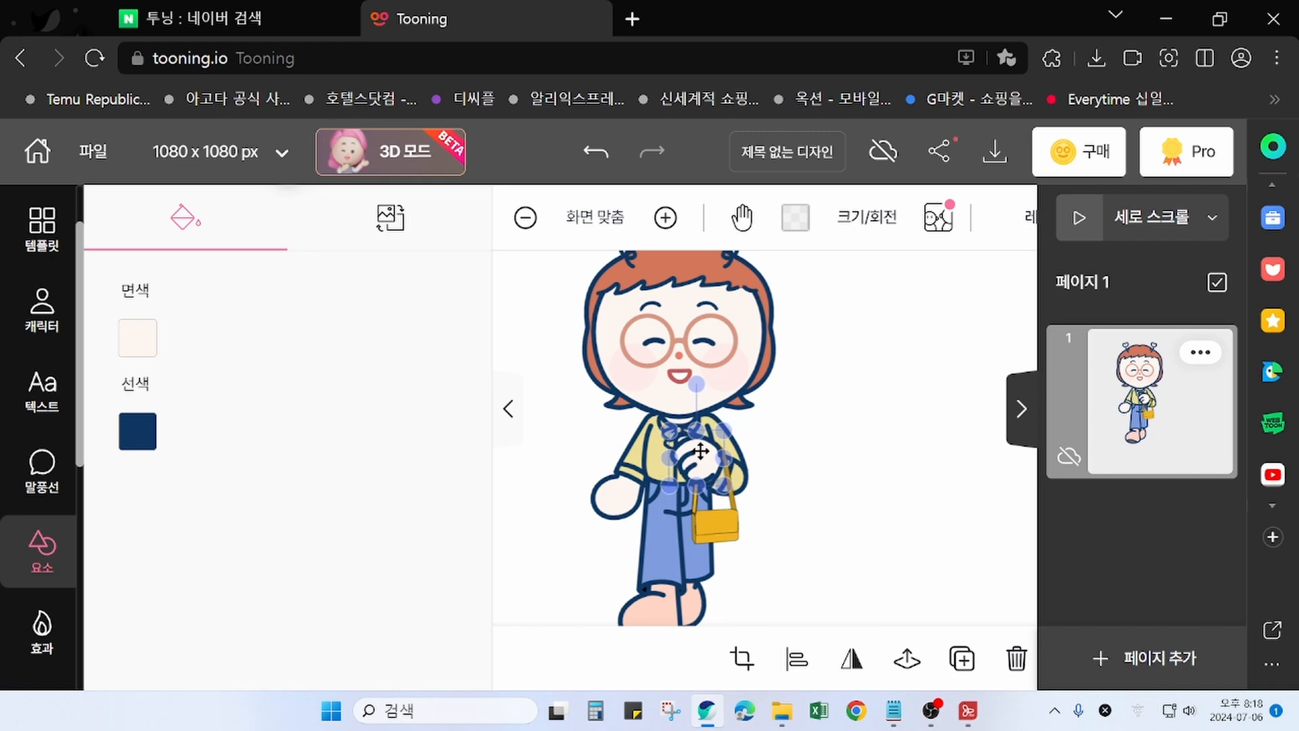
left_click(887, 560)
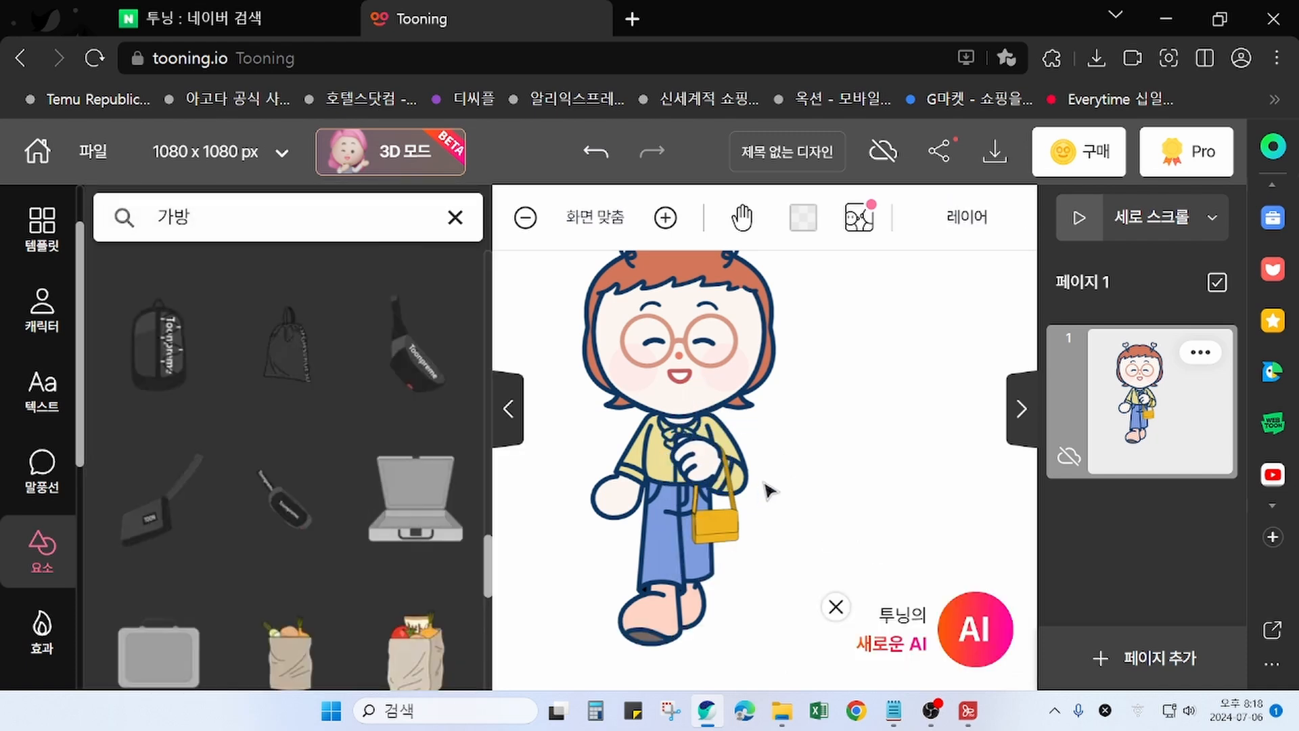
left_click(593, 218)
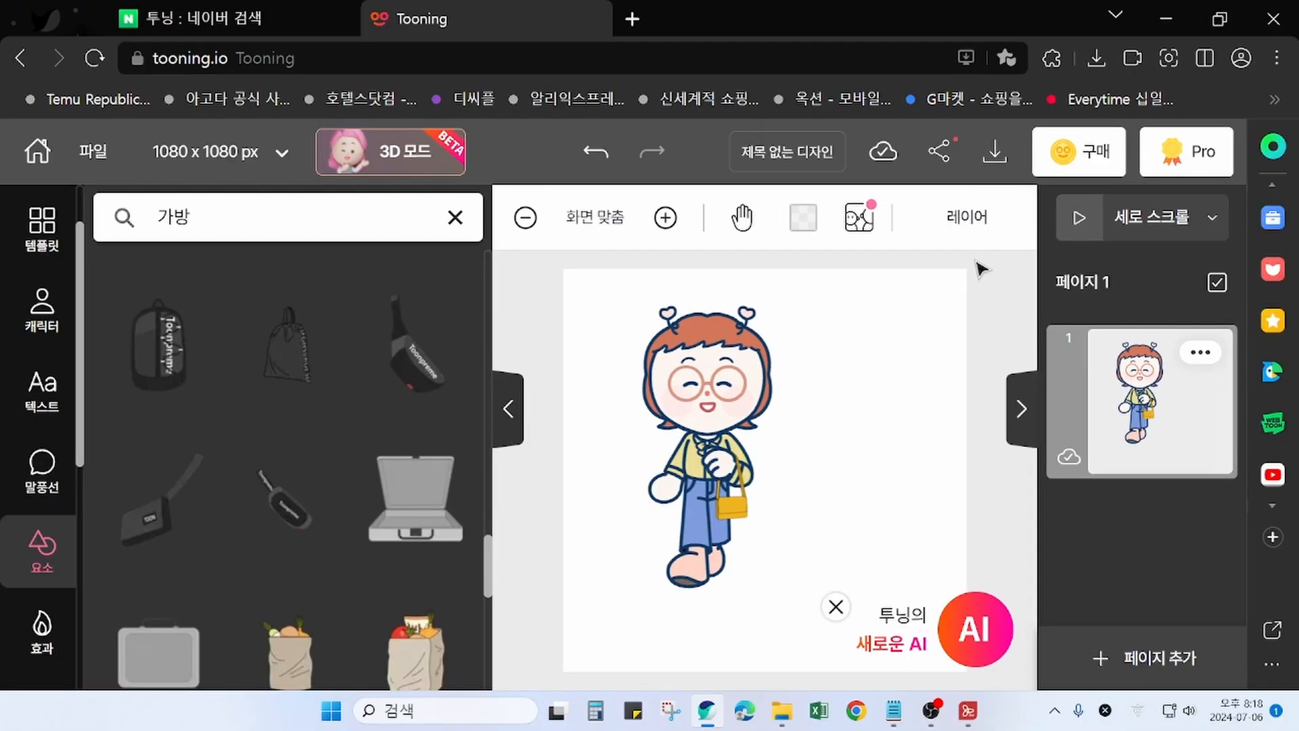
Expand the layer list and move the 가방 layer above the right Hand layer
left_click(968, 227)
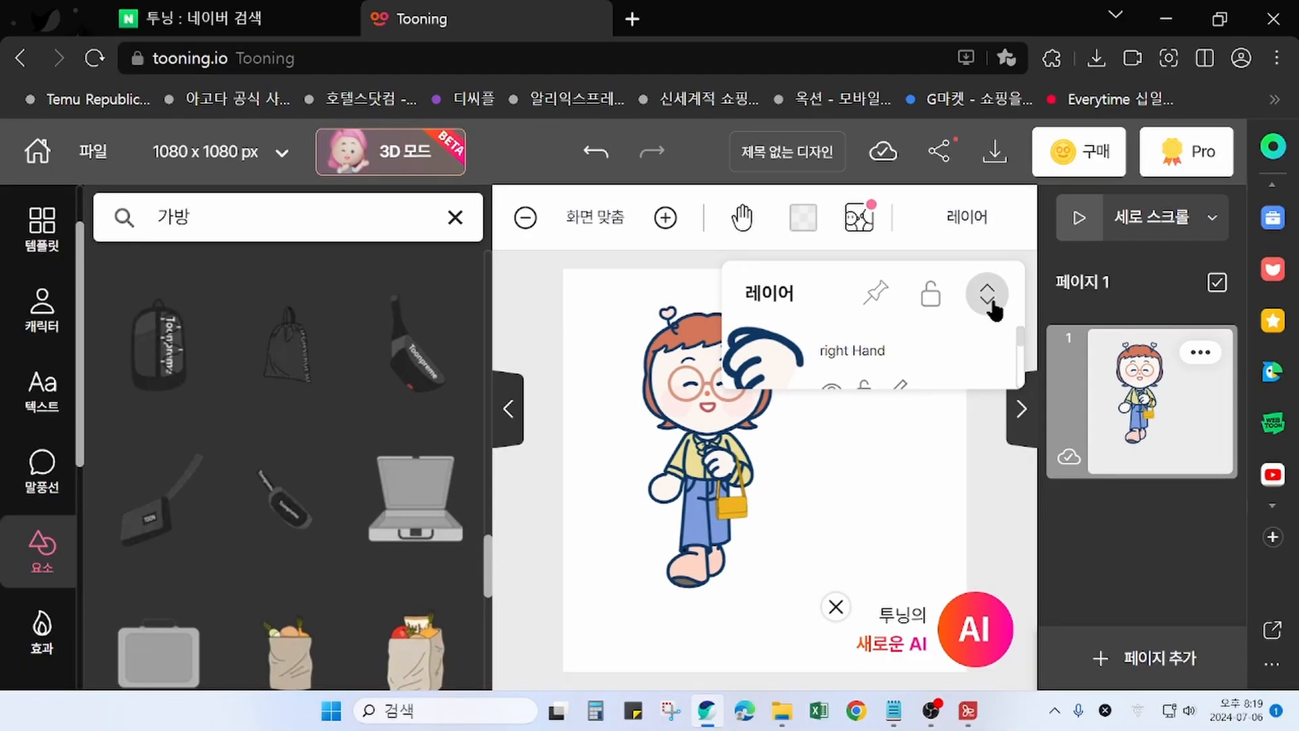
left_click(988, 283)
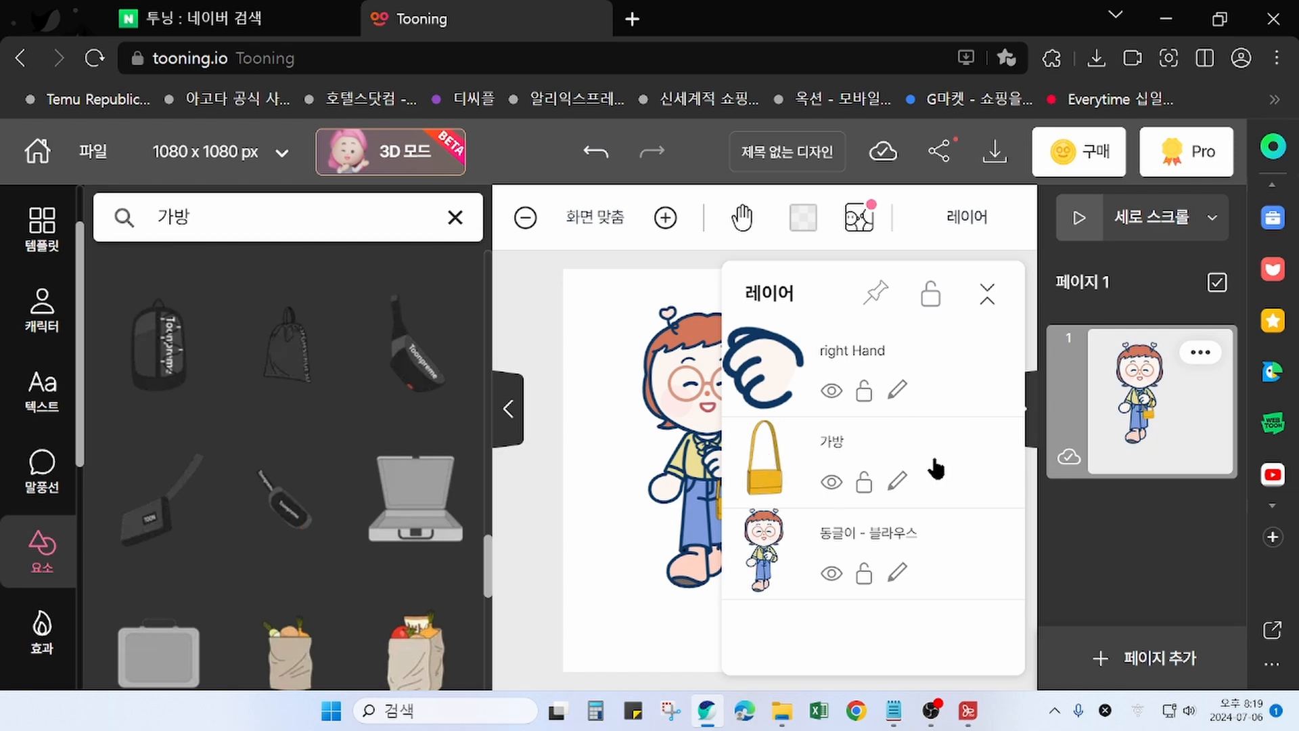
left_click(946, 466)
left_click_drag(969, 470, 954, 371)
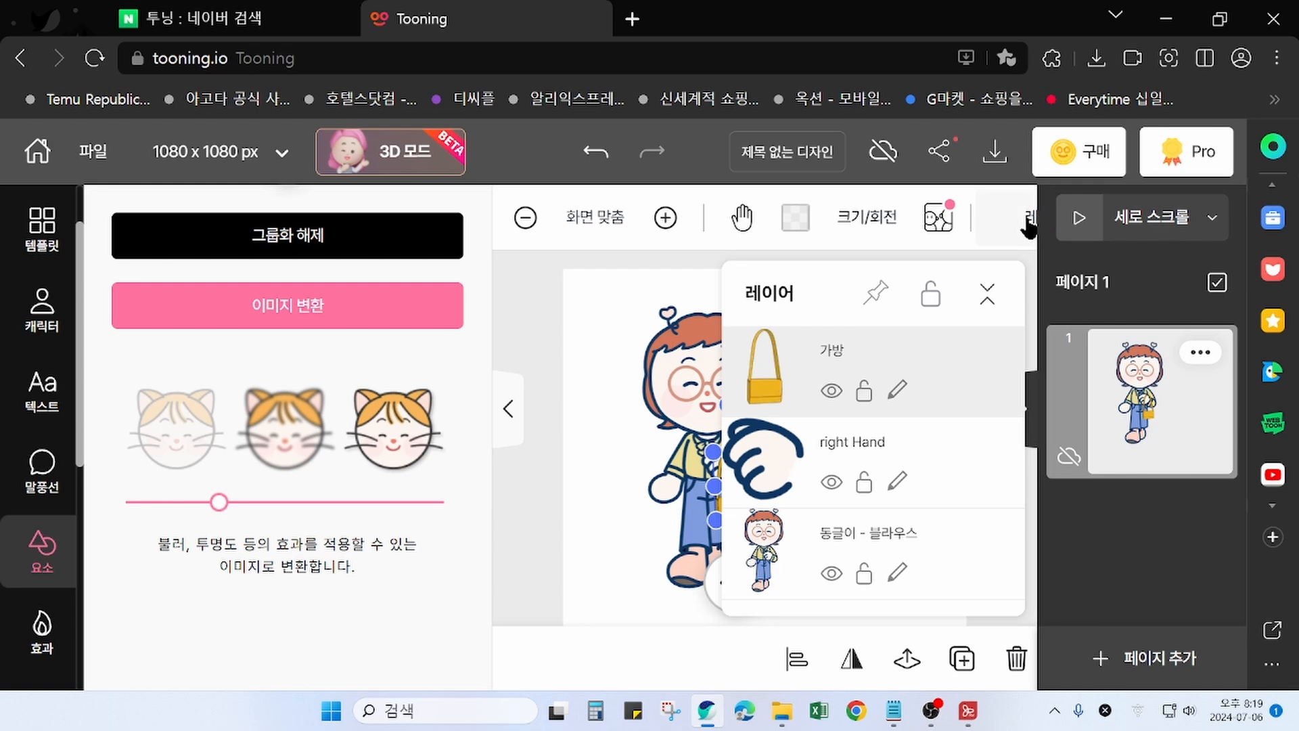
left_click(550, 550)
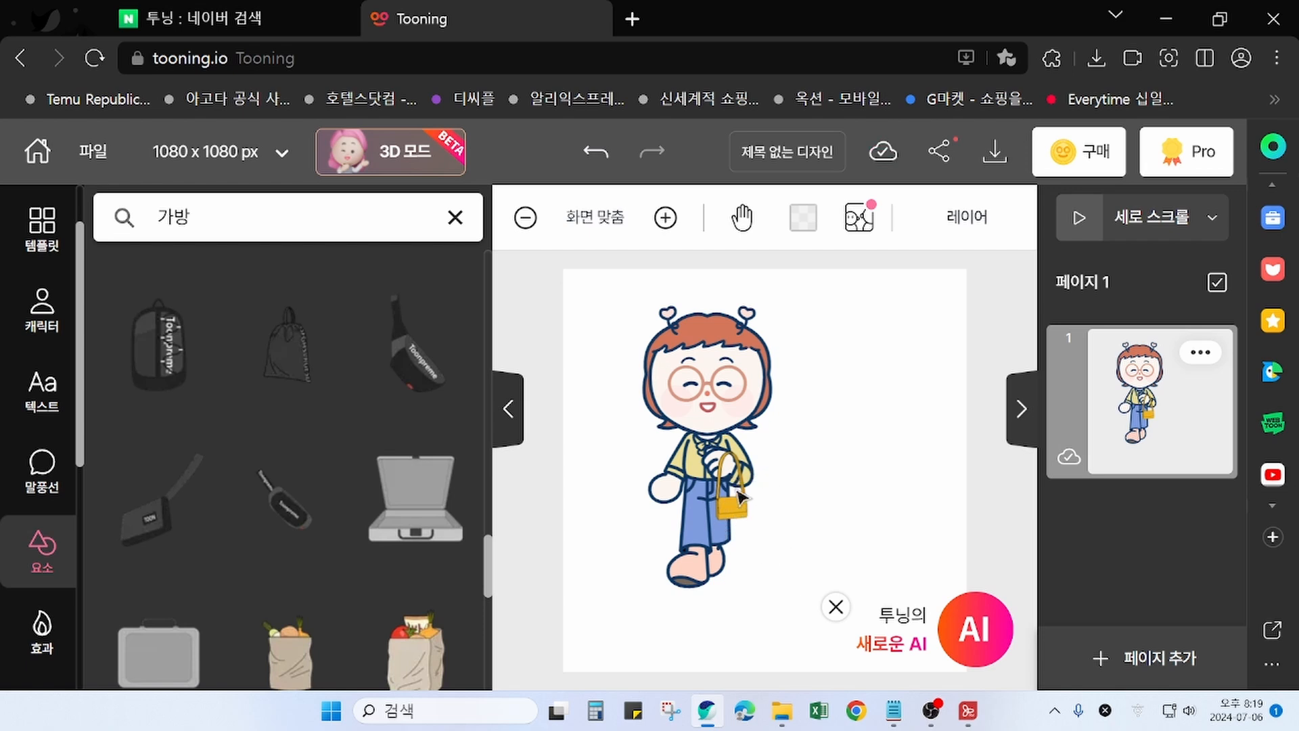
Move the 가방 layer back below the right Hand layer so the hand covers the strap
left_click(980, 227)
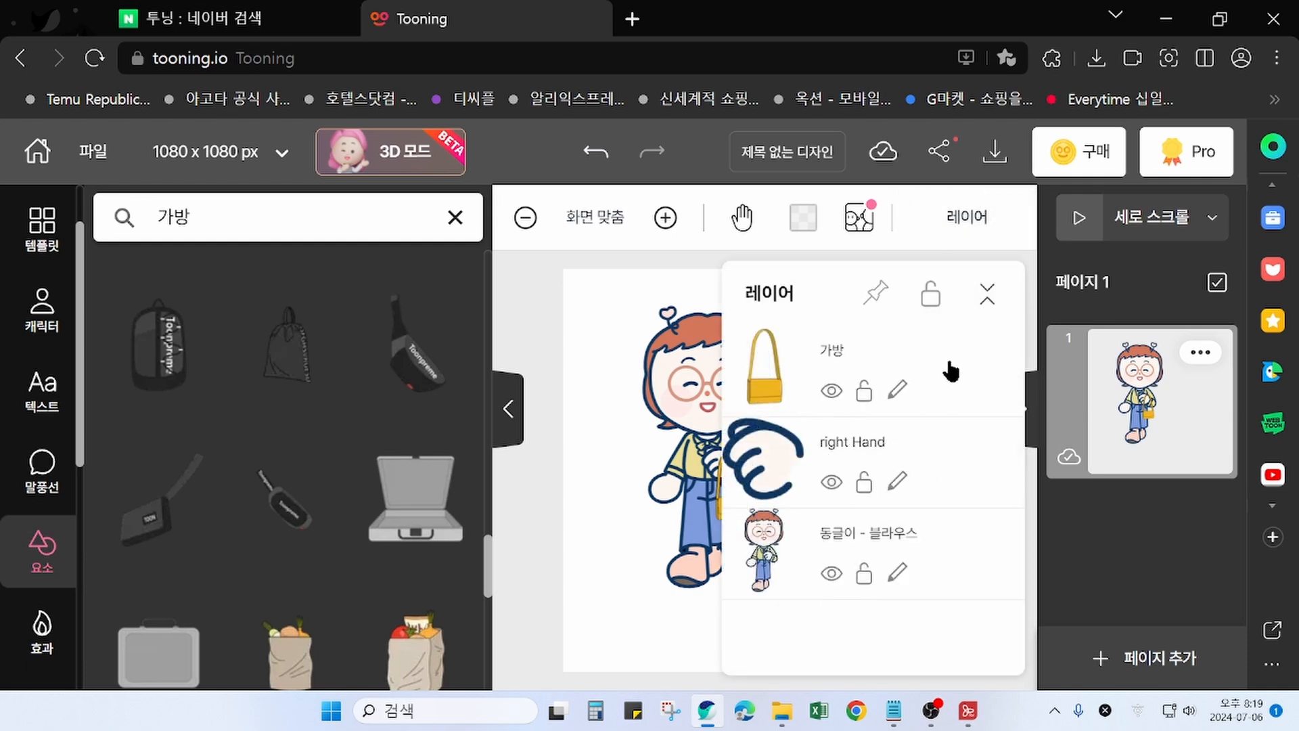
left_click(976, 406)
left_click_drag(974, 376, 976, 460)
left_click(545, 501)
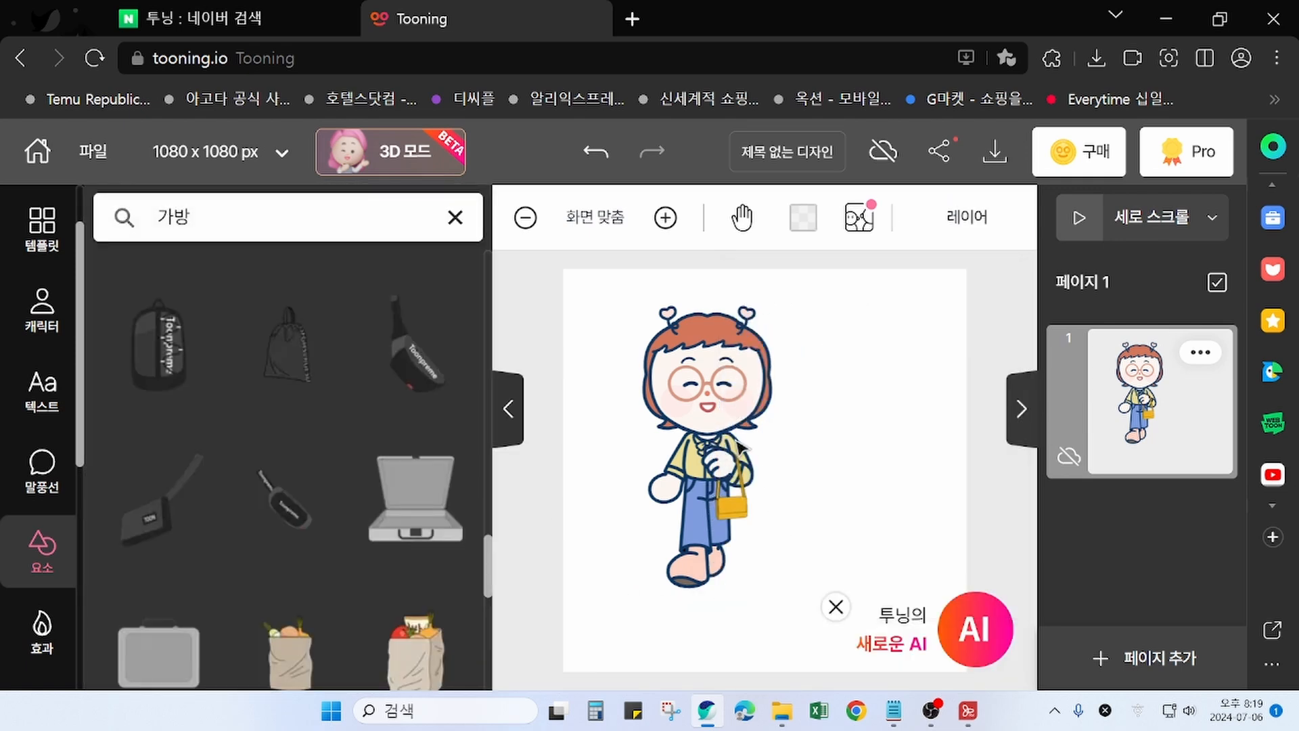
Hide the 가방 layer and close the layer list
left_click(983, 222)
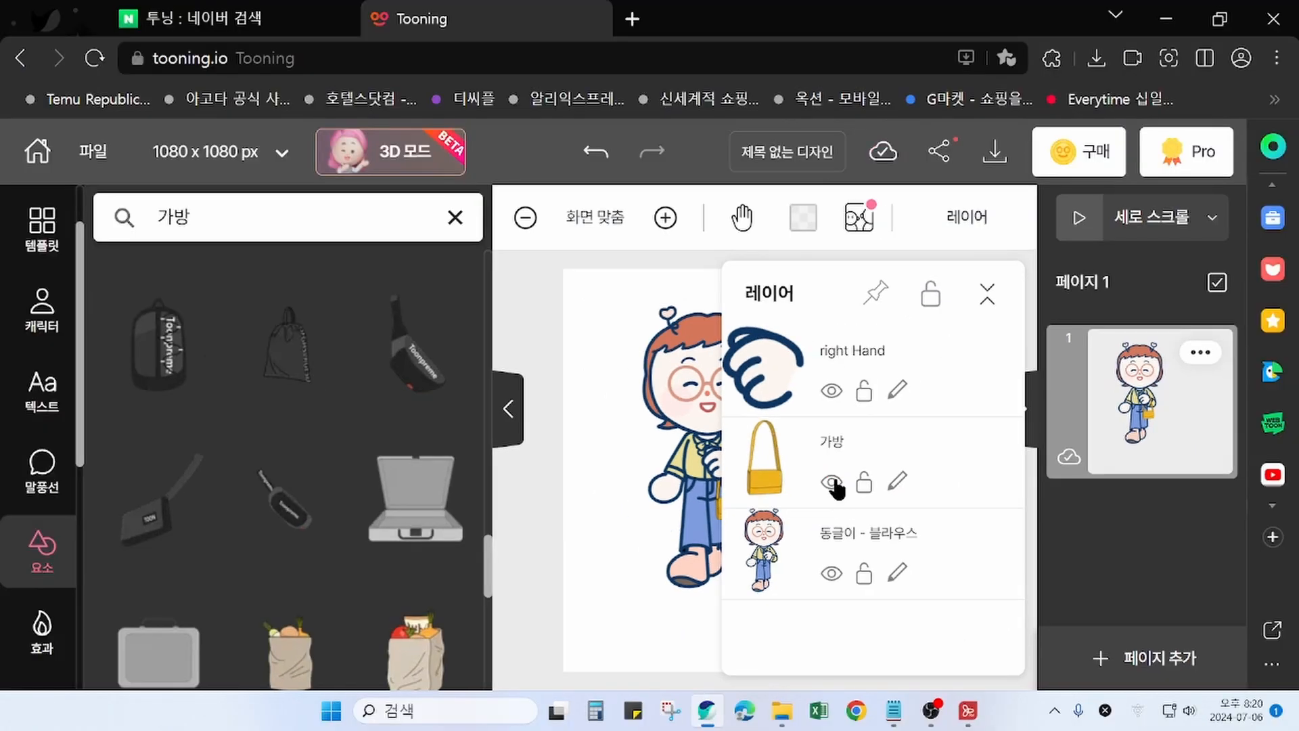
left_click(892, 466)
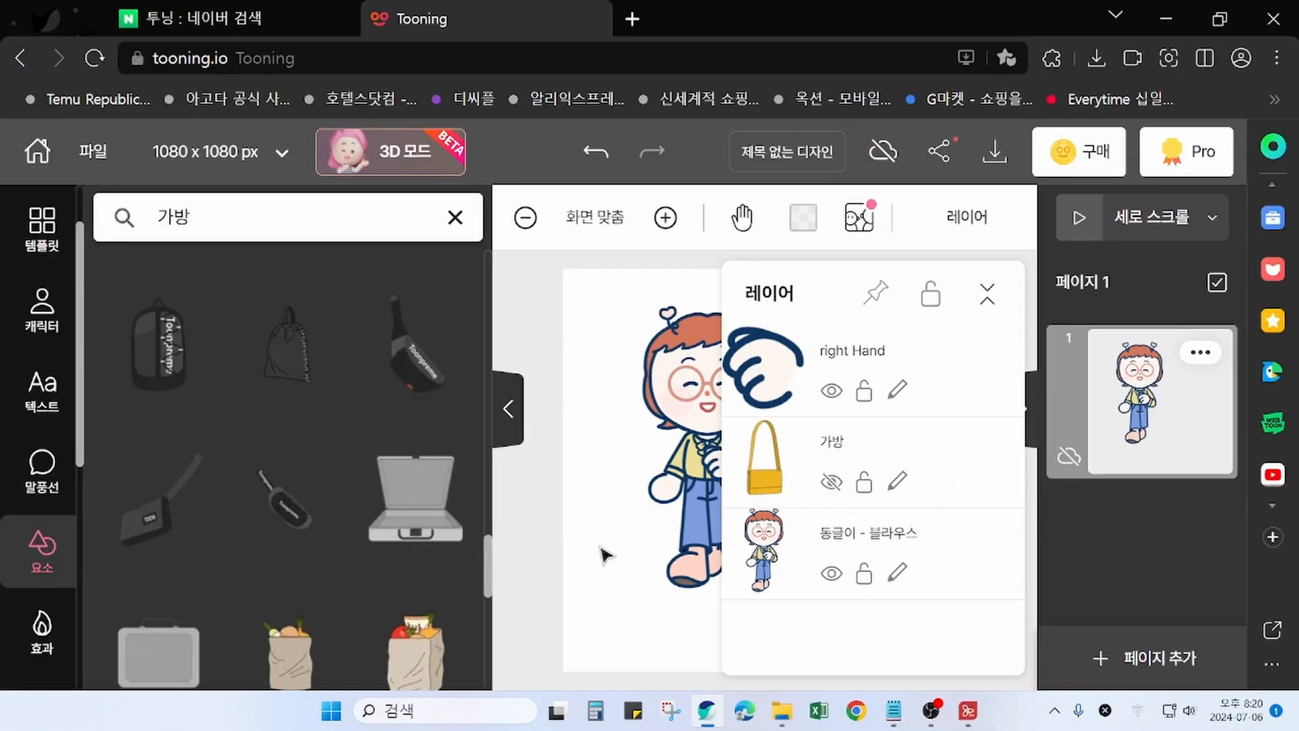
left_click(548, 519)
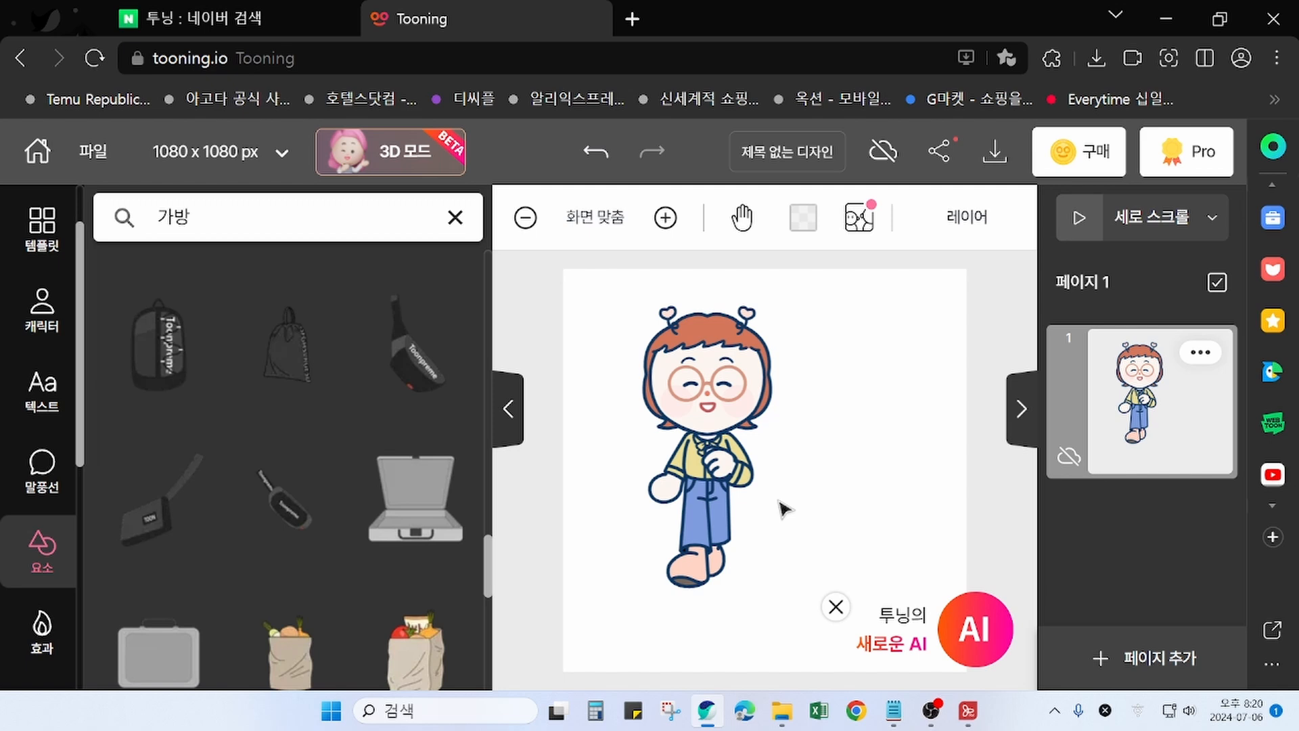
Make the hidden 가방 layer visible again and lock it
left_click(979, 223)
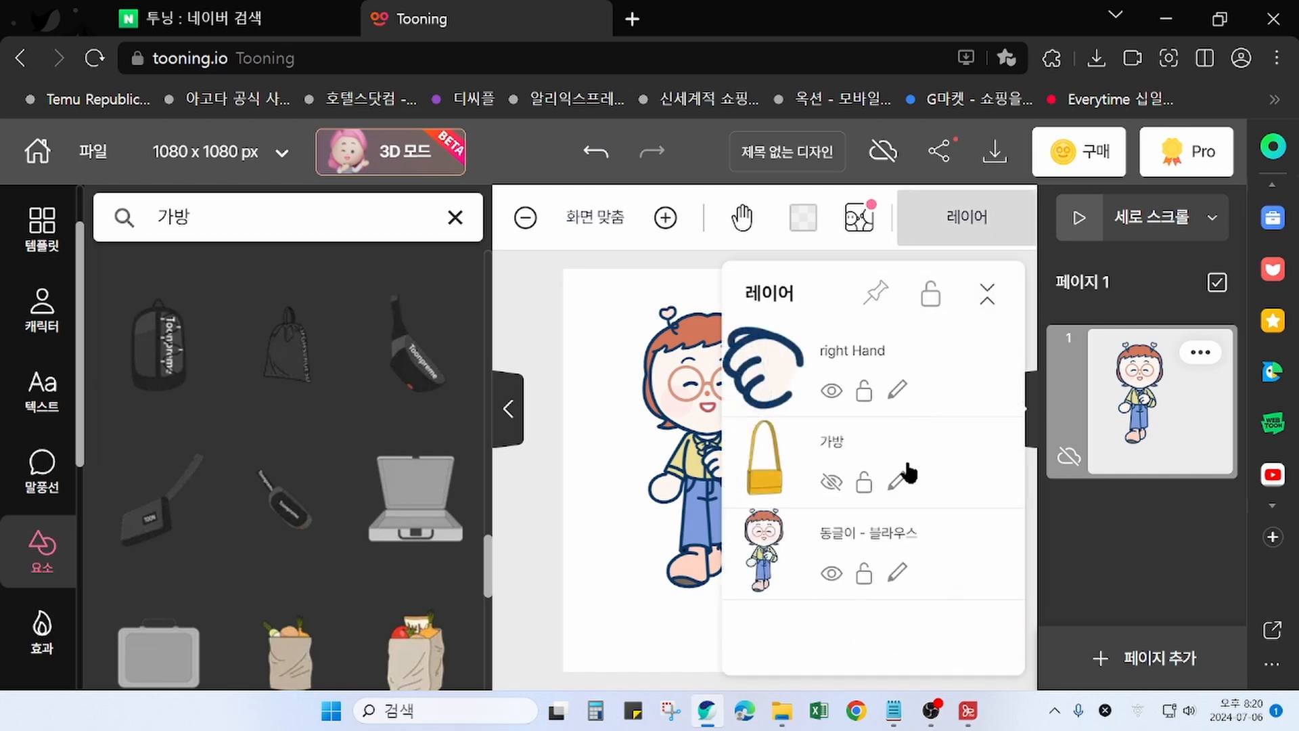
left_click(829, 483)
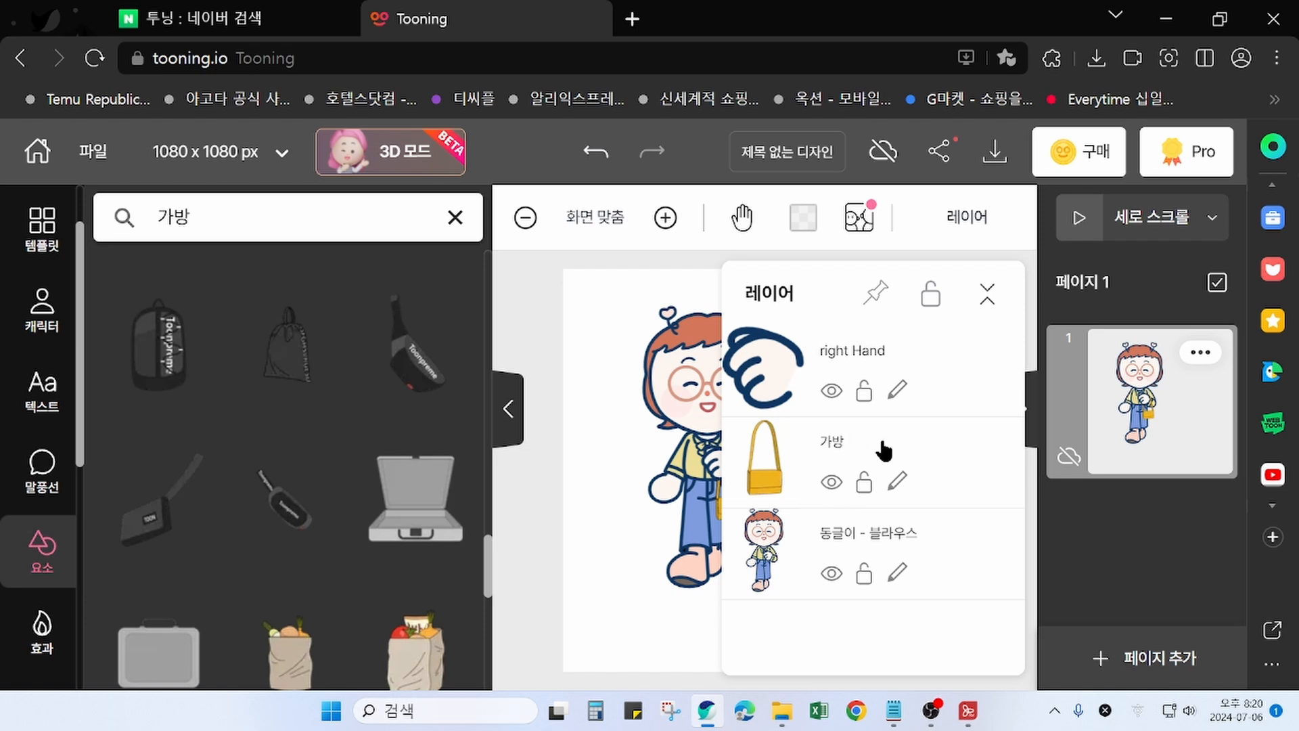
left_click(866, 483)
left_click(536, 495)
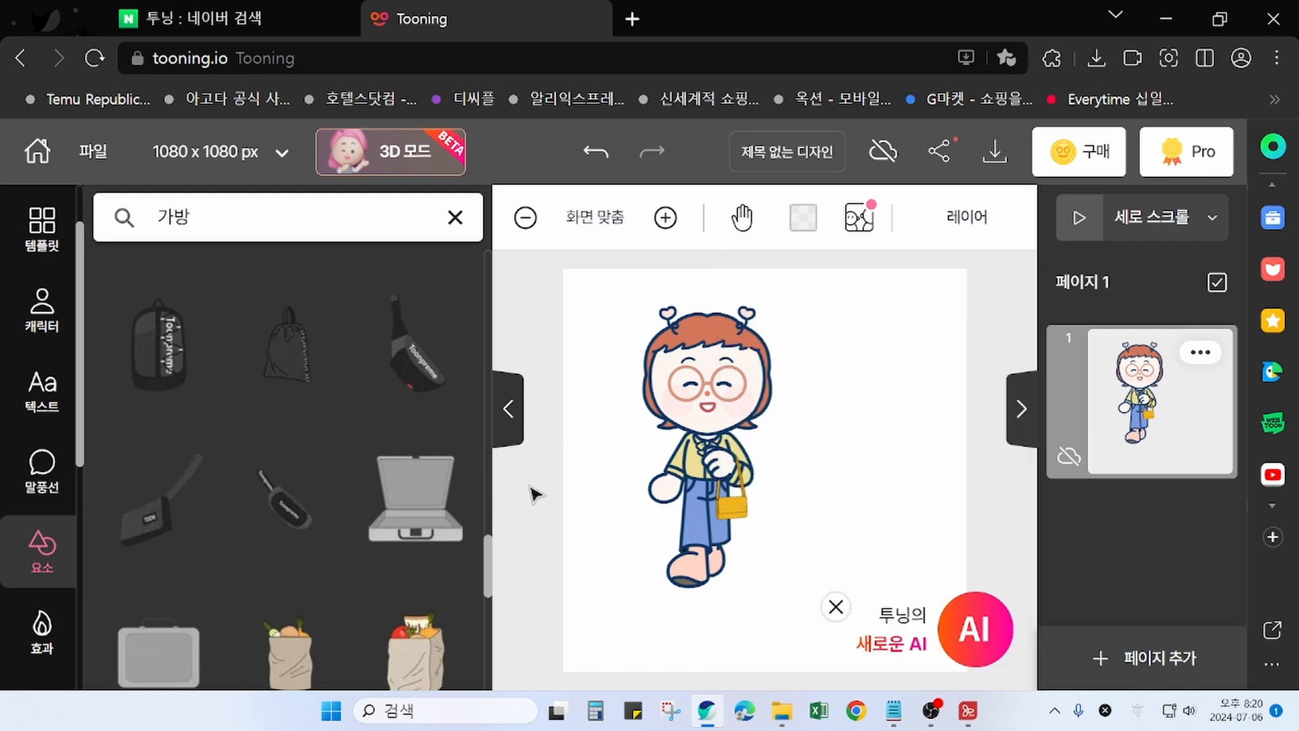
Test the layer lock by trying to select the yellow bag on the canvas
left_click(742, 509)
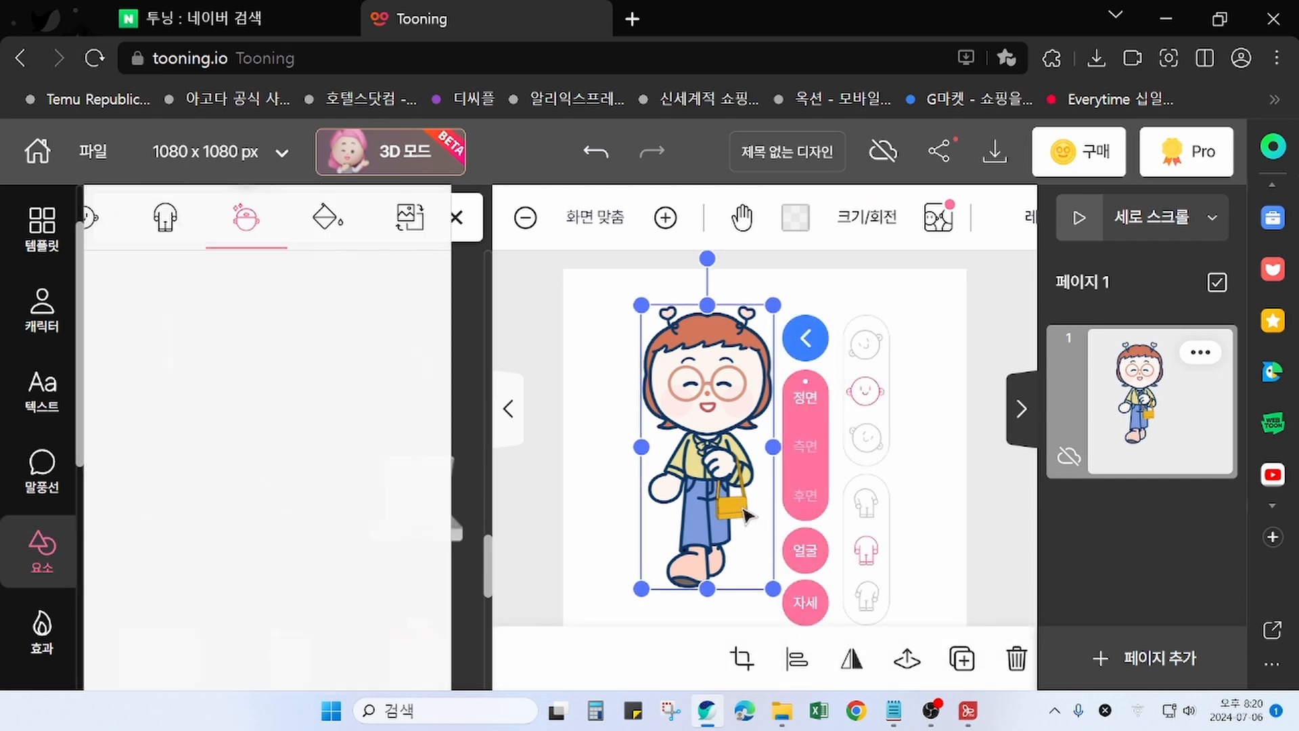
left_click(537, 485)
left_click(742, 509)
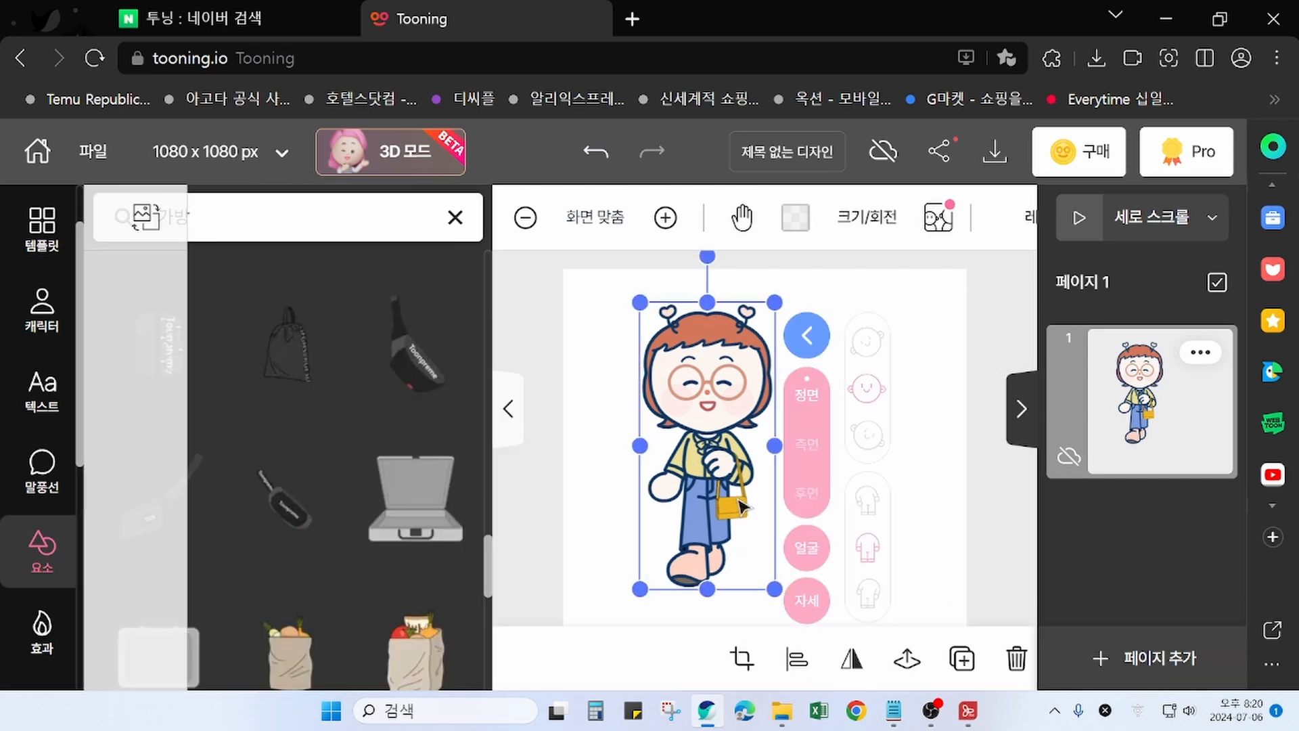
left_click(541, 489)
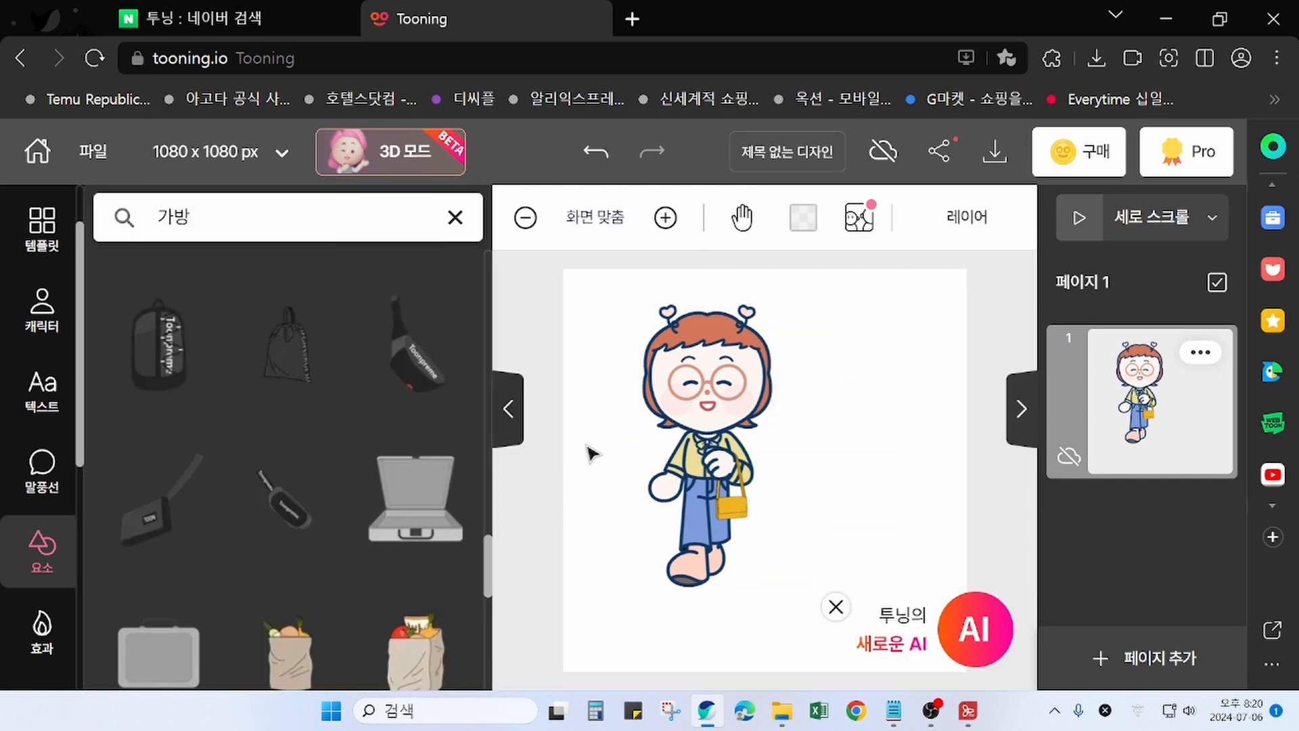
Reopen the layer list and unlock the 가방 layer
left_click(975, 218)
left_click(865, 484)
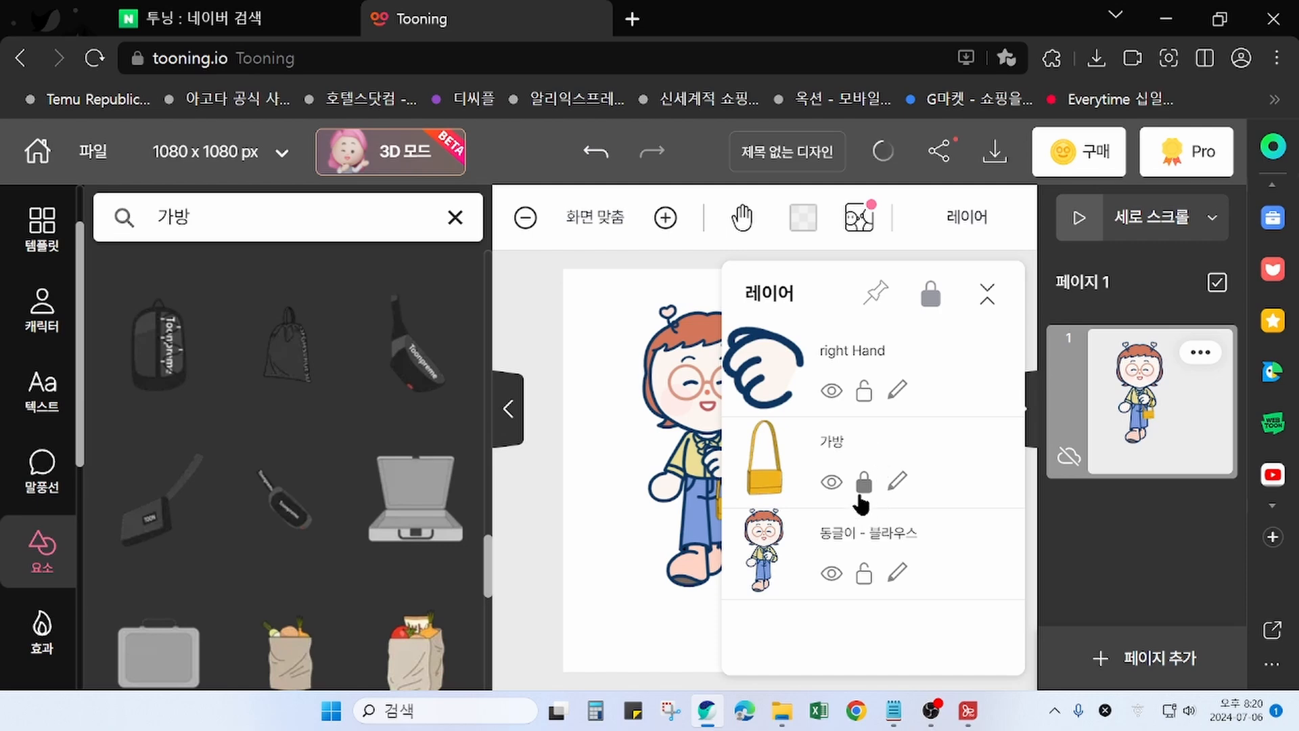
left_click(864, 488)
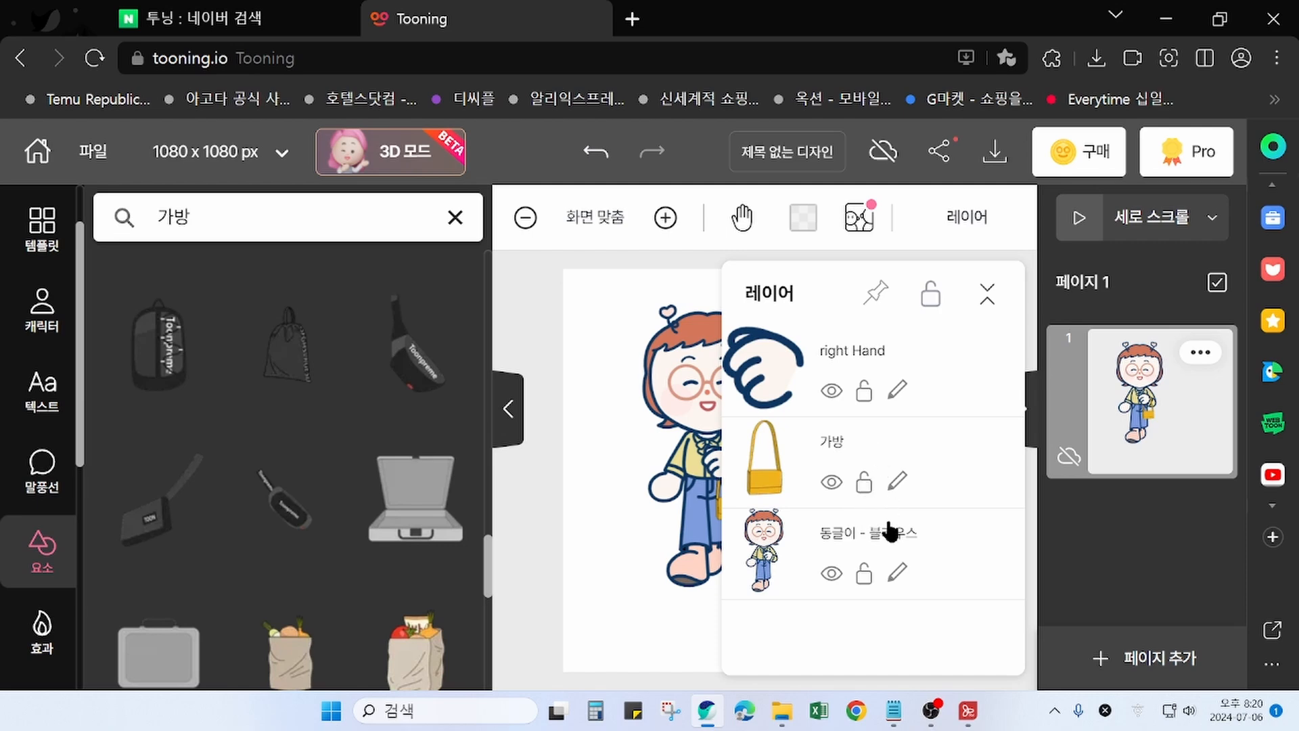
Open the rename dialog for the 가방 layer, cancel it, and close the layer list
left_click(900, 483)
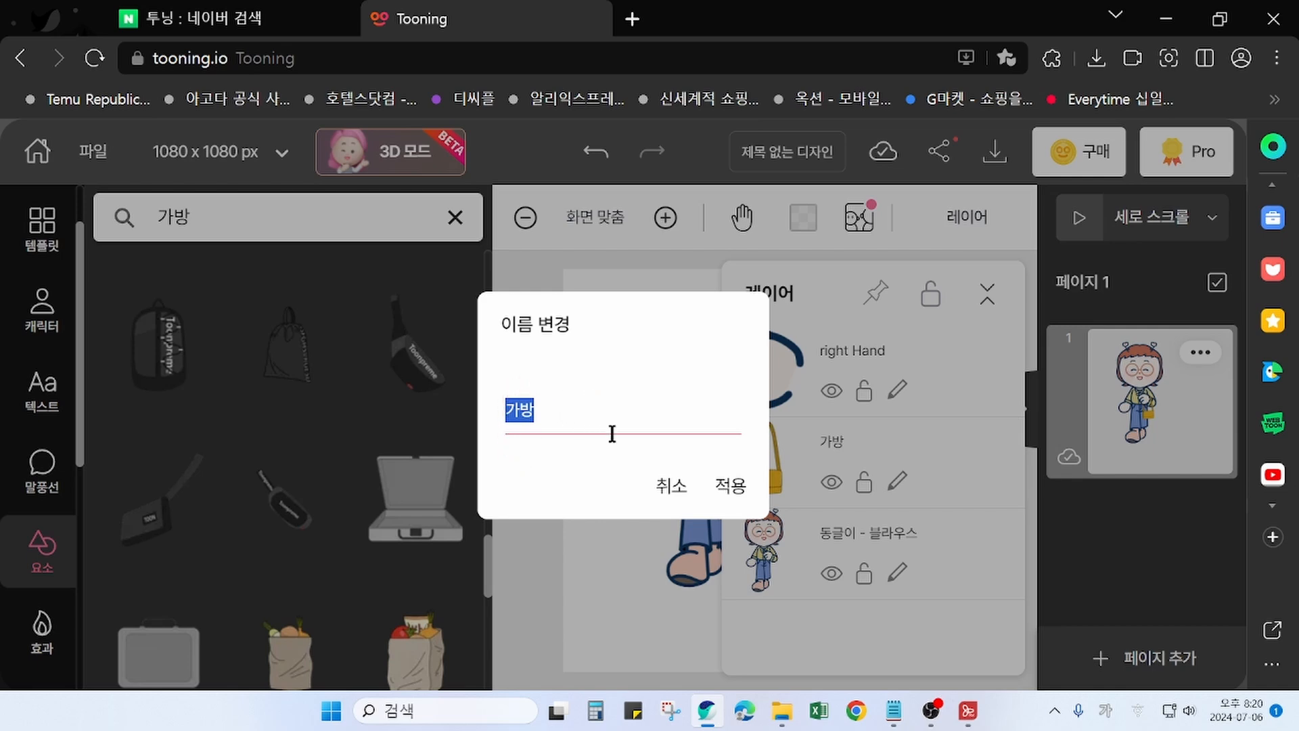
left_click(672, 489)
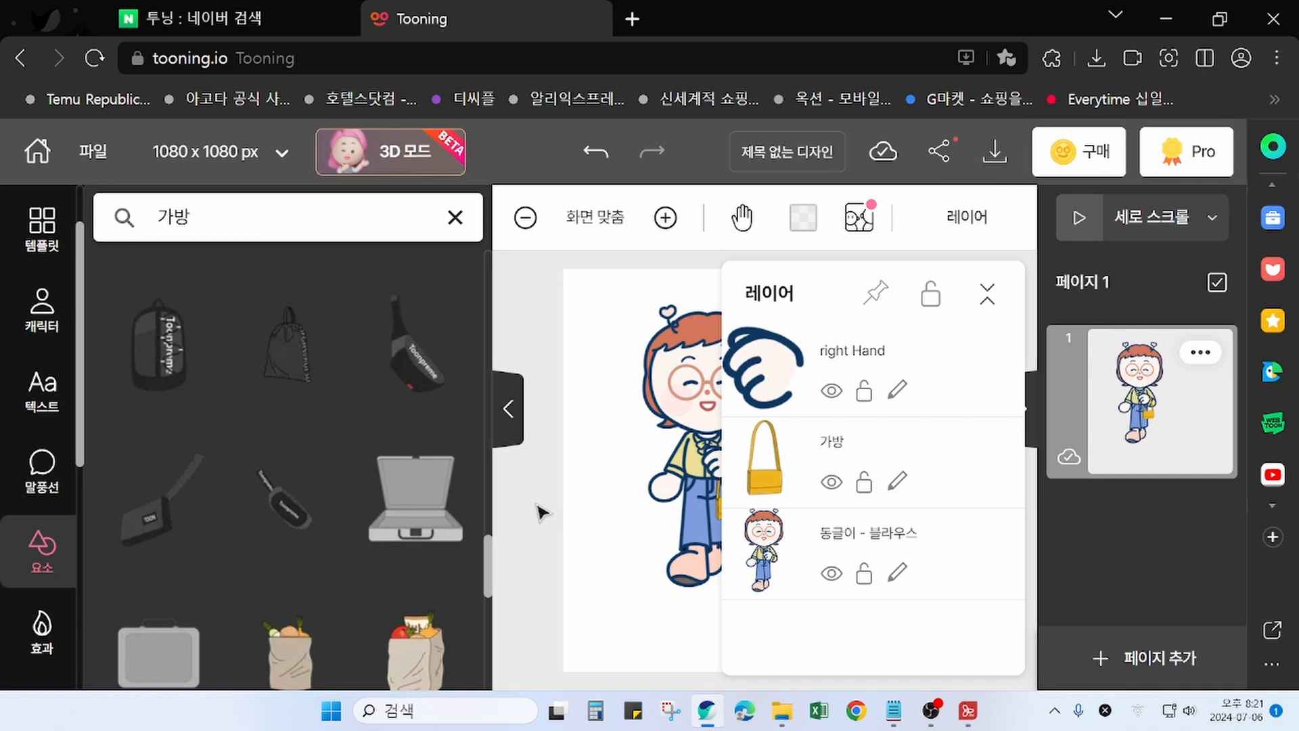
left_click(541, 509)
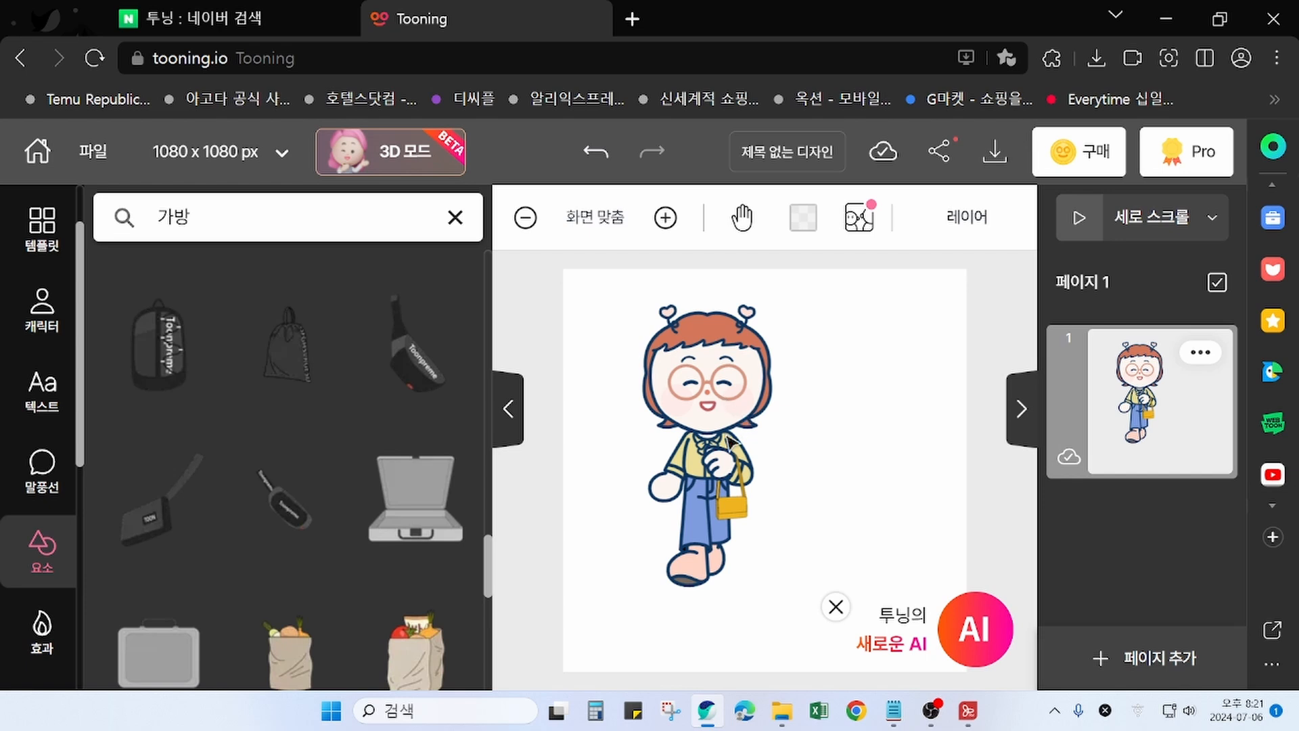
Try moving only the character away from the separate hand and bag, and undo that move
left_click_drag(721, 394, 644, 402)
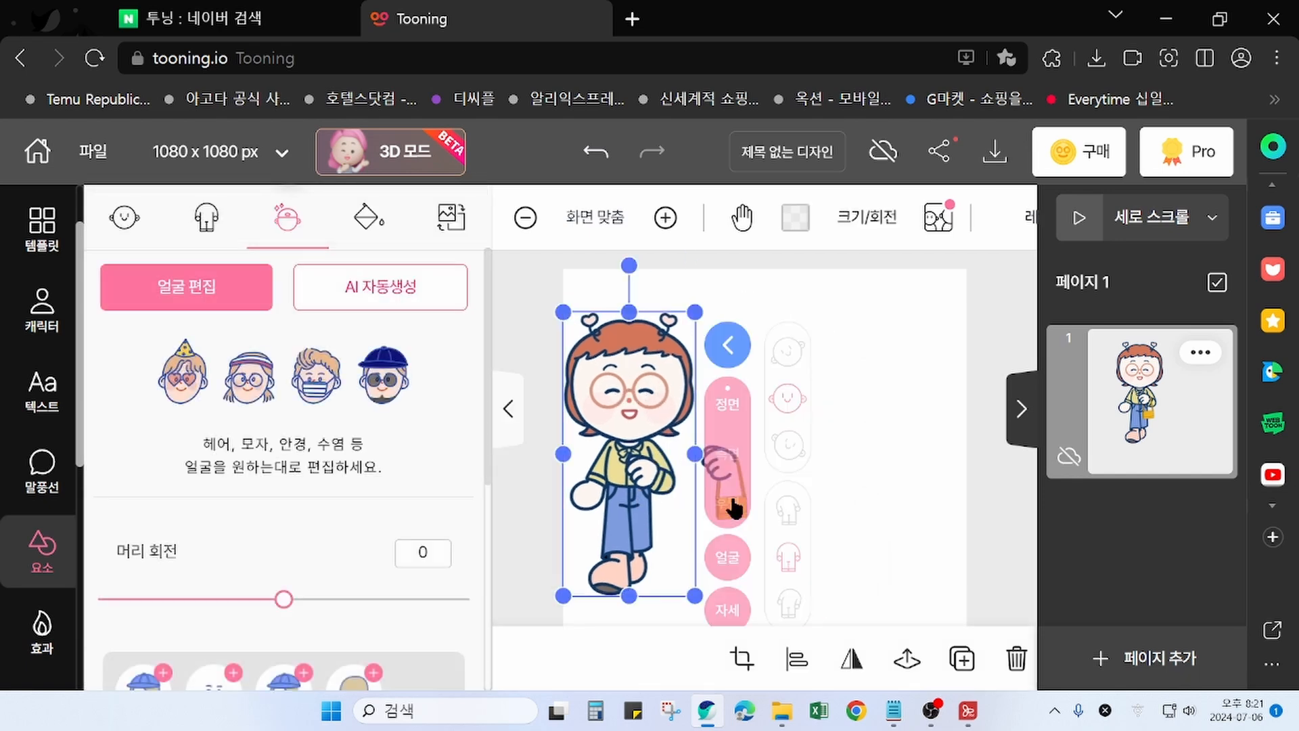
left_click(525, 516)
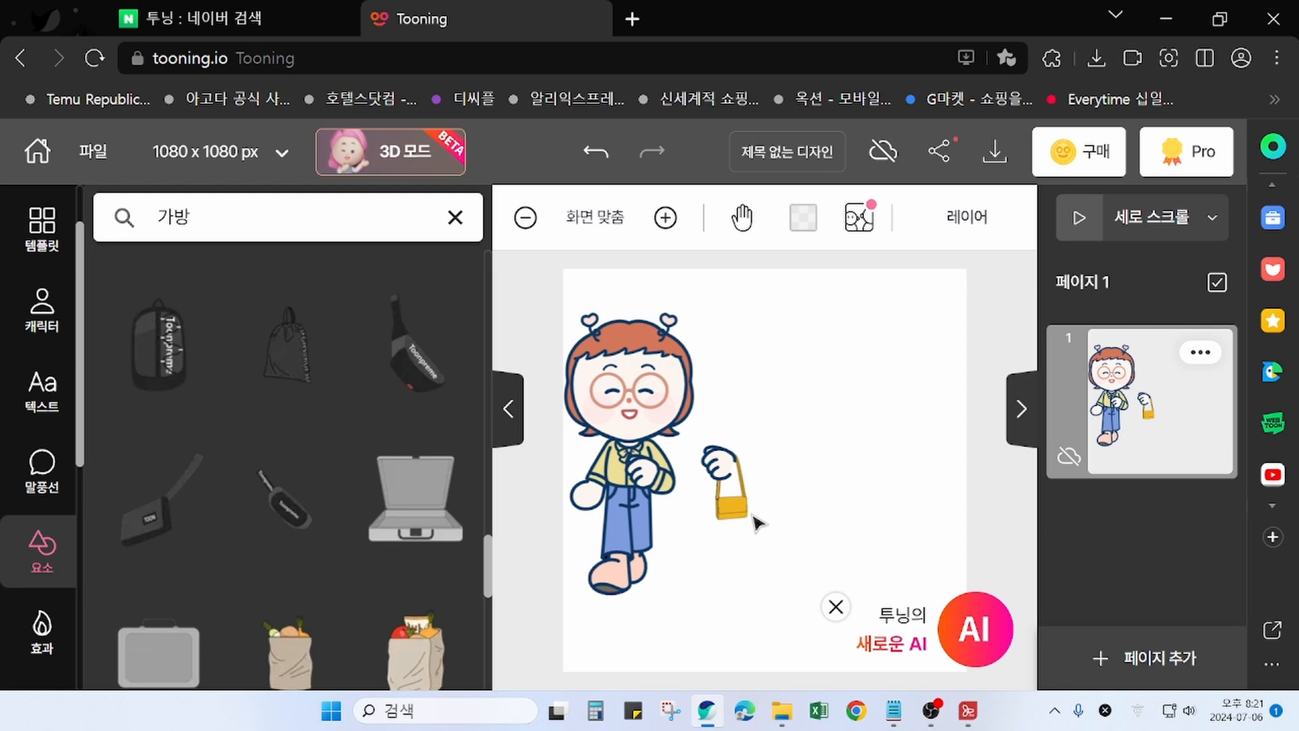
left_click(596, 155)
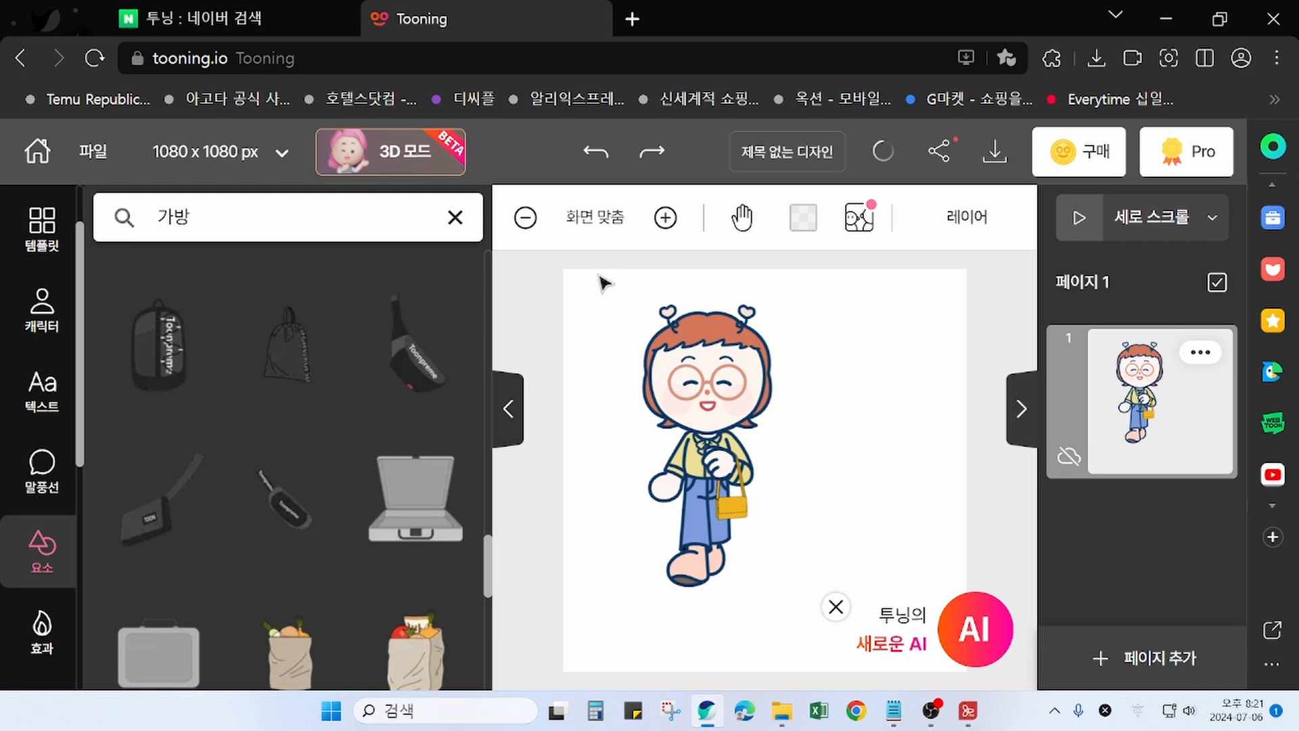
Select the character, overlaid hand and yellow bag together and group them
left_click_drag(600, 276, 819, 656)
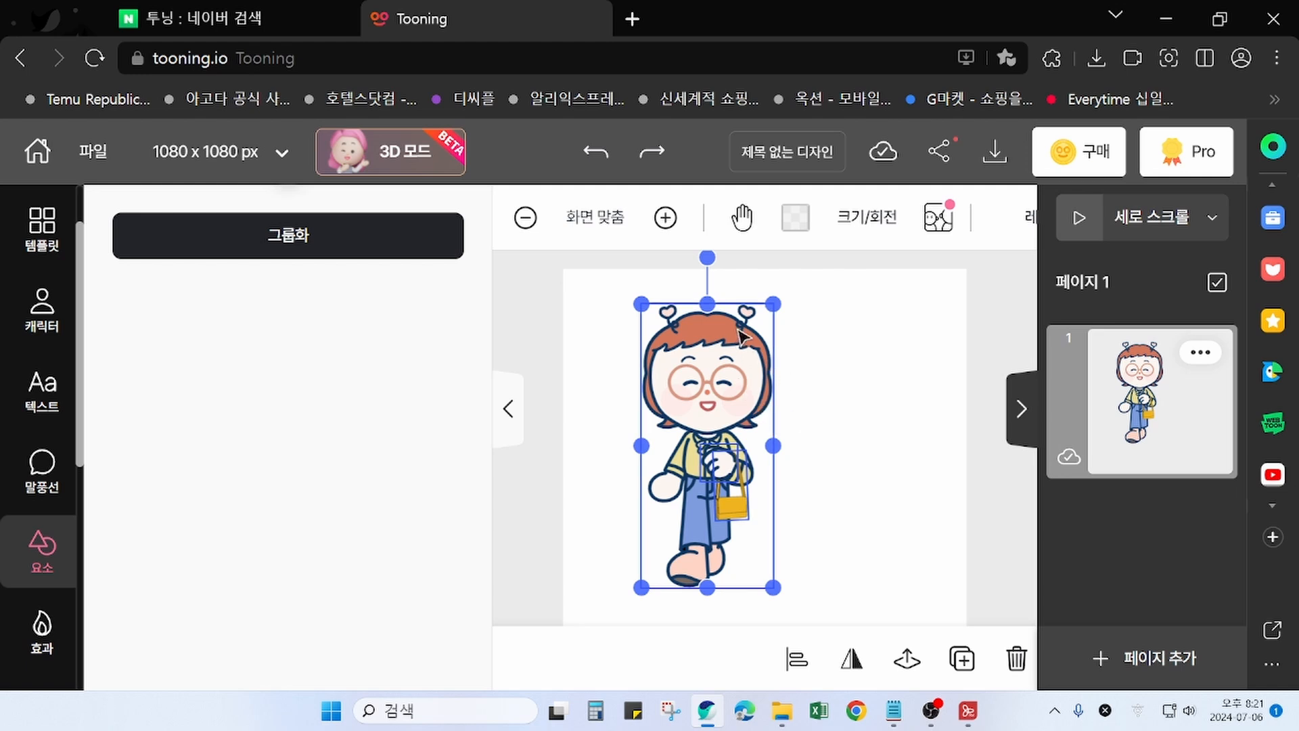
right_click(736, 406)
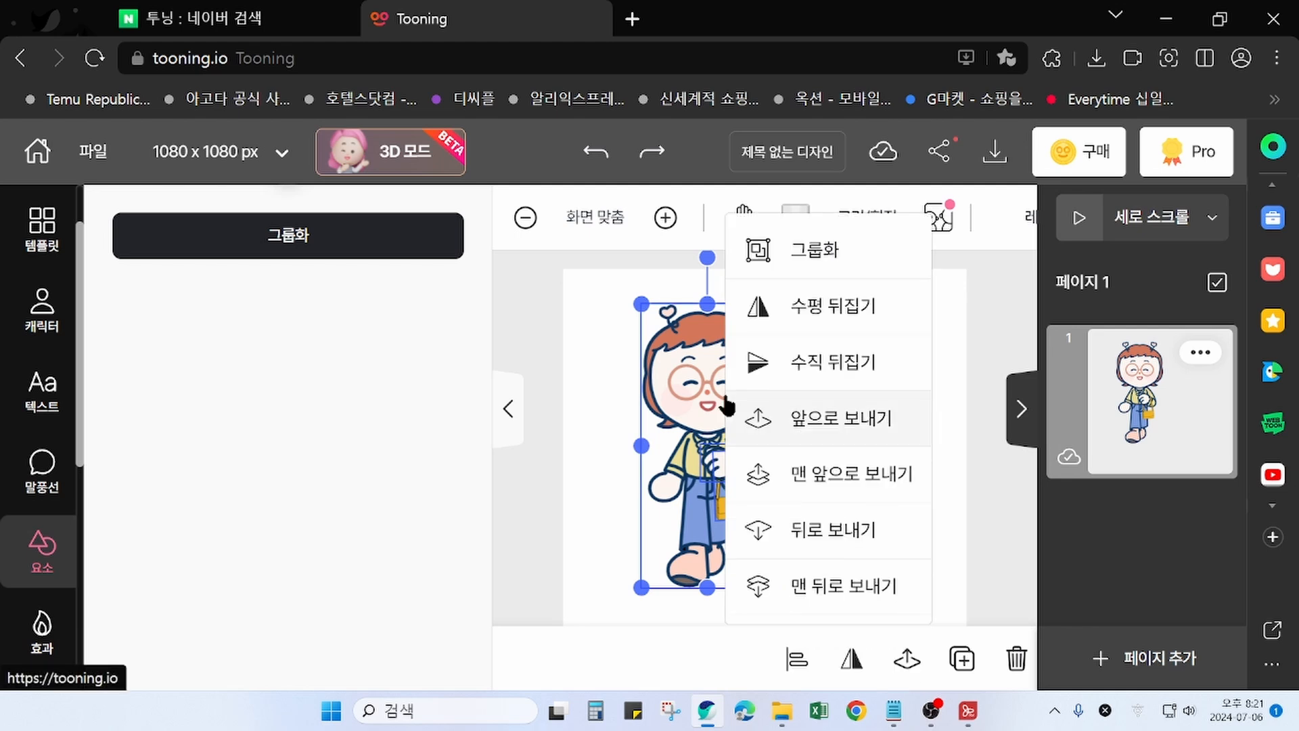
left_click(817, 257)
left_click(539, 543)
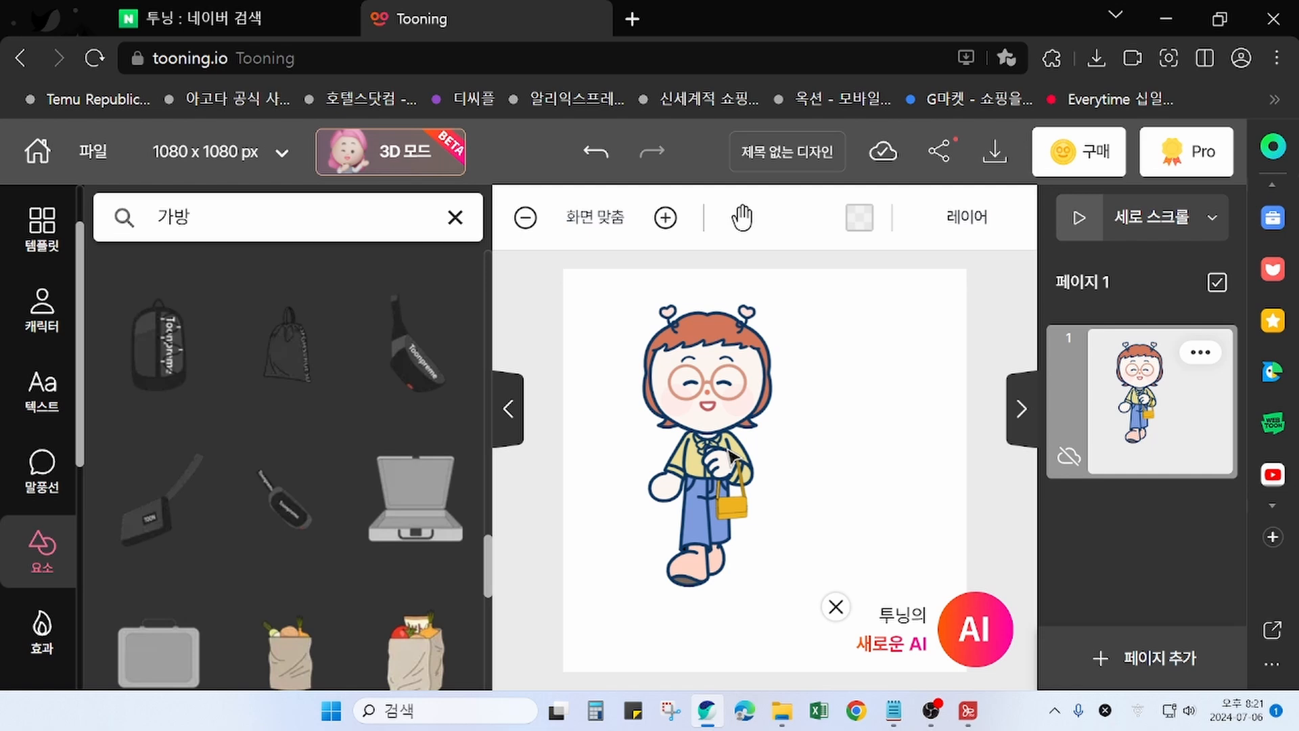
Shrink the grouped character slightly and move it to the lower left area of the page
left_click(732, 457)
left_click_drag(723, 461, 736, 436)
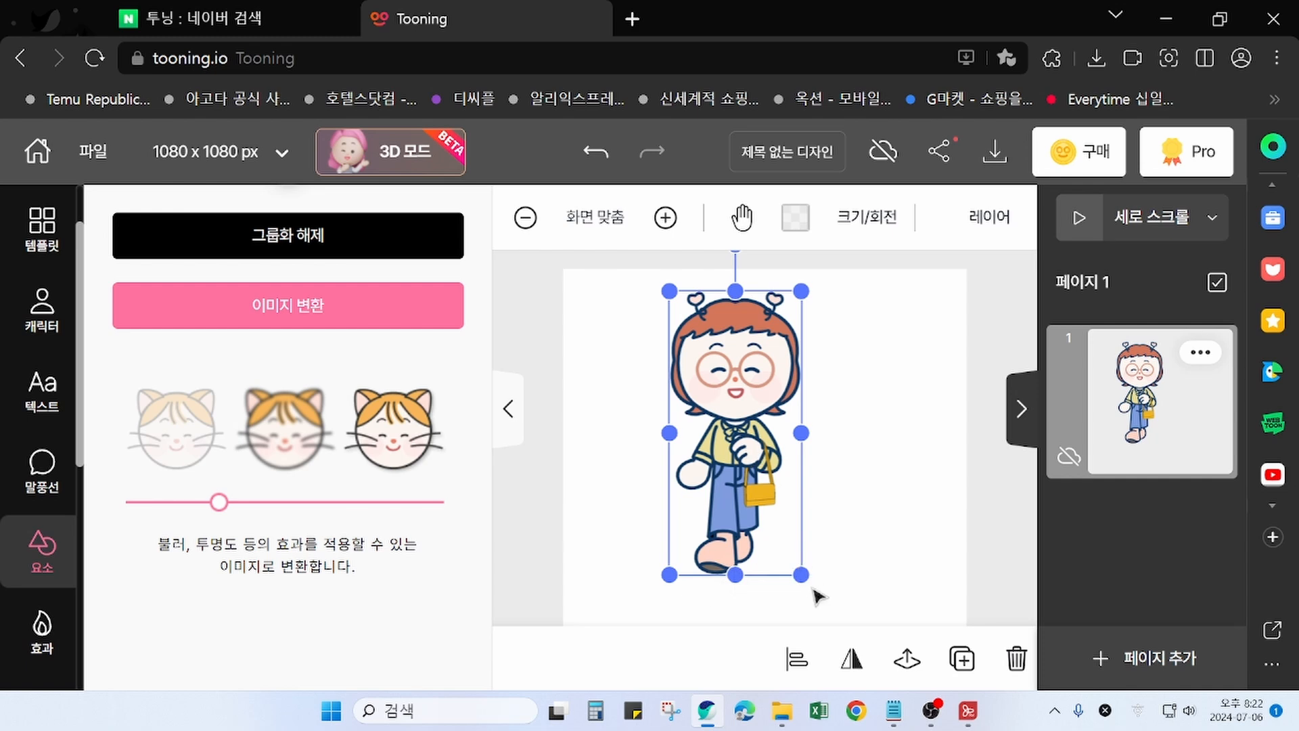
left_click_drag(800, 575, 781, 532)
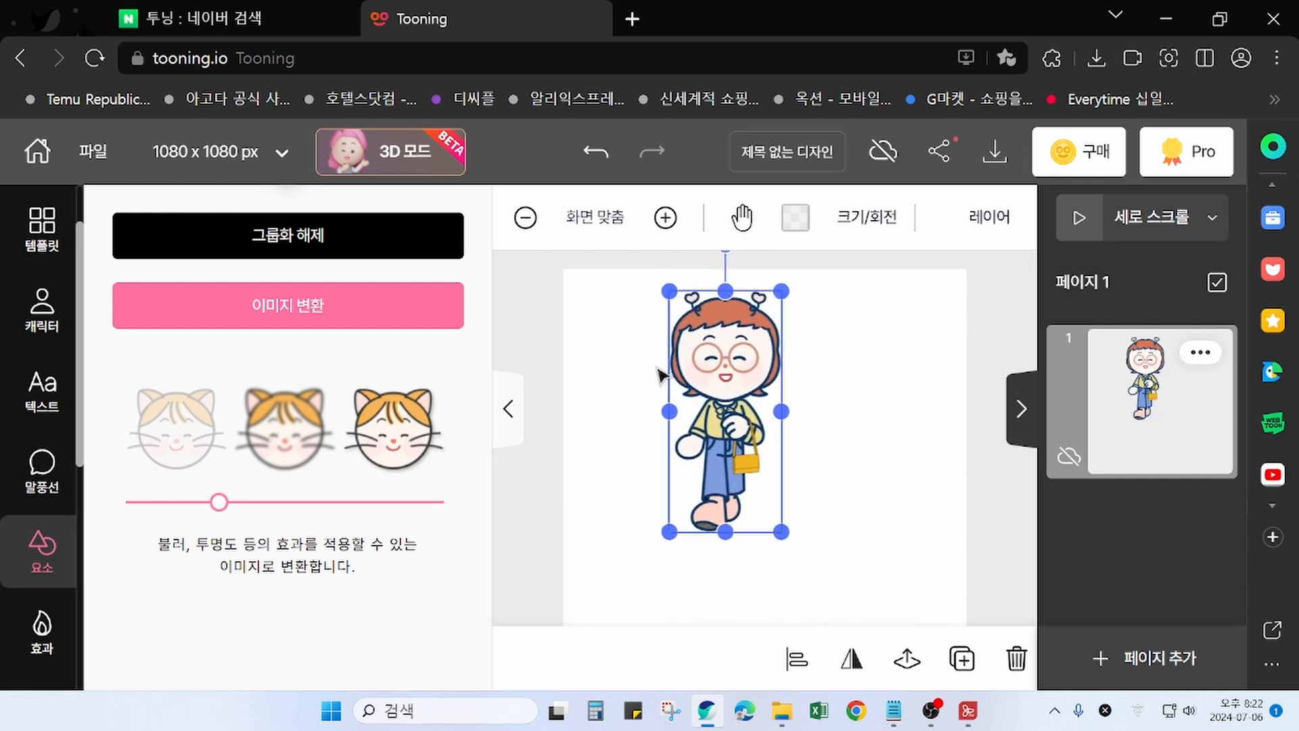
left_click_drag(740, 350, 671, 423)
left_click(540, 508)
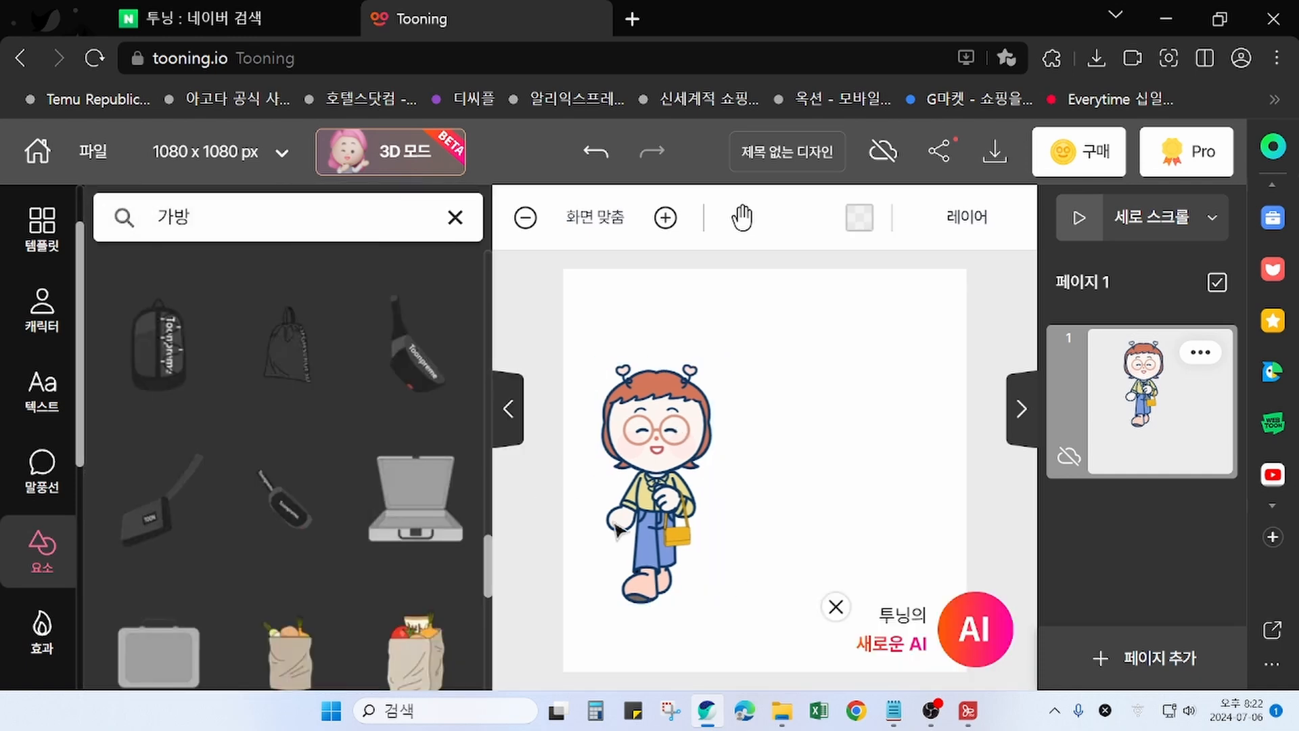
left_click(671, 447)
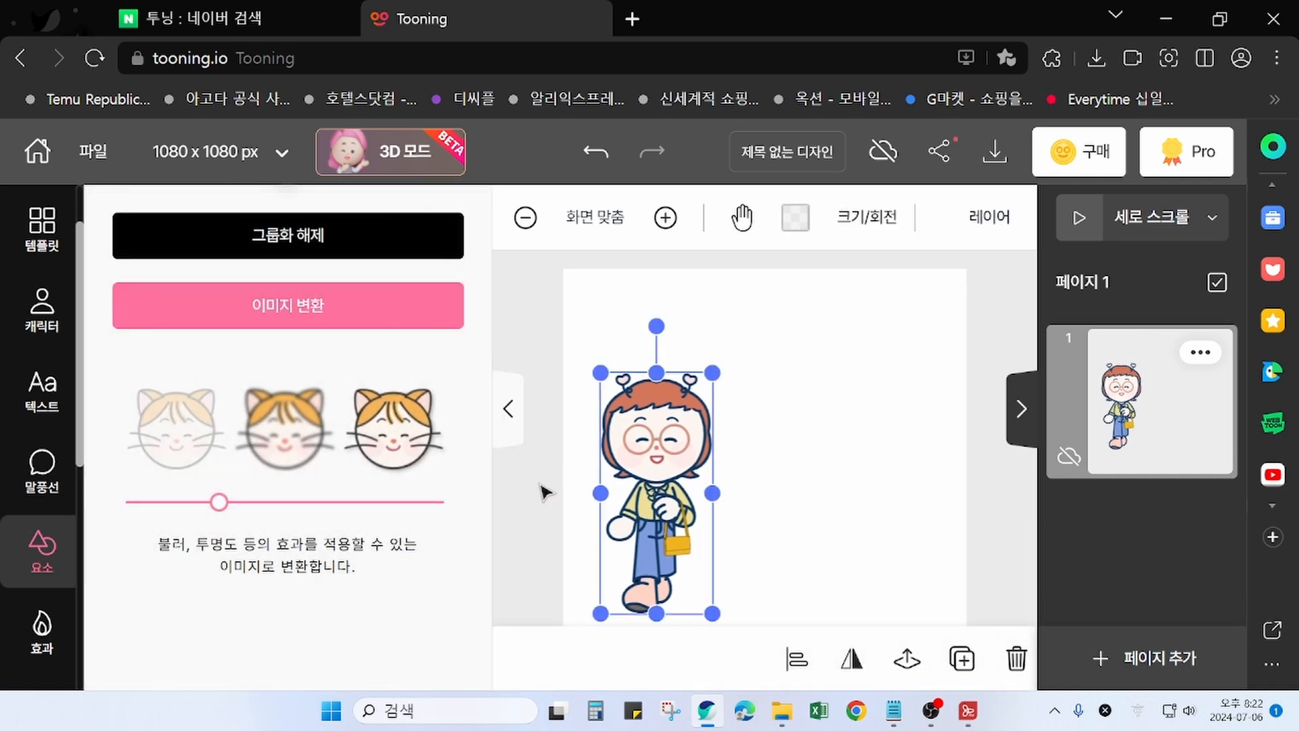
left_click(540, 491)
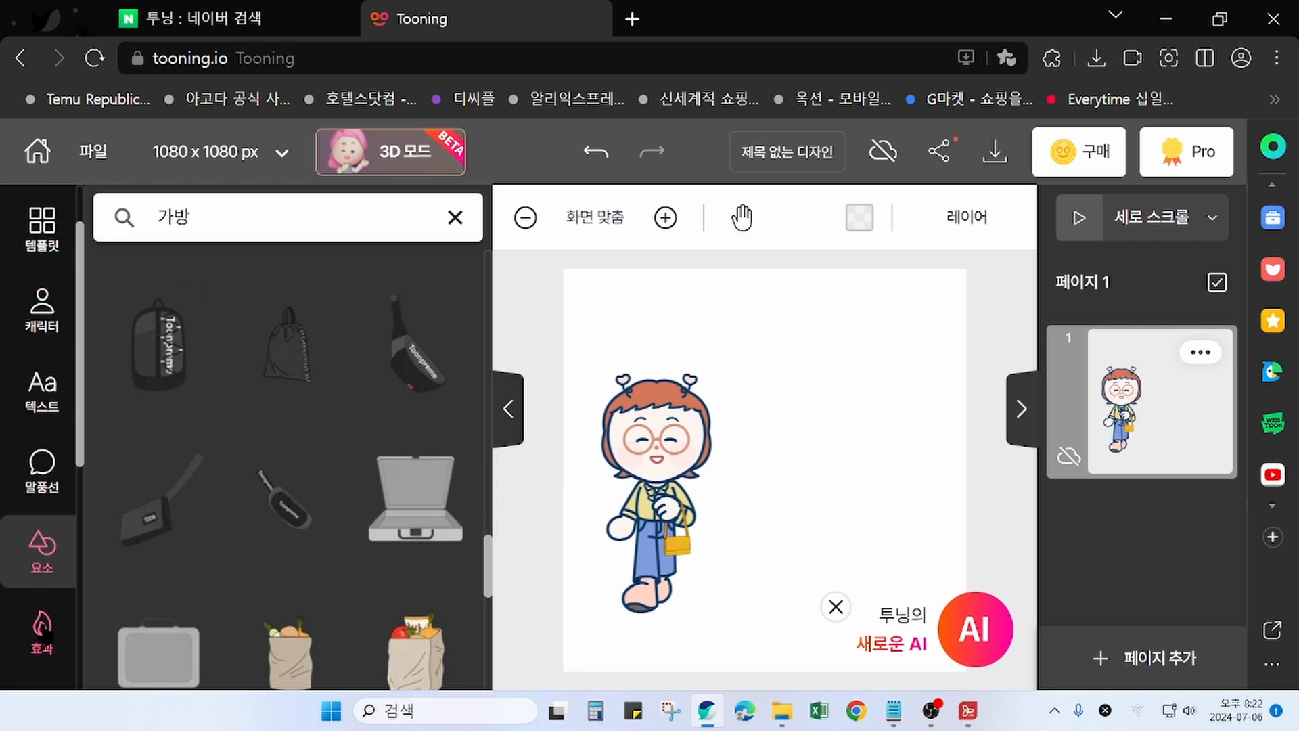
Open the background library and browse its categories down to 도시 and 카페내부
scroll(46, 636, "down", 3)
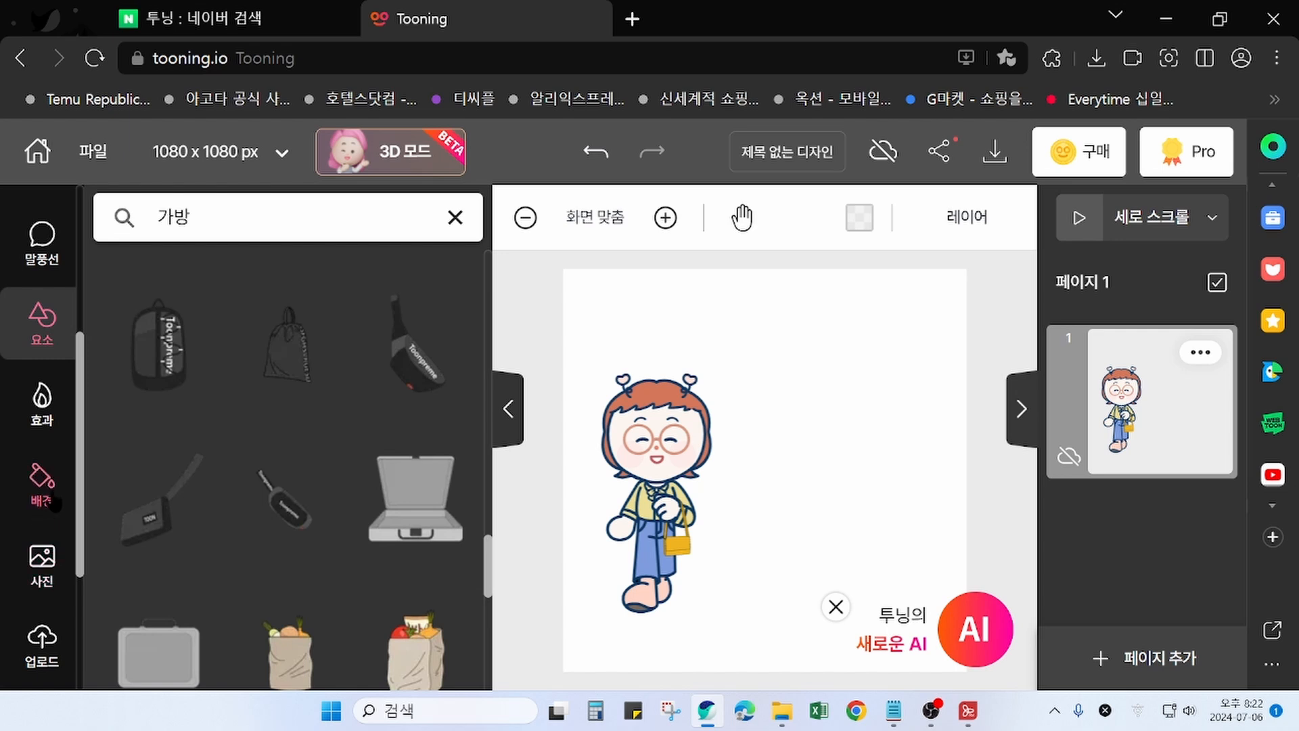
left_click(43, 501)
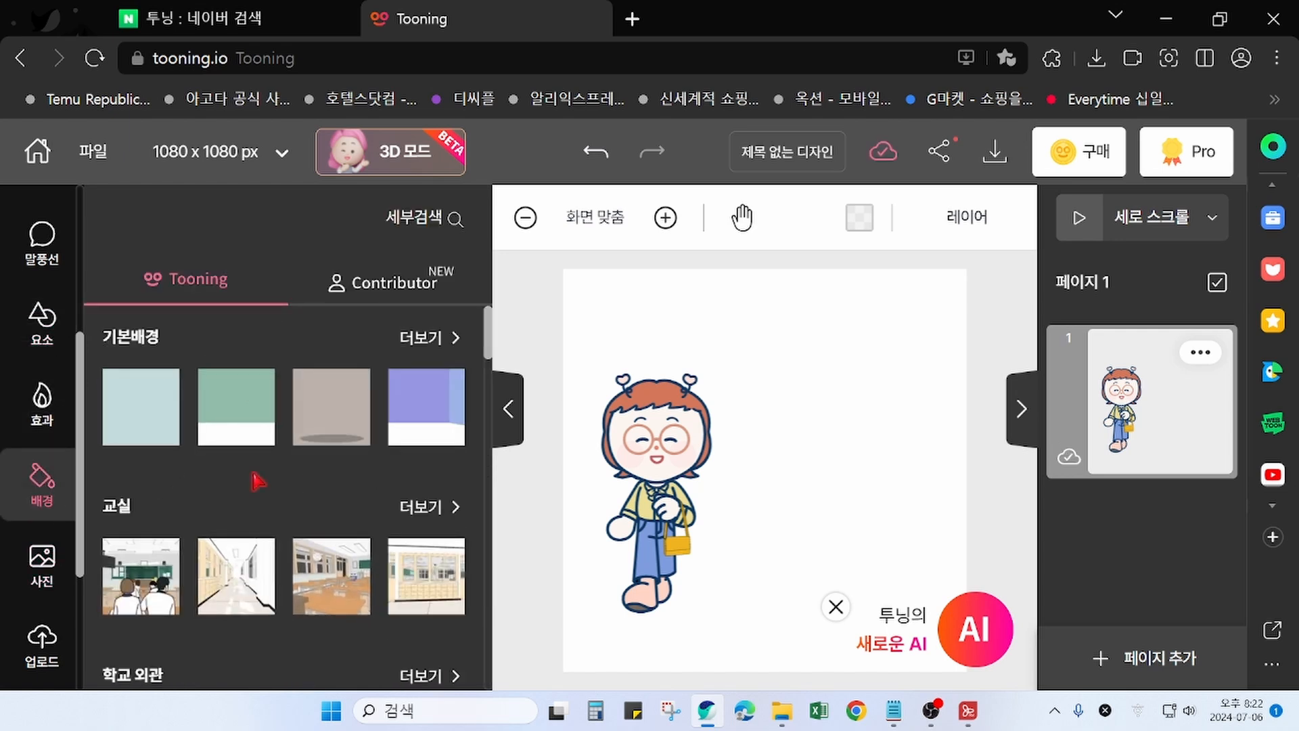
scroll(257, 481, "down", 1)
scroll(226, 439, "up", 1)
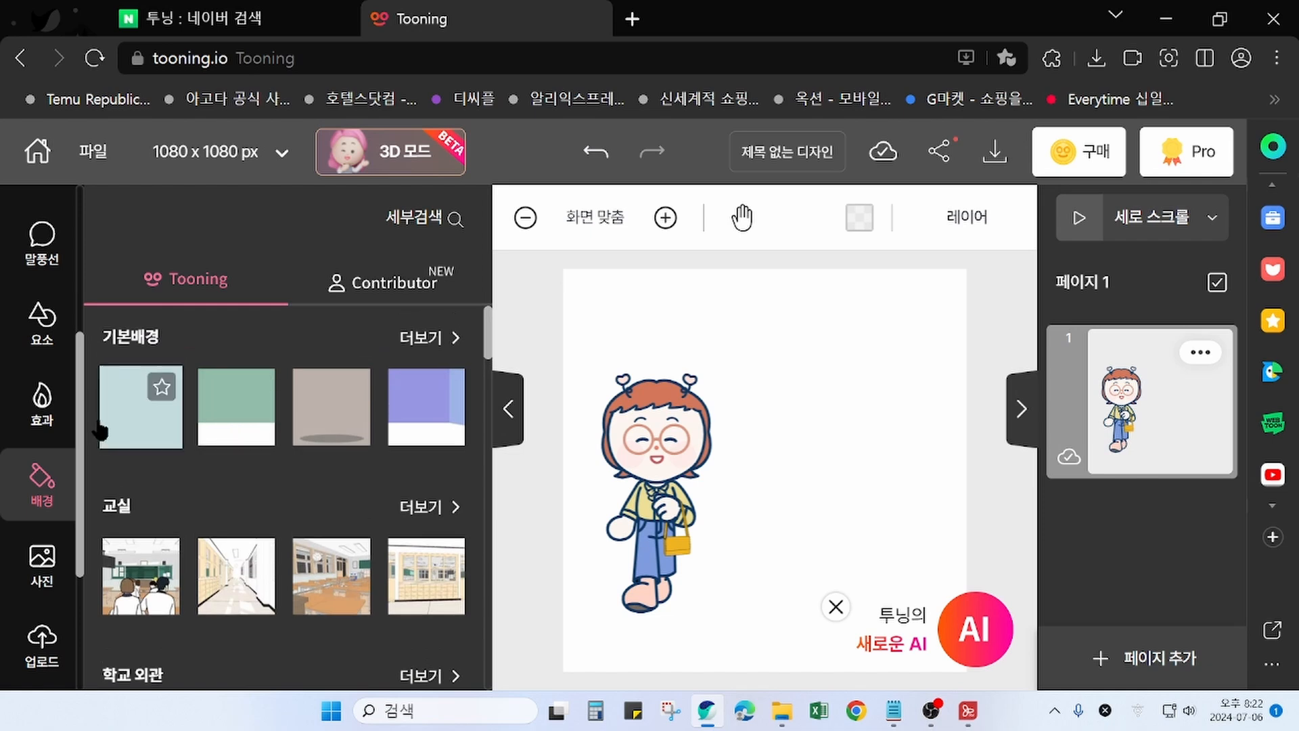
scroll(276, 519, "down", 2)
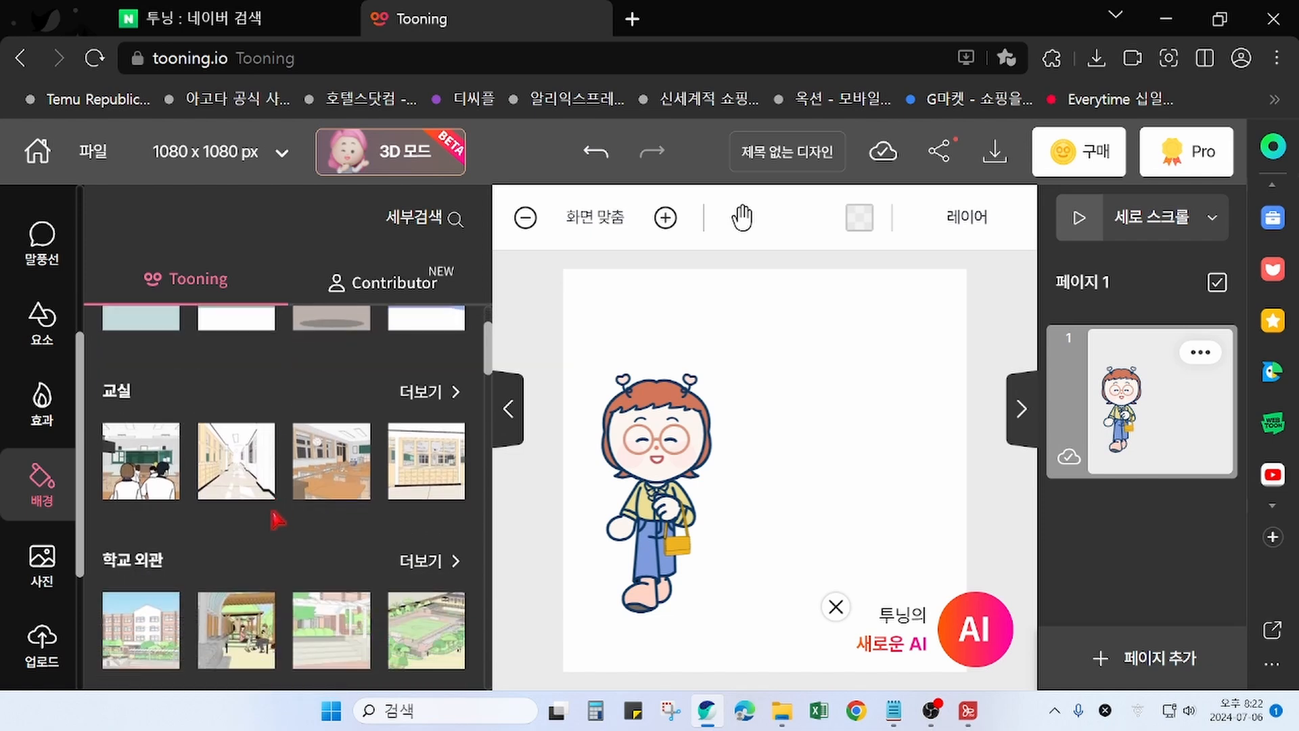
scroll(276, 520, "down", 8)
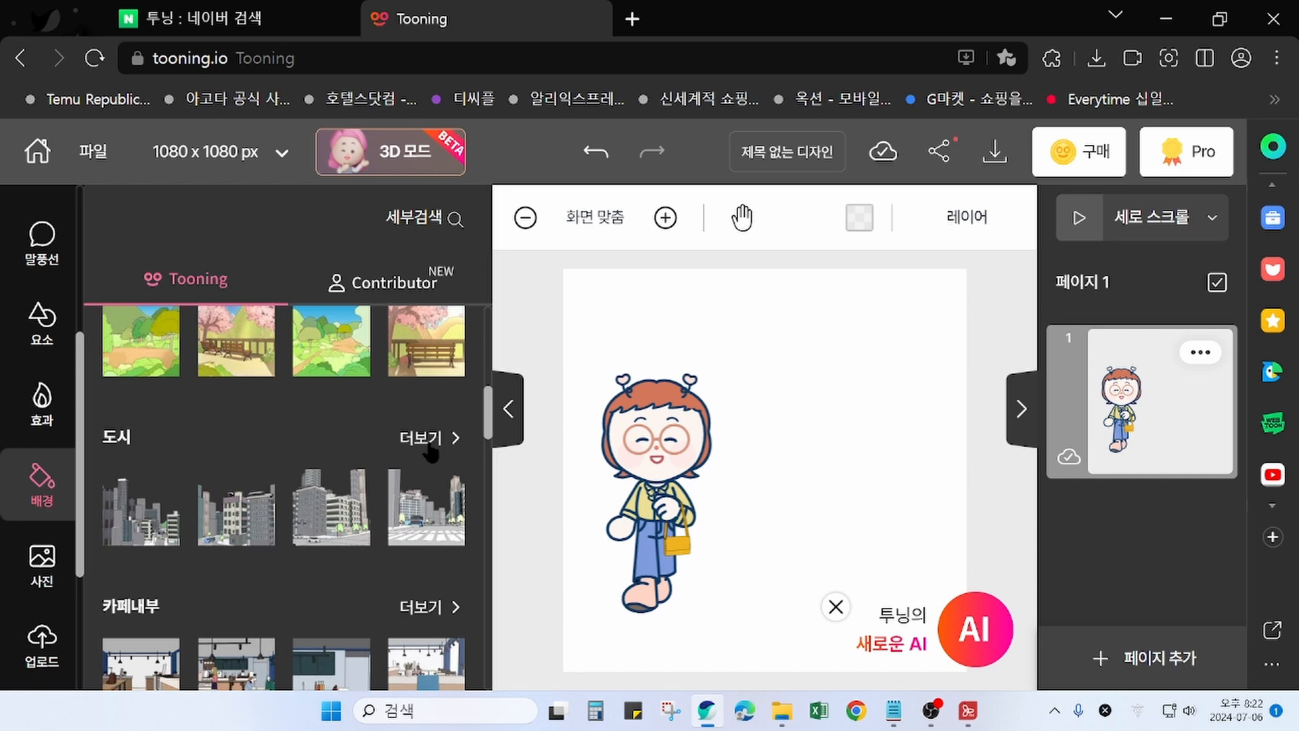
scroll(366, 557, "down", 1)
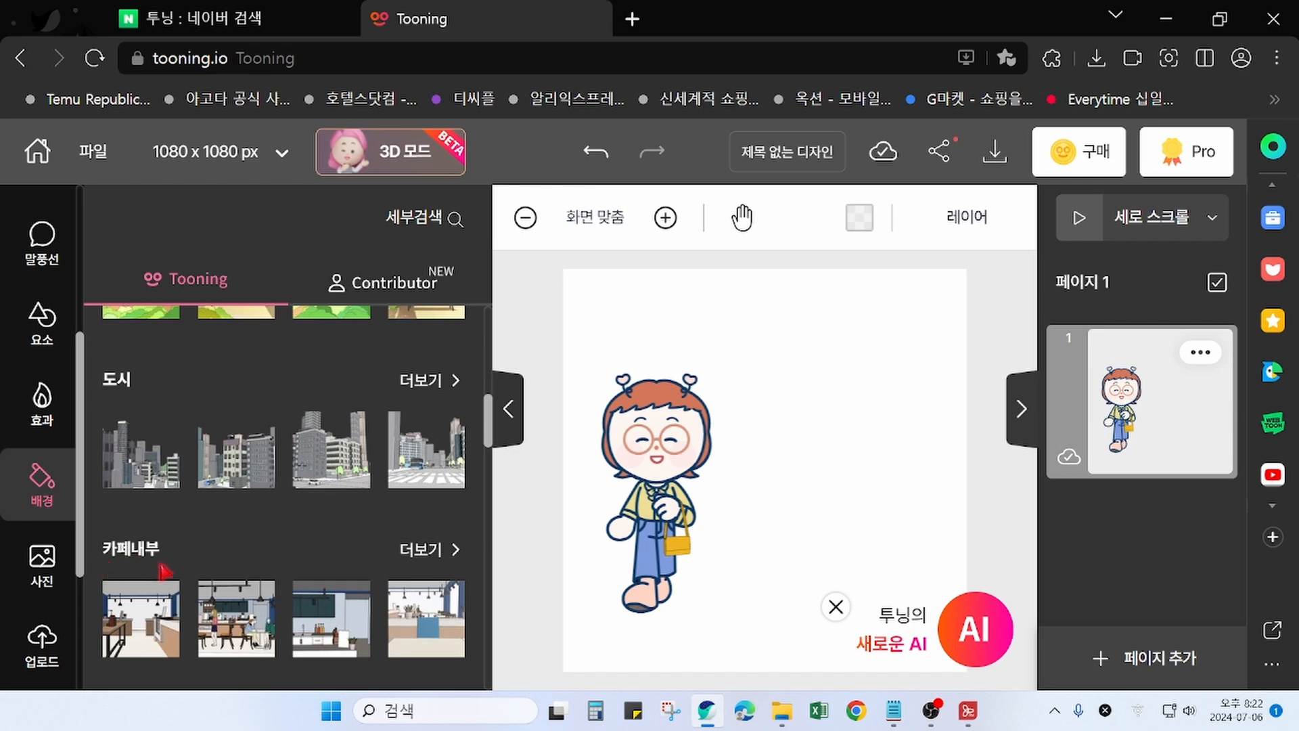
Open the full 카페내부 collection and apply a café interior with tables and chairs as the page background
left_click(440, 552)
scroll(421, 632, "down", 1)
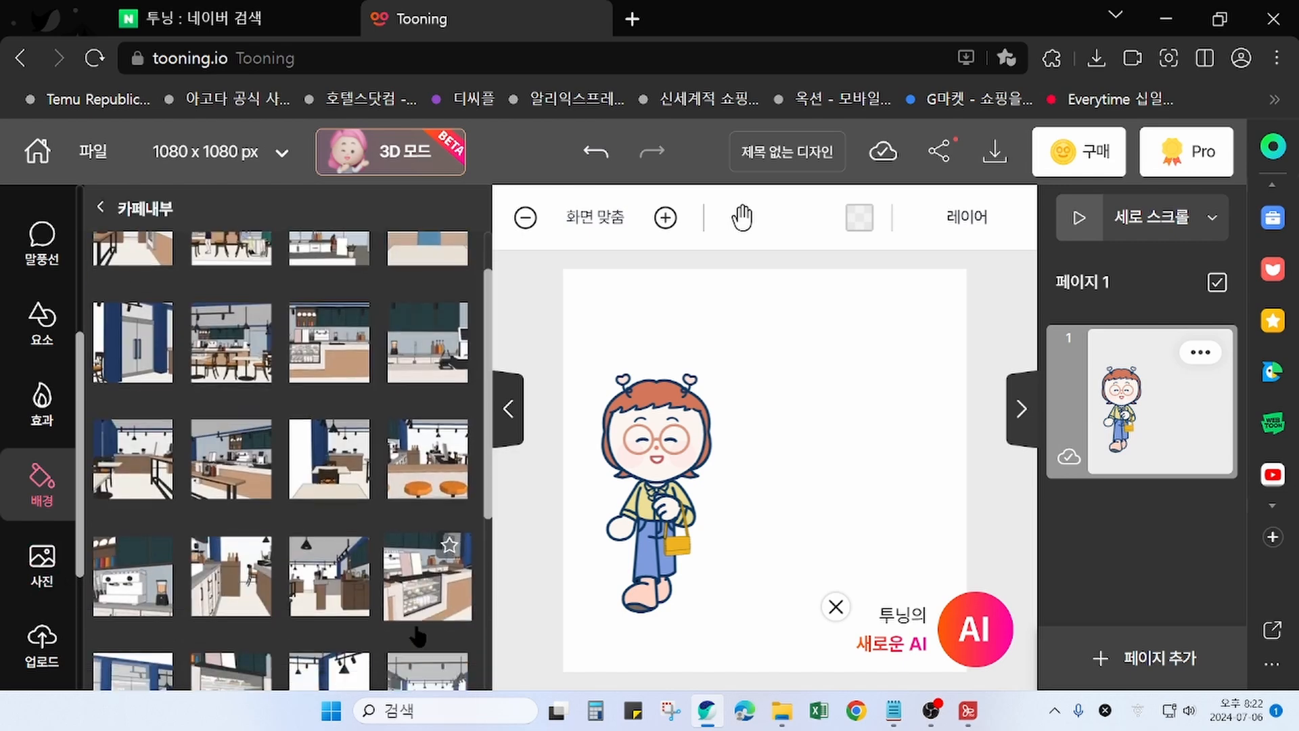
scroll(231, 393, "up", 1)
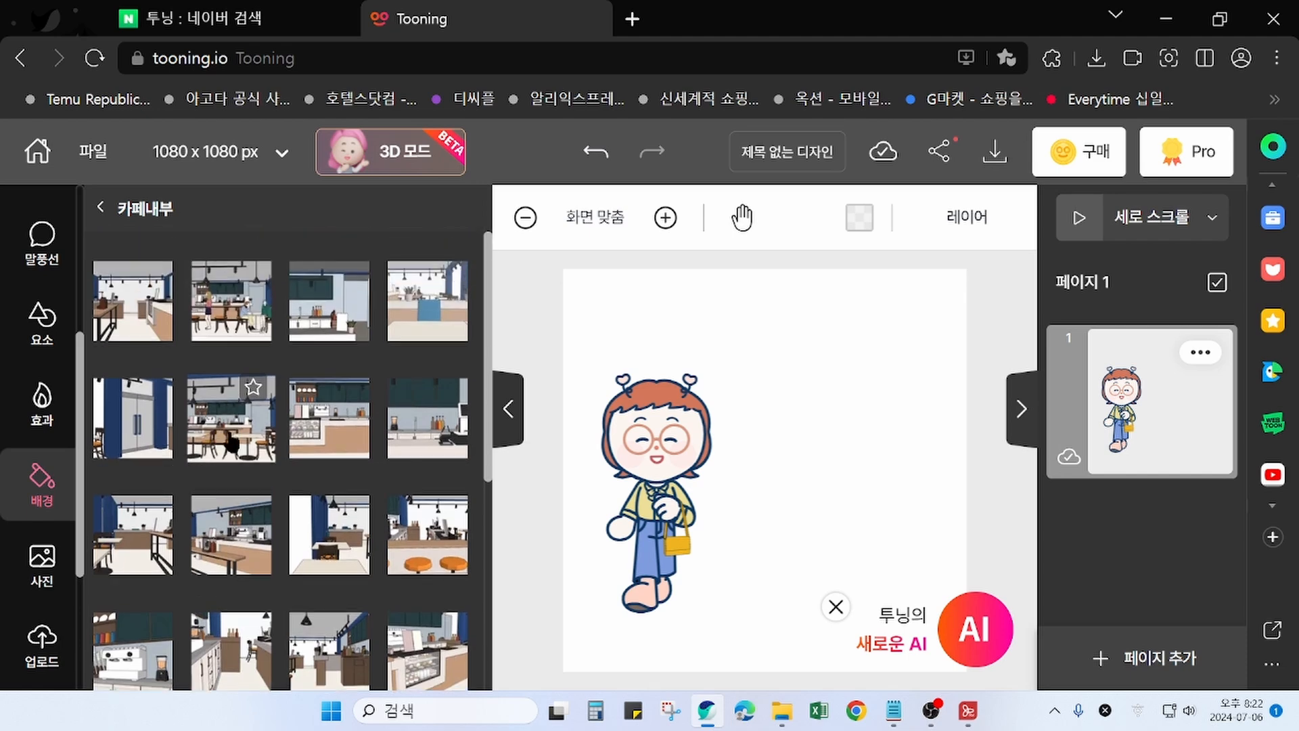
left_click(232, 444)
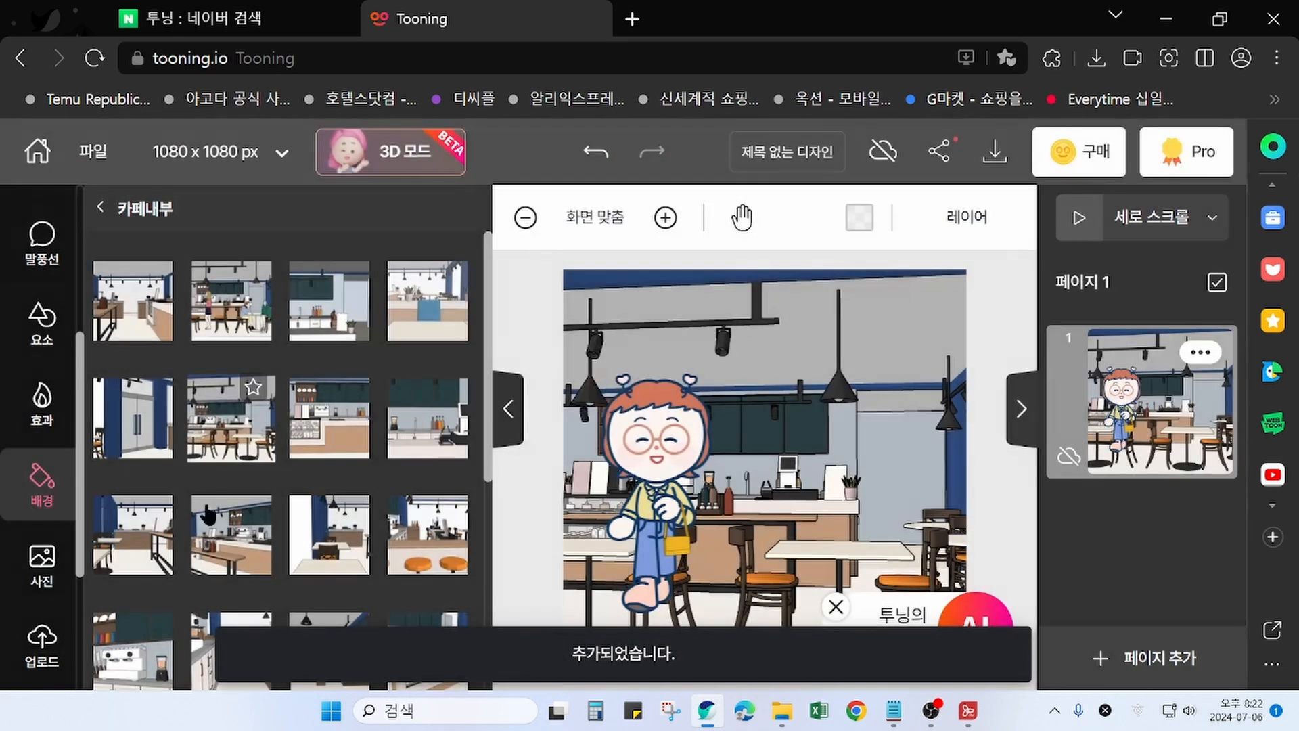
scroll(308, 522, "down", 2)
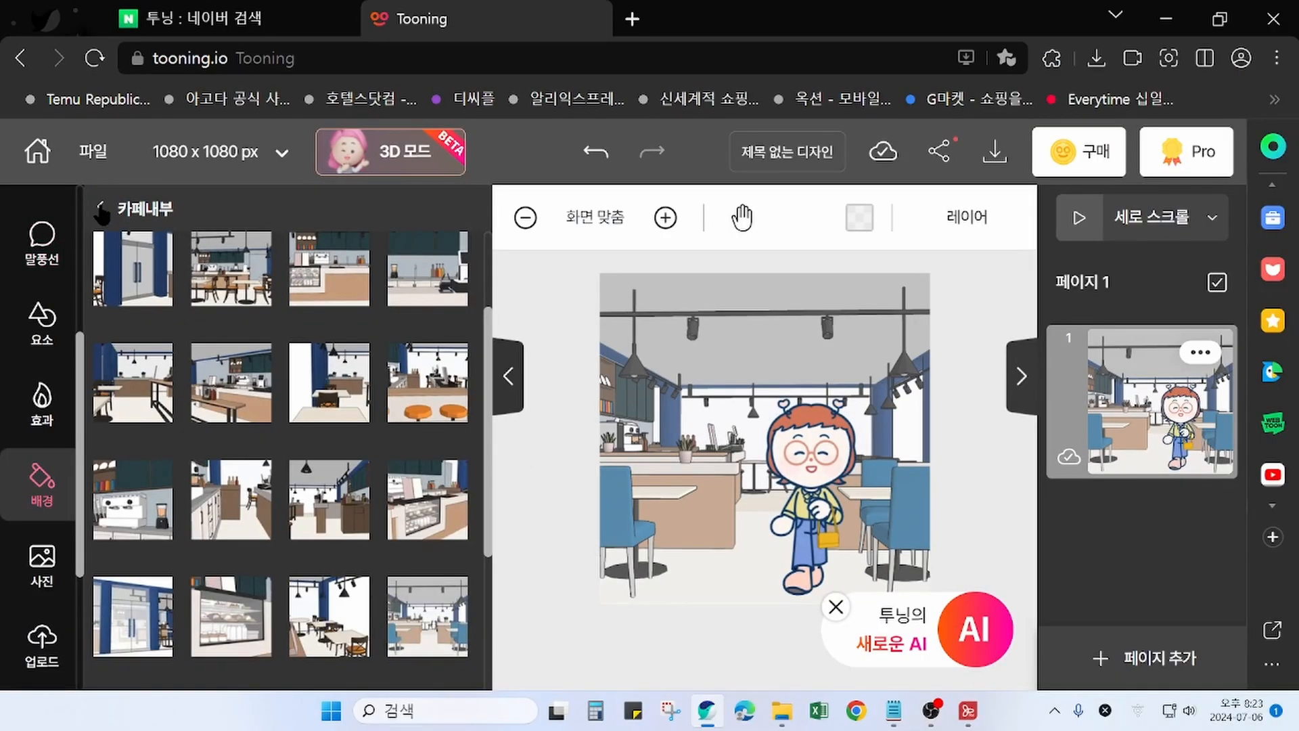
Try the crosswalk scene from the 도시 backgrounds, and replace it with the street scene lined by buildings on both sides
left_click(176, 246)
scroll(143, 687, "down", 4)
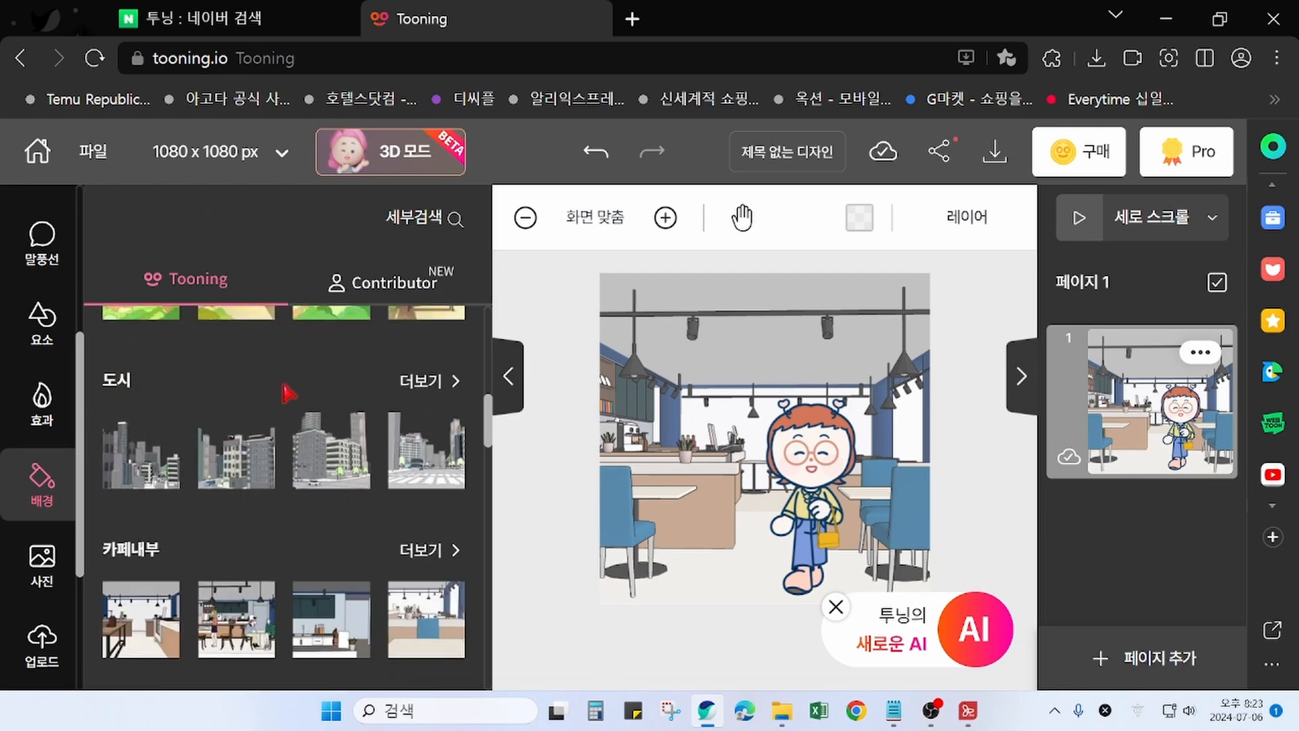
left_click(410, 381)
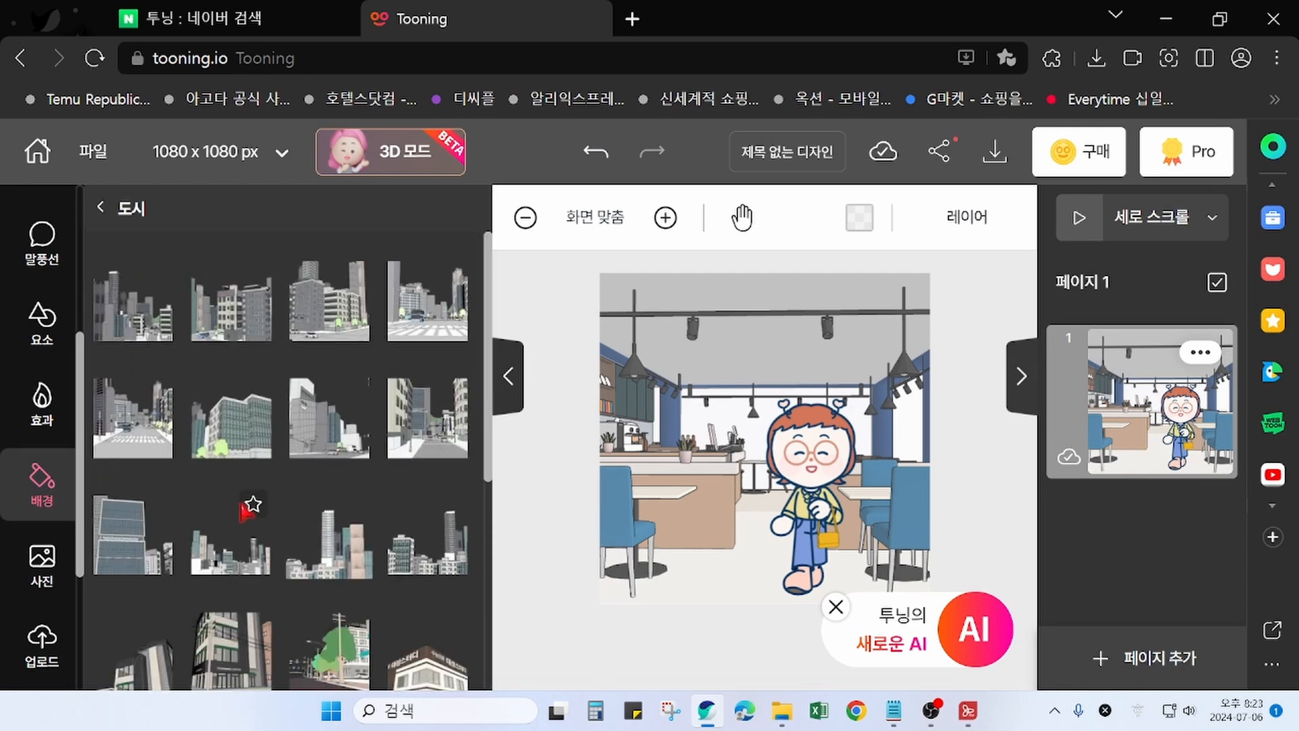
left_click(131, 457)
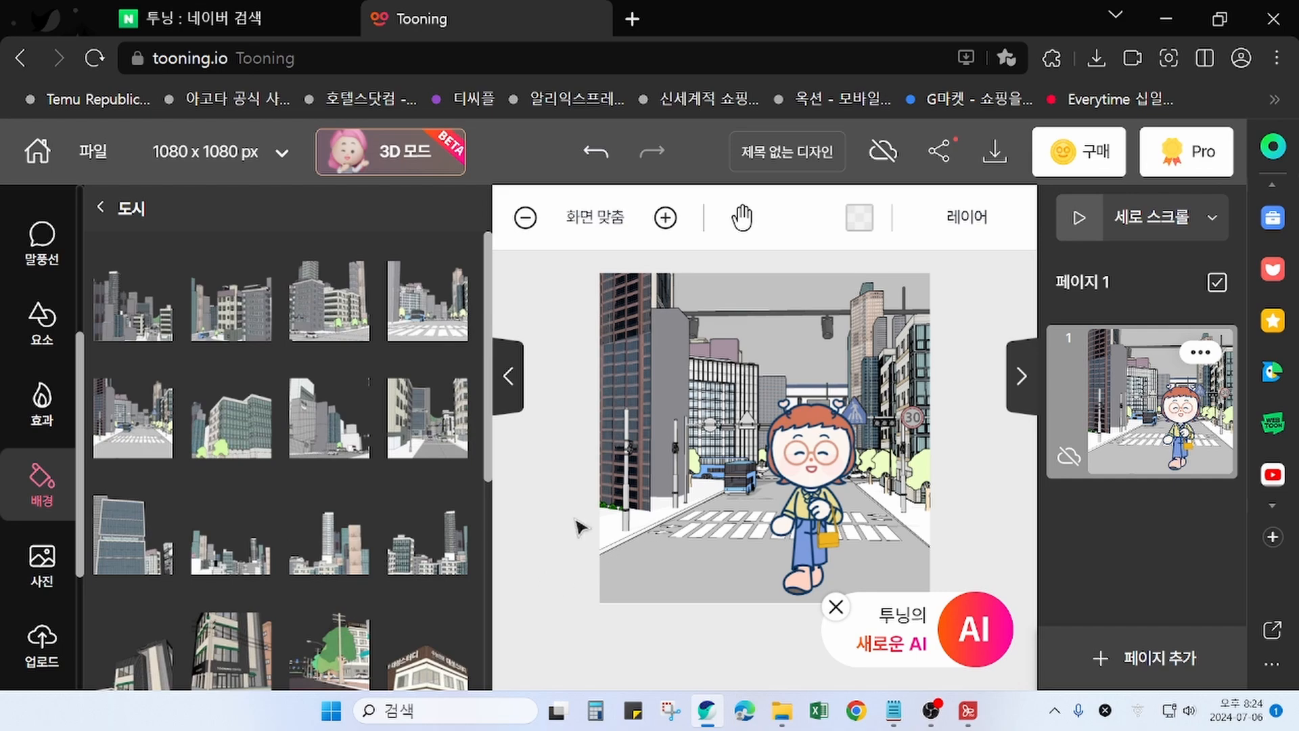
left_click(455, 462)
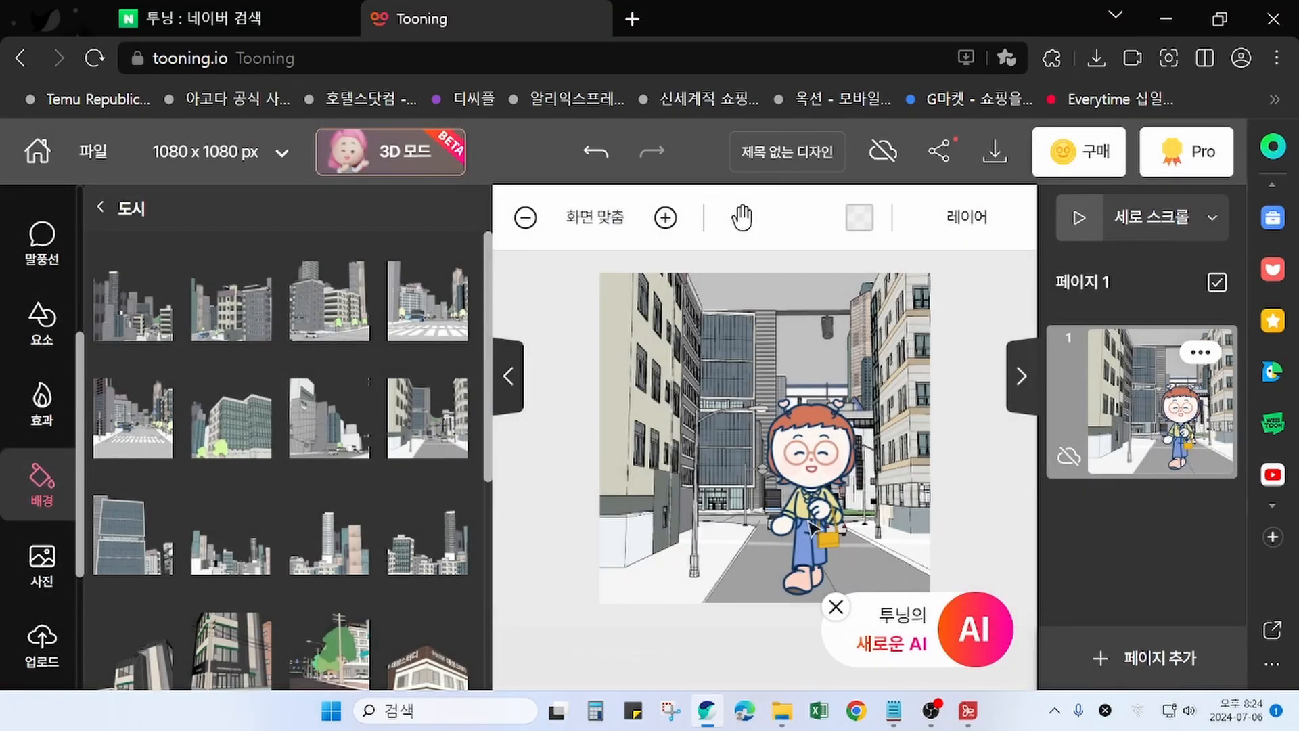
Move the grouped character onto the sidewalk on the left side of the street scene and deselect it
left_click_drag(821, 512, 663, 497)
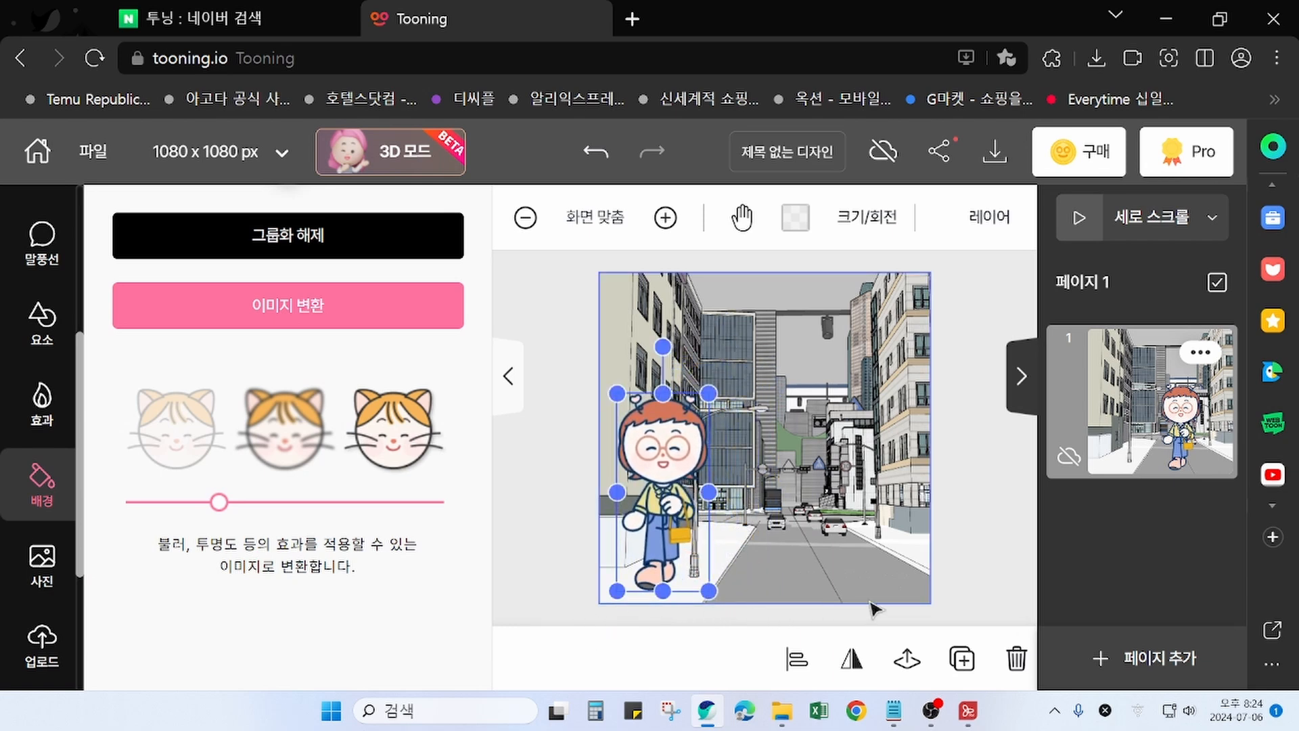
mouse_move(662, 525)
left_mouse_down()
mouse_move(646, 562)
mouse_move(656, 565)
mouse_move(653, 517)
left_mouse_up()
left_click(1002, 551)
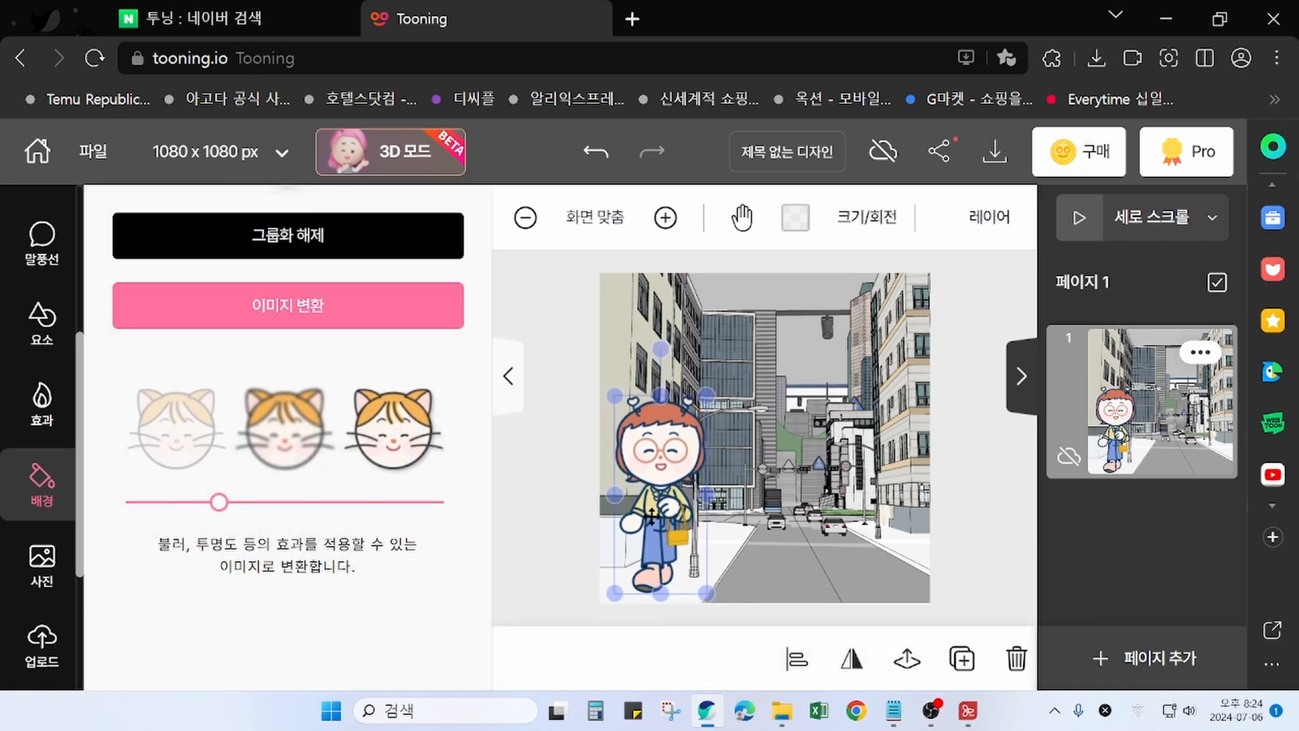
left_click(1019, 530)
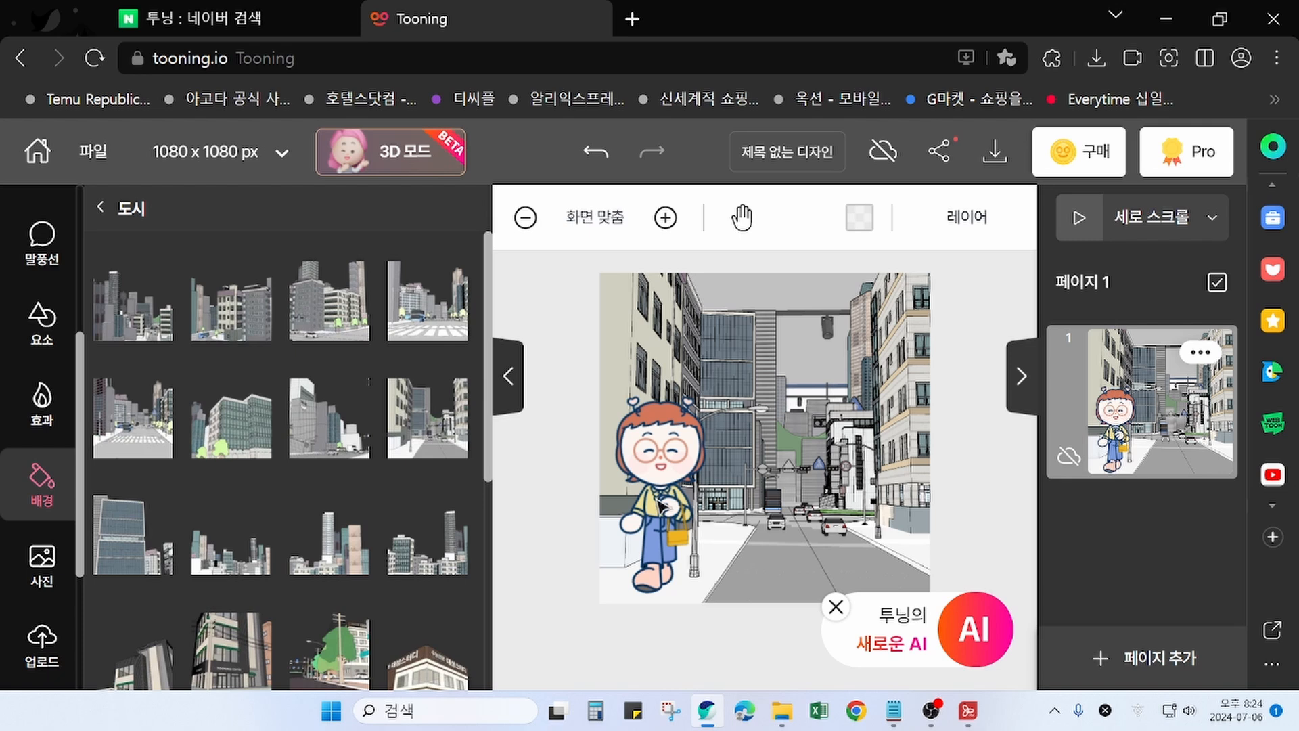